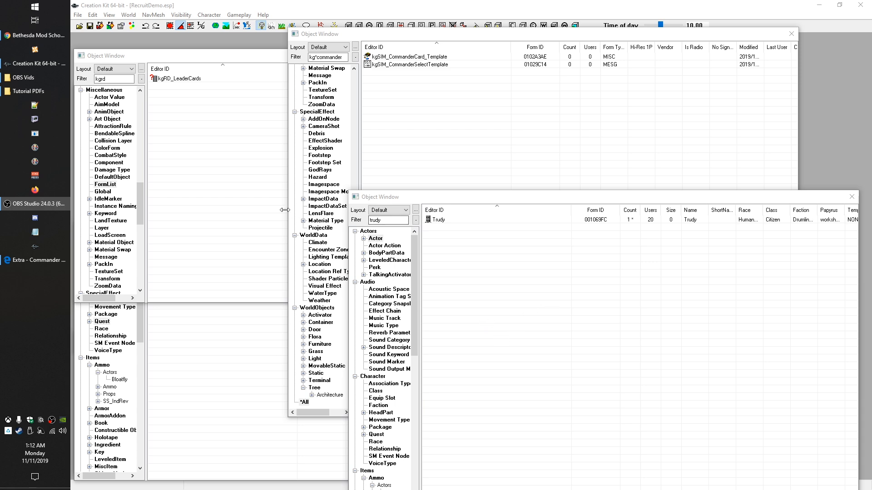
# - Review which plugin and master files are selected for loading, leaving the selection as it is
pyautogui.click(78, 15)
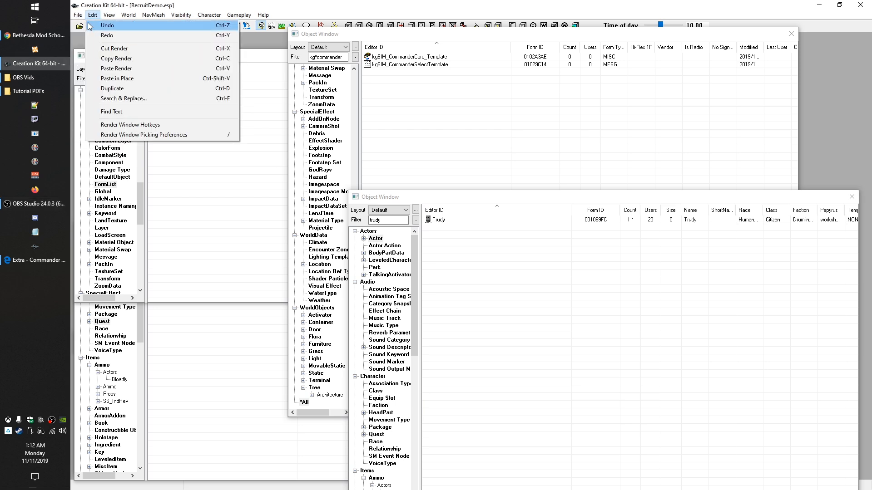
pyautogui.click(93, 26)
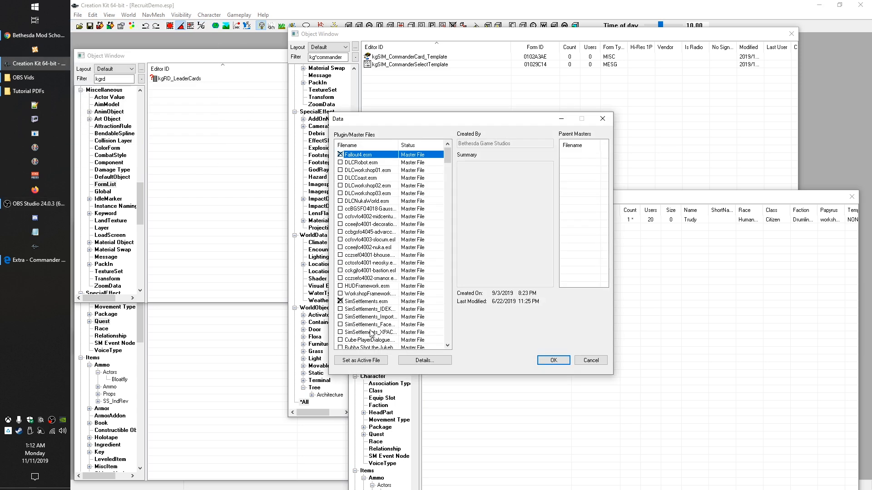
pyautogui.click(591, 361)
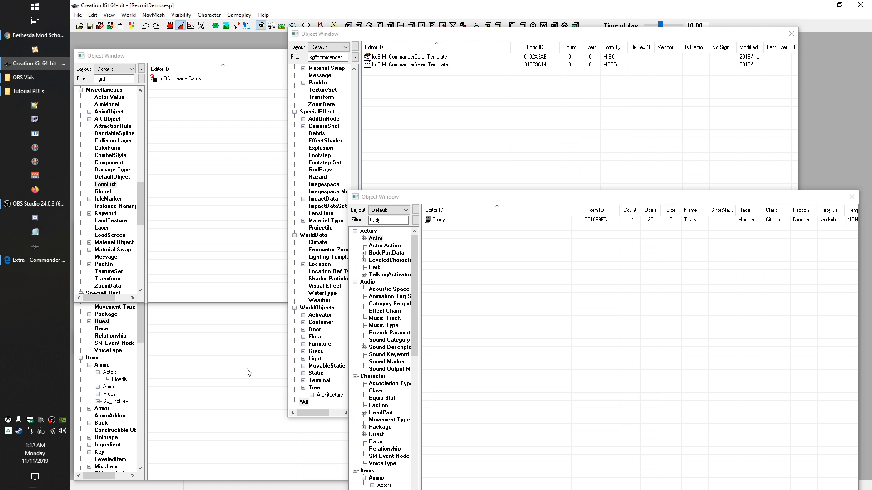
# - Inspect the quest data and attached scripts of the kgRD_AddonQuest quest
pyautogui.click(226, 370)
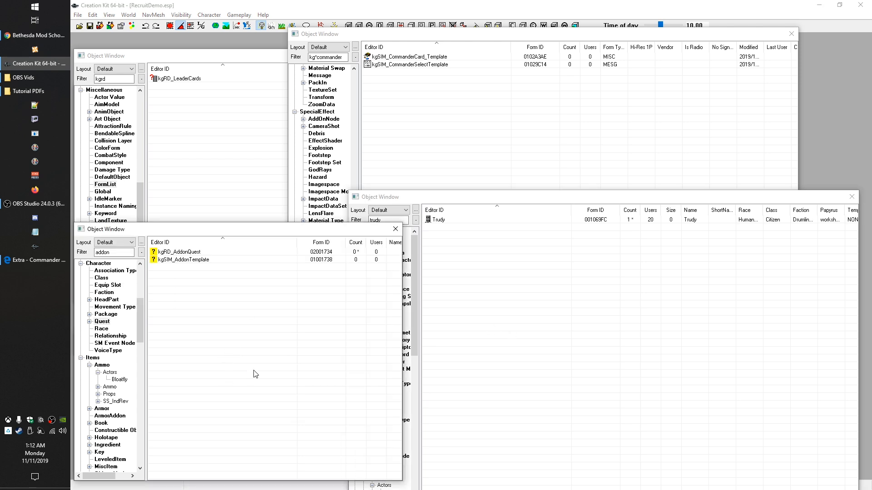
pyautogui.click(179, 259)
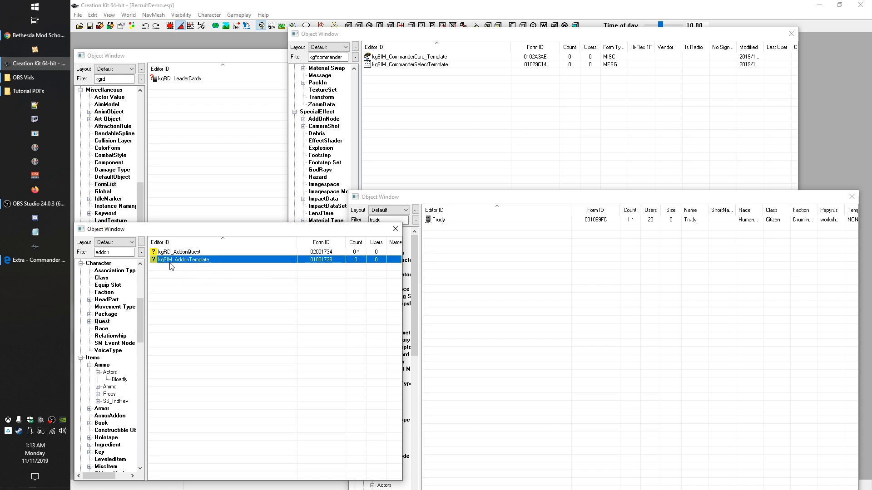
pyautogui.rightClick(183, 261)
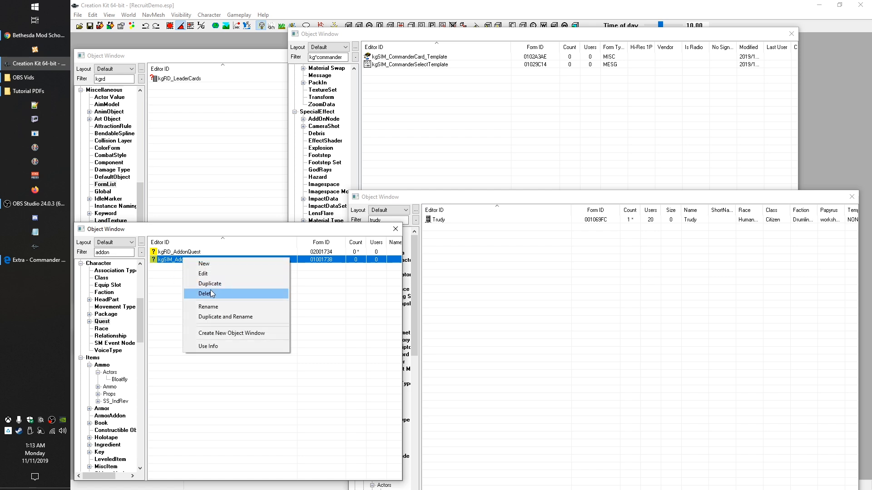
pyautogui.click(166, 288)
pyautogui.click(188, 253)
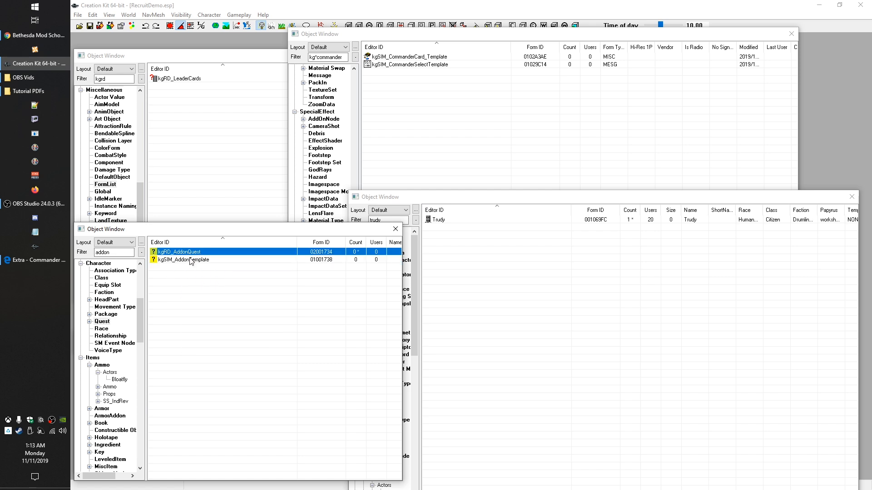
pyautogui.press('Delete')
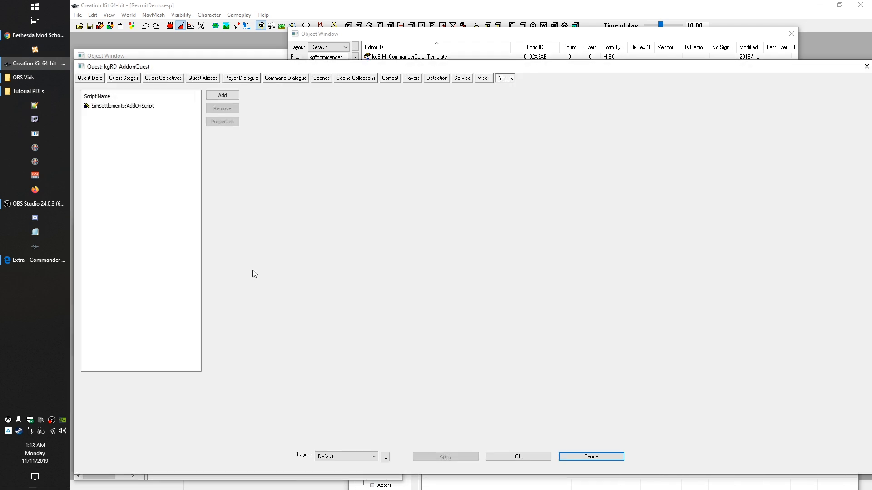
pyautogui.click(93, 79)
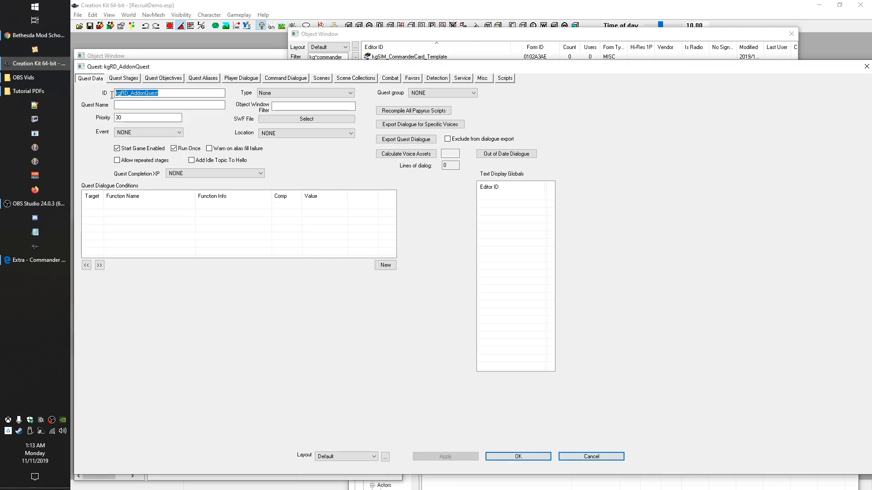
pyautogui.click(504, 79)
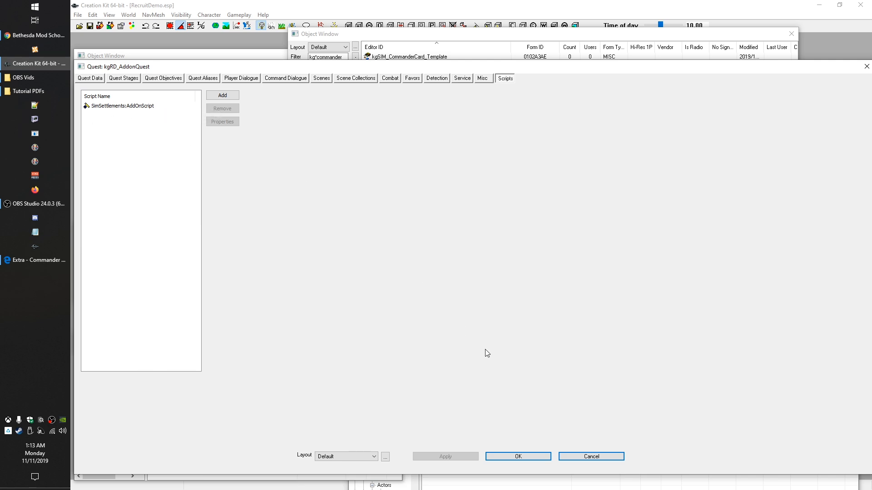
pyautogui.click(534, 457)
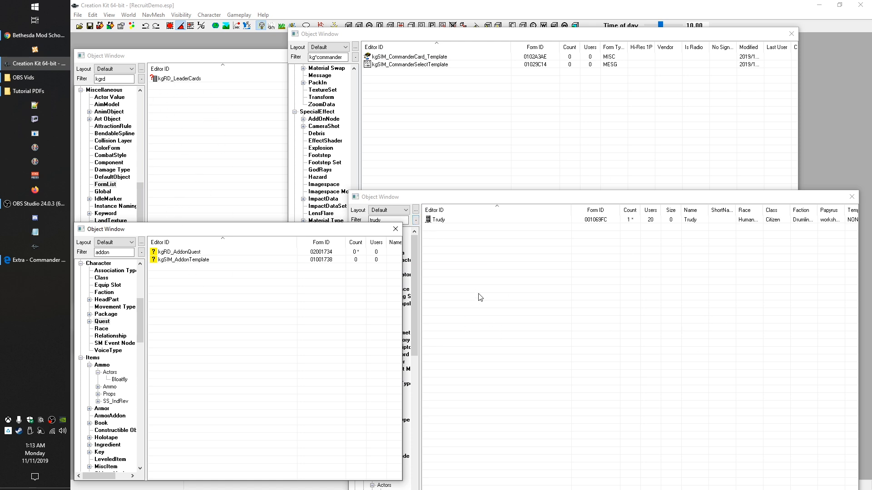
# - Duplicate the kgSIM_CommanderCard_Template misc item
pyautogui.click(491, 344)
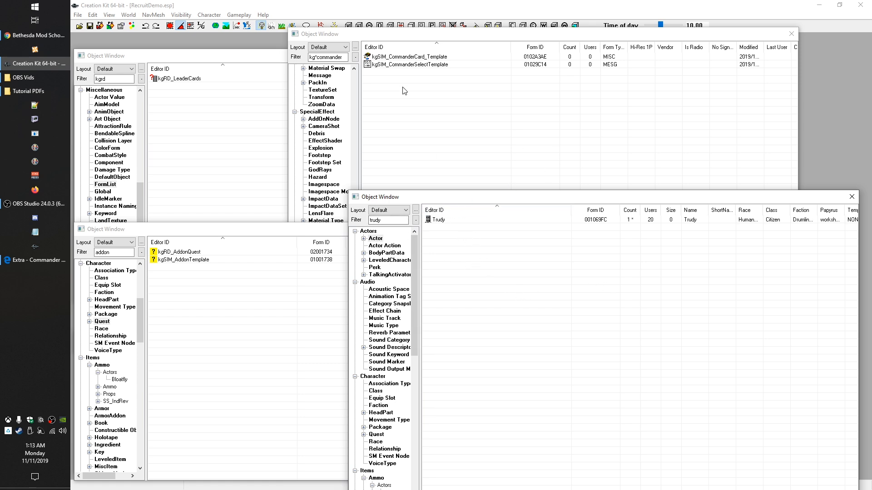
pyautogui.click(422, 133)
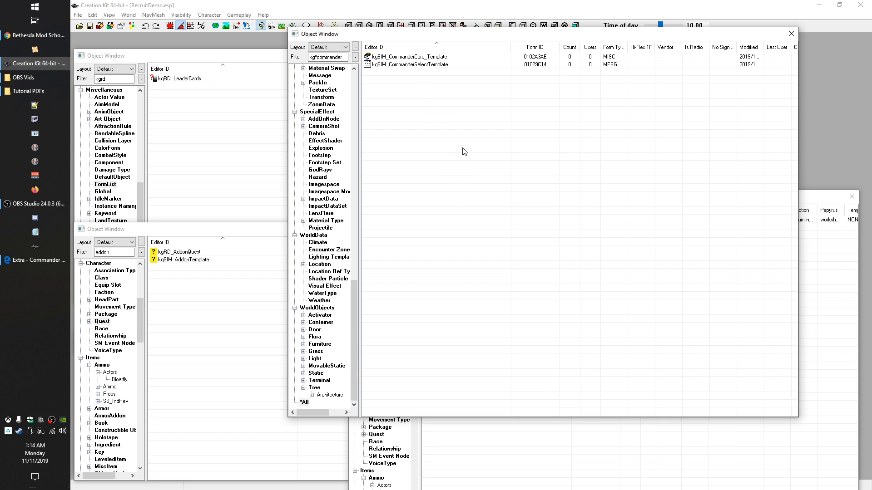
pyautogui.rightClick(408, 61)
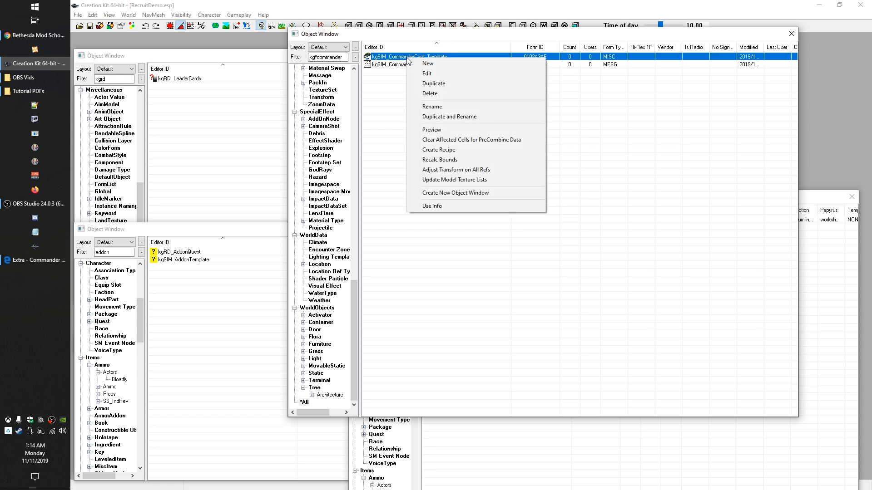
pyautogui.click(442, 86)
pyautogui.click(415, 65)
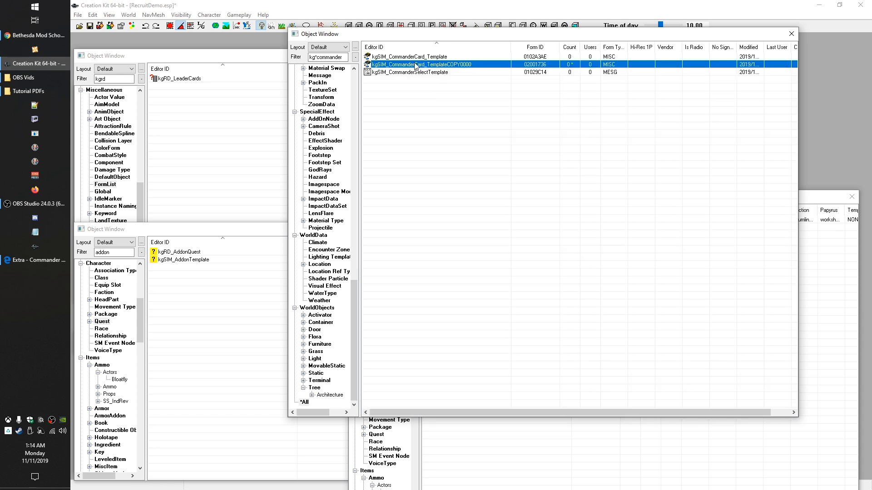
# - Change the ID of the duplicated commander card to kgRD_CommanderCard_Trudy
pyautogui.click(401, 85)
pyautogui.click(393, 68)
pyautogui.doubleClick(392, 66)
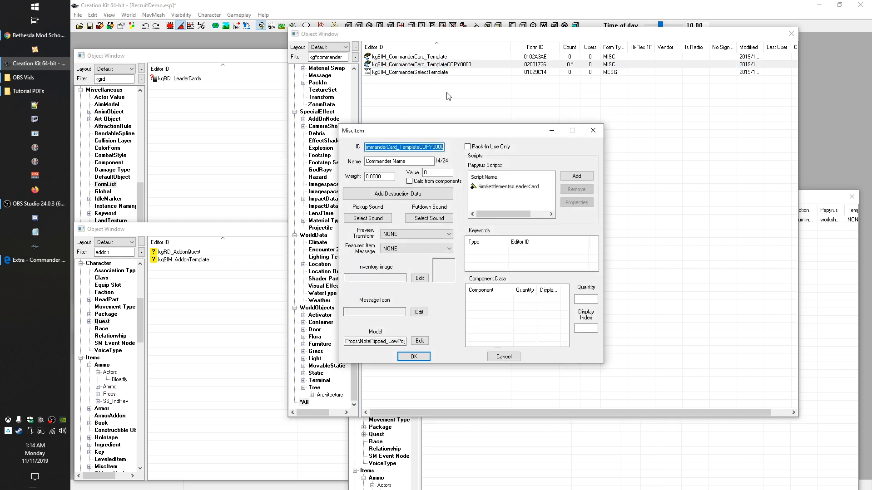
pyautogui.click(372, 146)
pyautogui.keyDown('shift'); pyautogui.click(380, 145); pyautogui.keyUp('shift')
pyautogui.write('RD')
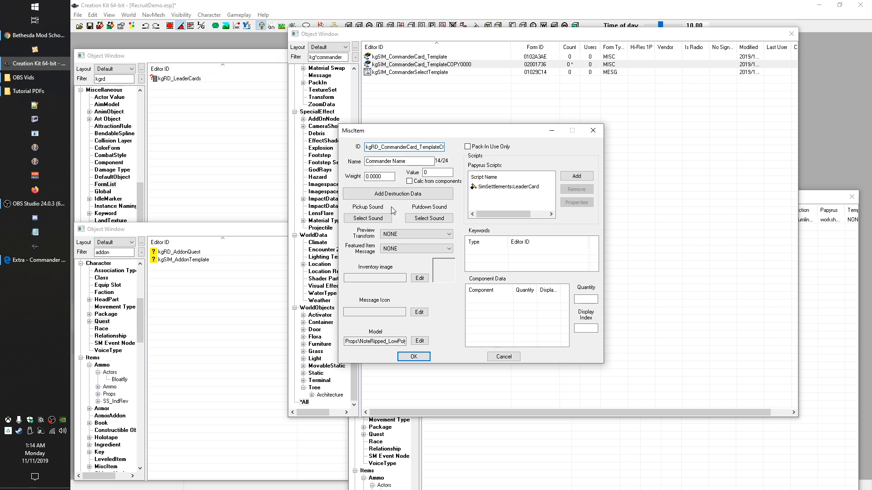
pyautogui.moveTo(419, 147); pyautogui.dragTo(616, 165)
pyautogui.write('Trudy')
# - Copy "Trudy" from the card's ID and use it as the item's display name
pyautogui.hotkey('shift', 'Left')
pyautogui.hotkey('shift', 'Left')
pyautogui.hotkey('shift', 'Left')
pyautogui.hotkey('shift', 'Left')
pyautogui.hotkey('shift', 'Left')
pyautogui.hotkey('ctrl', 'c')
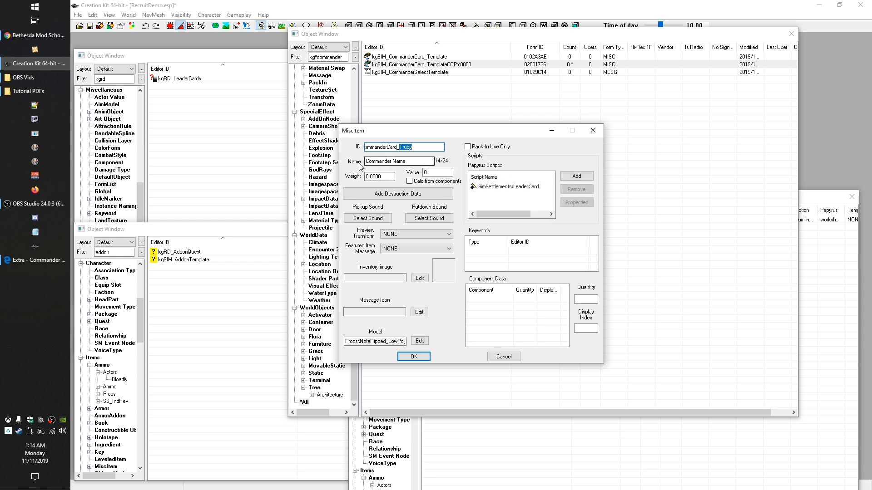
pyautogui.press('Tab')
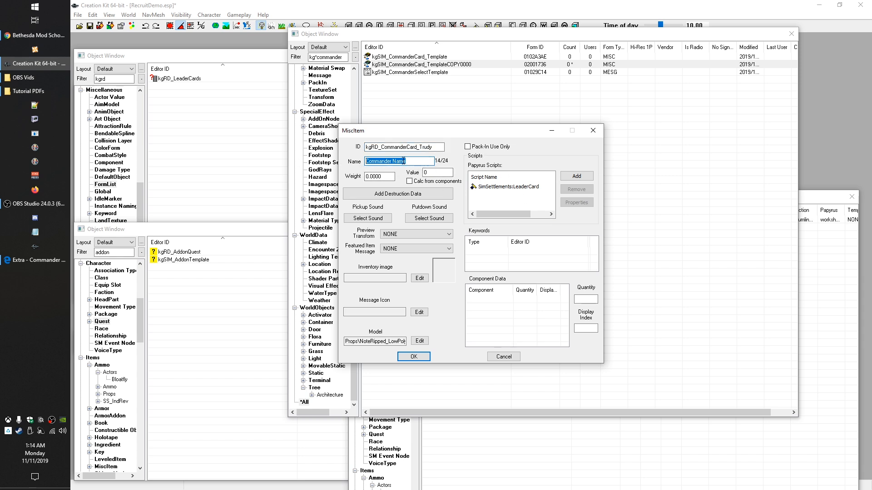
pyautogui.hotkey('ctrl', 'v')
# - Examine the Advanced and Conqueror property groups of the card's SimSettlements:LeaderCard script
pyautogui.click(497, 188)
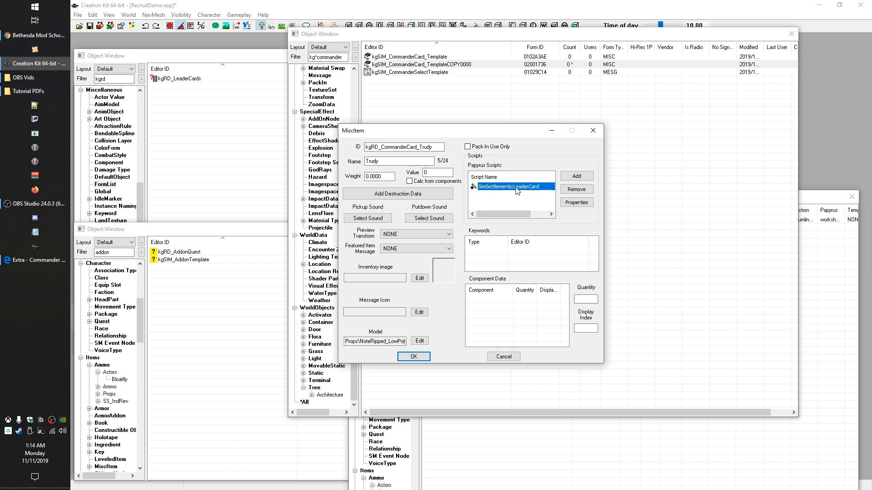
pyautogui.doubleClick(503, 189)
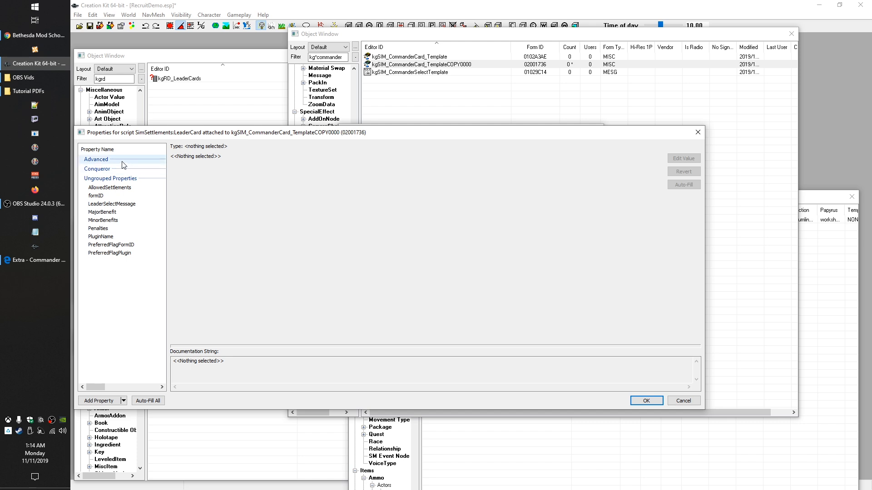
pyautogui.click(102, 169)
pyautogui.click(103, 161)
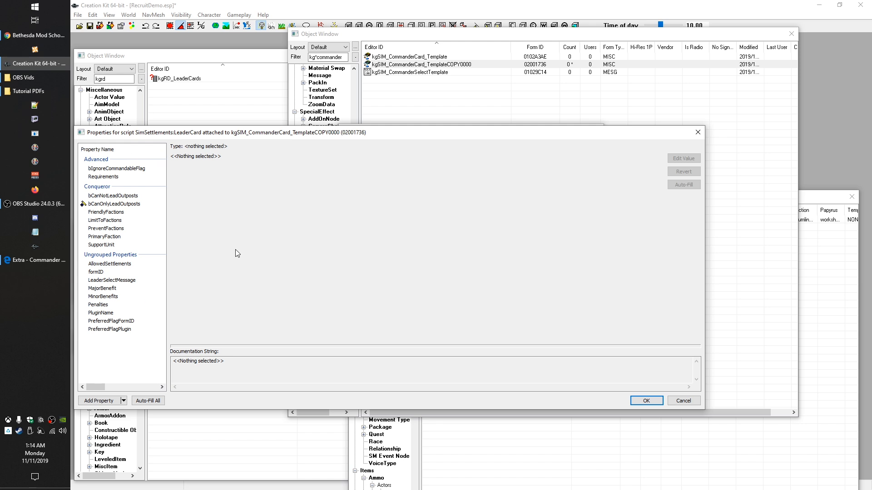
pyautogui.click(100, 187)
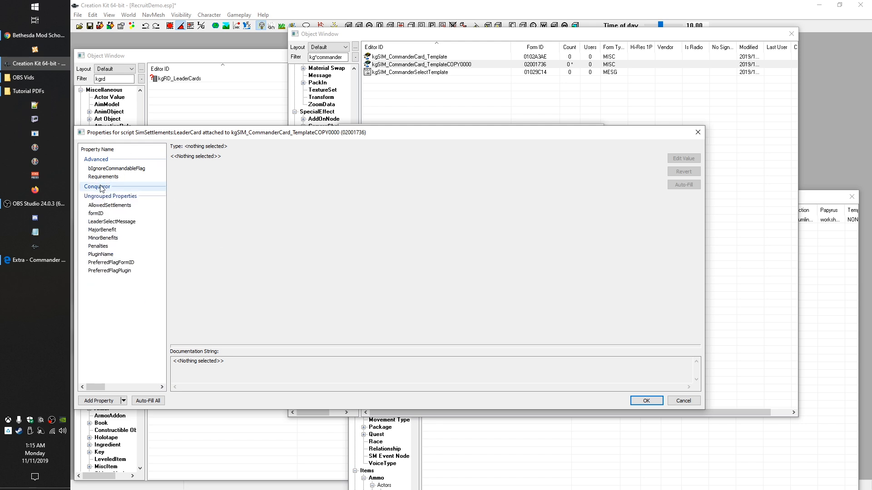
pyautogui.click(96, 160)
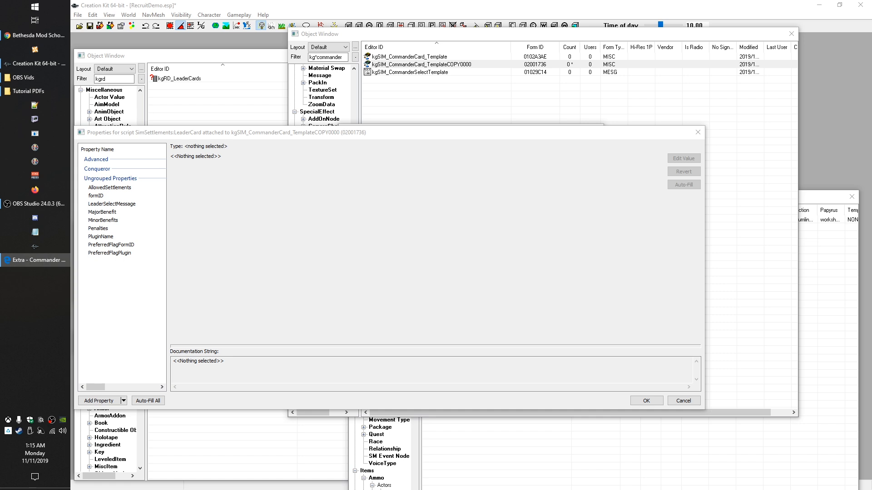
pyautogui.click(652, 401)
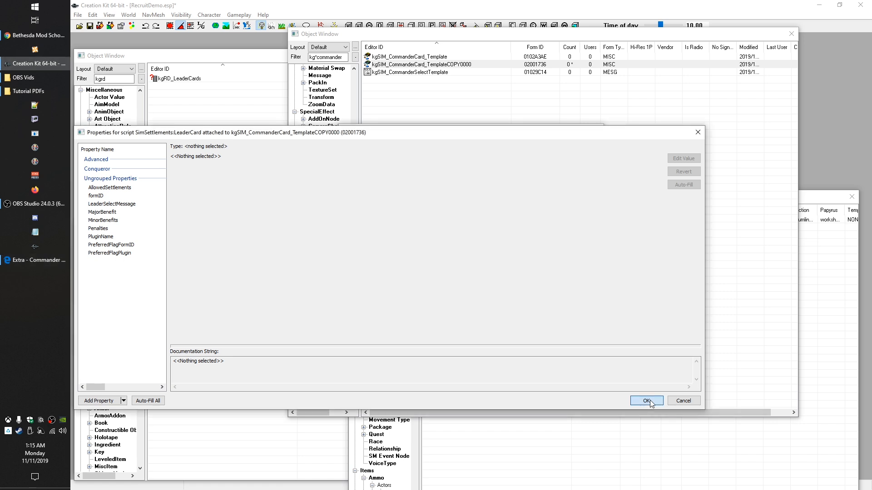
pyautogui.click(650, 403)
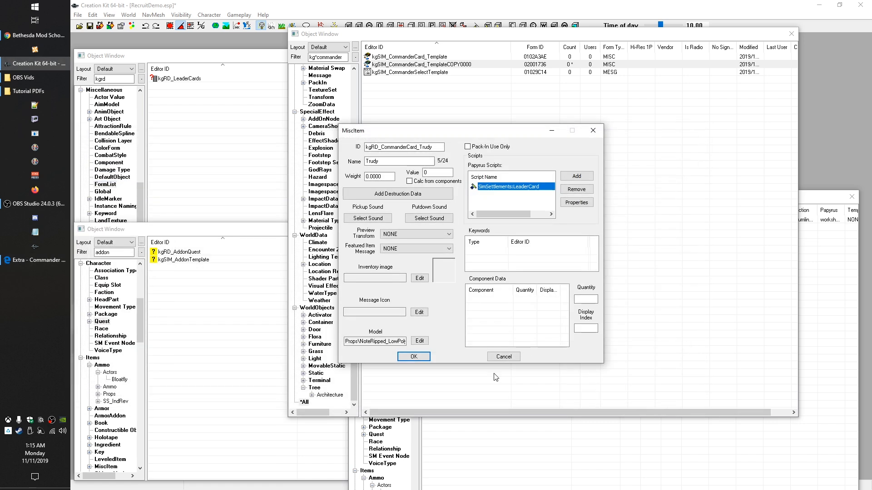
# - Save the edited Trudy commander card and accept the ID rename
pyautogui.click(415, 358)
pyautogui.click(545, 290)
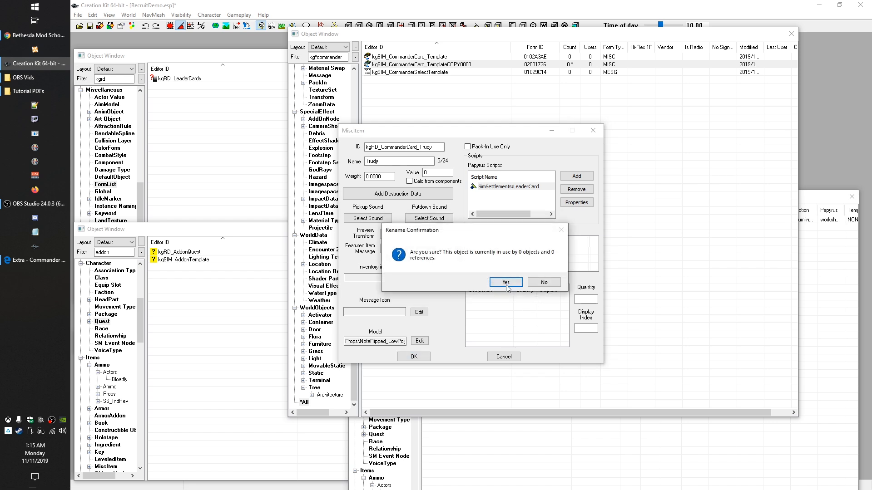
pyautogui.click(506, 282)
# - Duplicate the kgSIM_CommanderSelectTemplate message
pyautogui.click(398, 58)
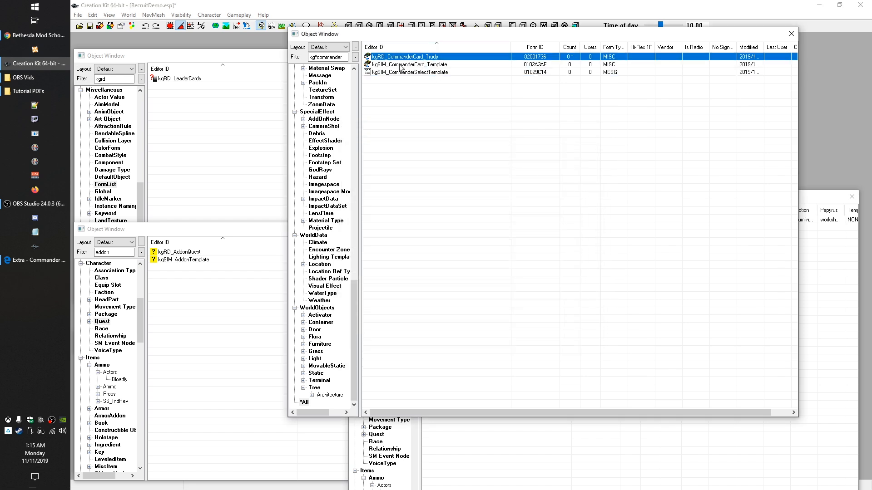
pyautogui.rightClick(431, 72)
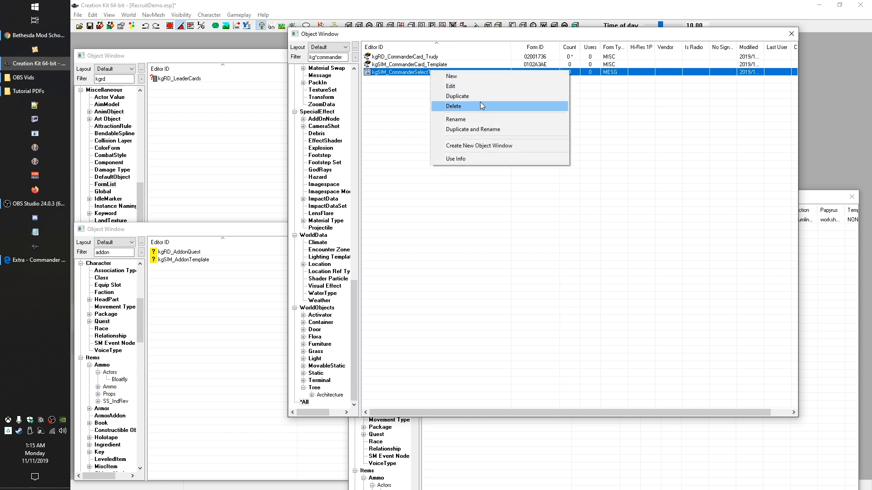
pyautogui.click(471, 96)
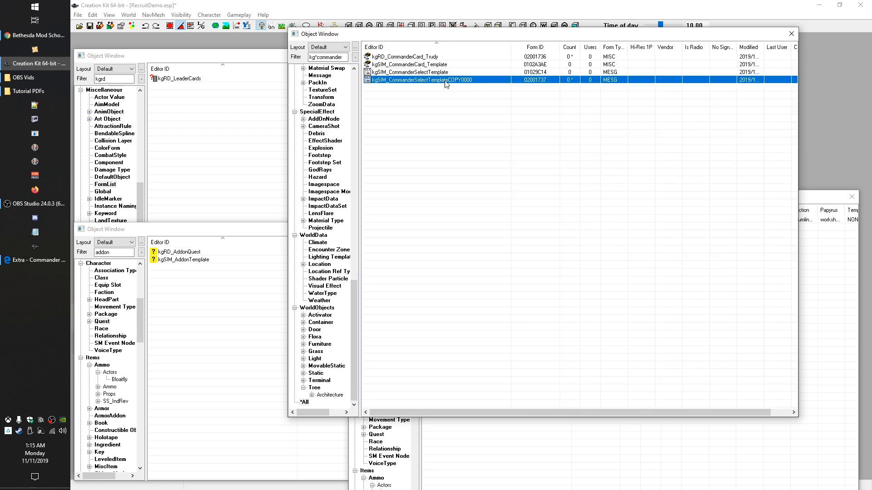
# - Change the ID of the duplicated selection message to kgRD_CommanderSelectTrudy
pyautogui.doubleClick(404, 79)
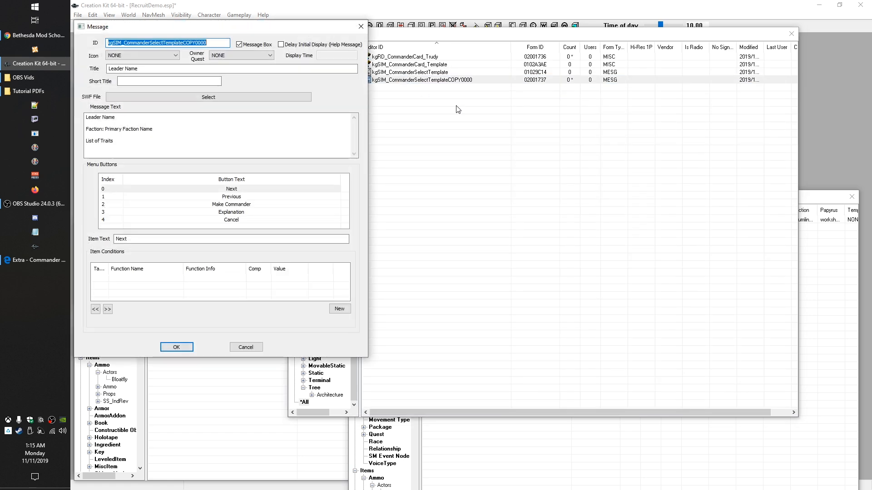
pyautogui.click(160, 44)
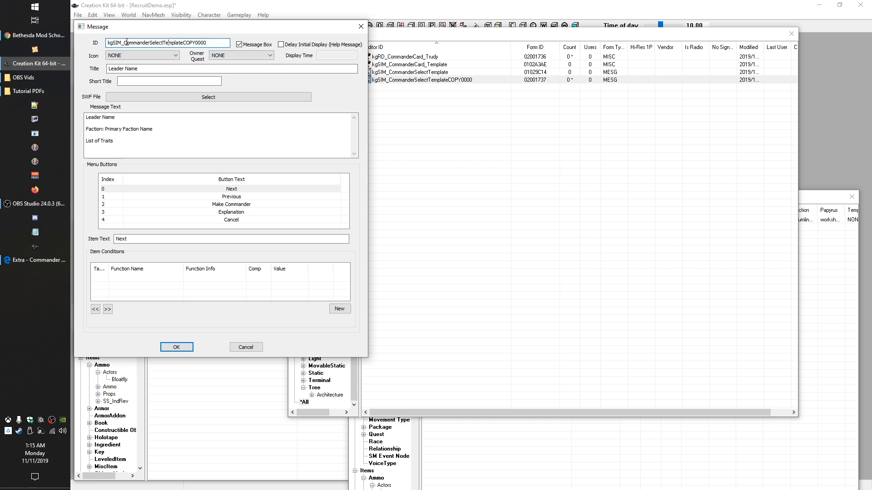
pyautogui.moveTo(165, 42); pyautogui.dragTo(209, 43)
pyautogui.write('Trudy')
pyautogui.click(108, 43)
pyautogui.hotkey('shift', 'Right')
pyautogui.write('rd')
pyautogui.press('BackSpace')
pyautogui.press('BackSpace')
pyautogui.write('RD')
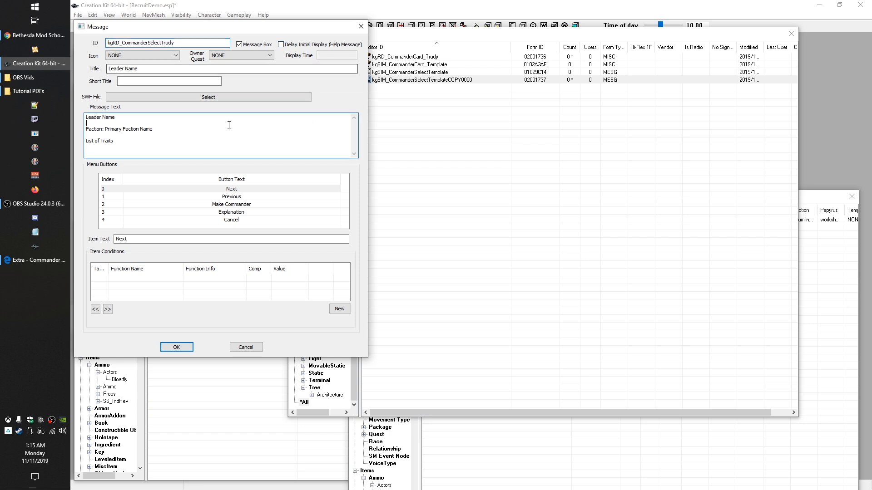
# - Set the message's title to Trudy and fill its text with the leader name Trudy and faction N/A
pyautogui.moveTo(138, 68); pyautogui.dragTo(110, 69)
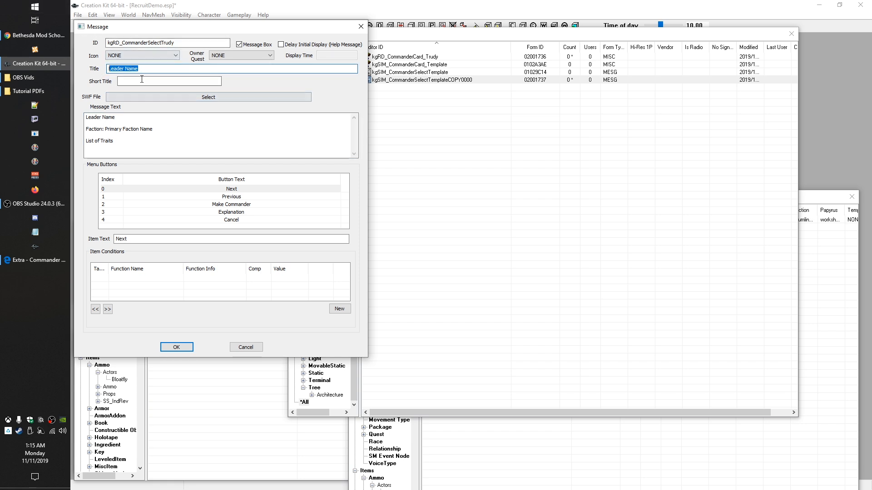
pyautogui.write('Trudy')
pyautogui.moveTo(115, 117); pyautogui.dragTo(174, 128)
pyautogui.write('Trudy')
pyautogui.write('N/A')
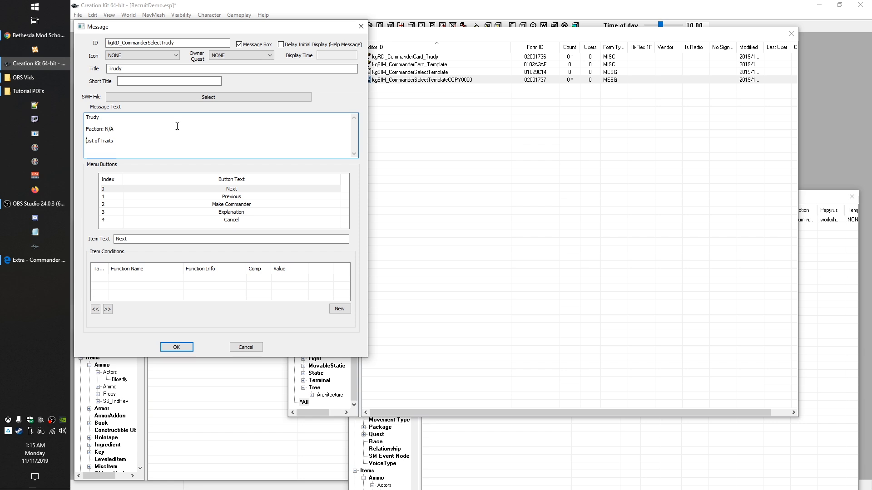
# - Switch to the browser and view the Nexus Mods pages for the Sim Settlements Builder's Toolkit and Faction Leader's Toolkit
pyautogui.hotkey('shift', 'Home')
pyautogui.click(35, 35)
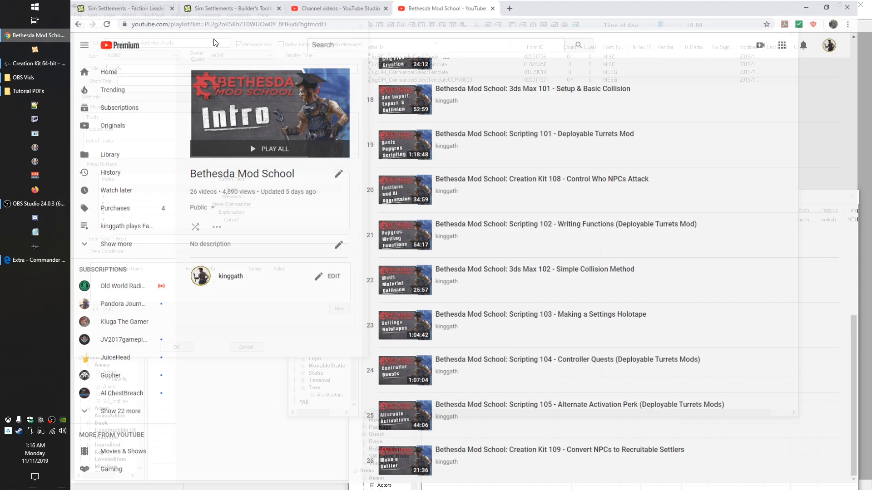
pyautogui.click(339, 9)
pyautogui.click(236, 8)
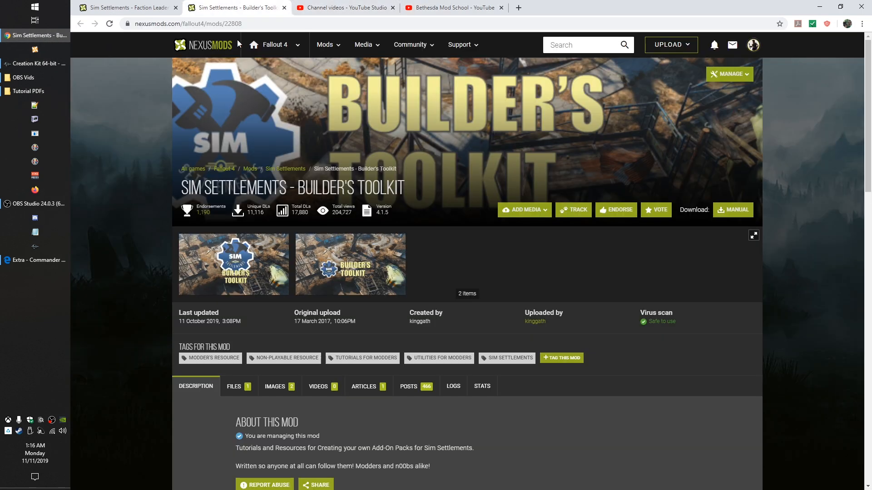
pyautogui.click(123, 5)
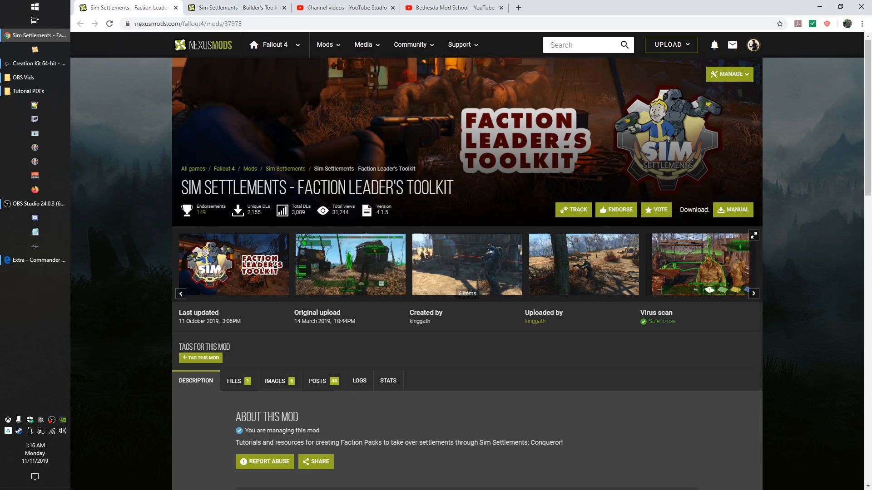
# - View the Tutorial PDFs folder inside the Faction Leader's Toolkit archive and return to the toolkit pages in the browser
pyautogui.click(35, 259)
pyautogui.moveTo(439, 41); pyautogui.dragTo(354, 0)
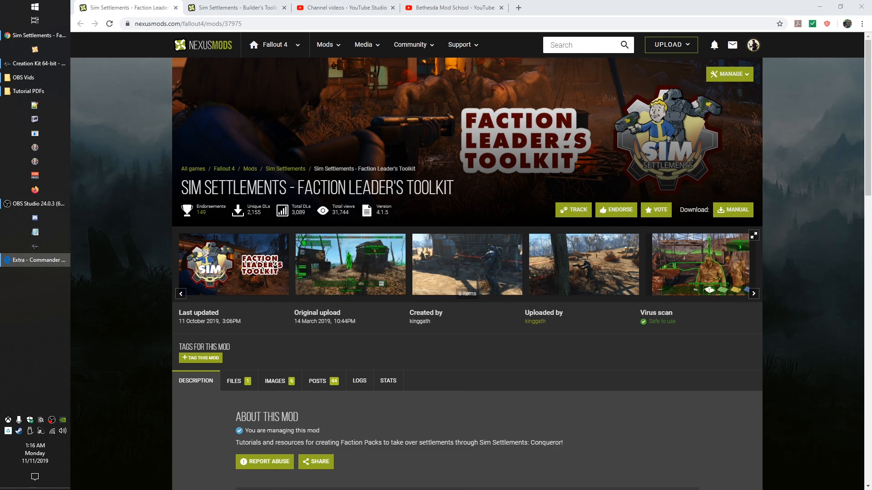
pyautogui.click(35, 90)
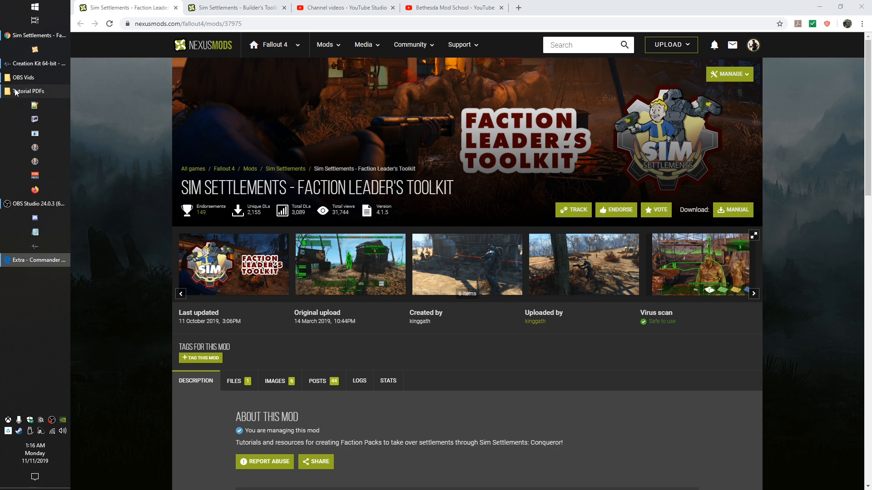
pyautogui.click(567, 77)
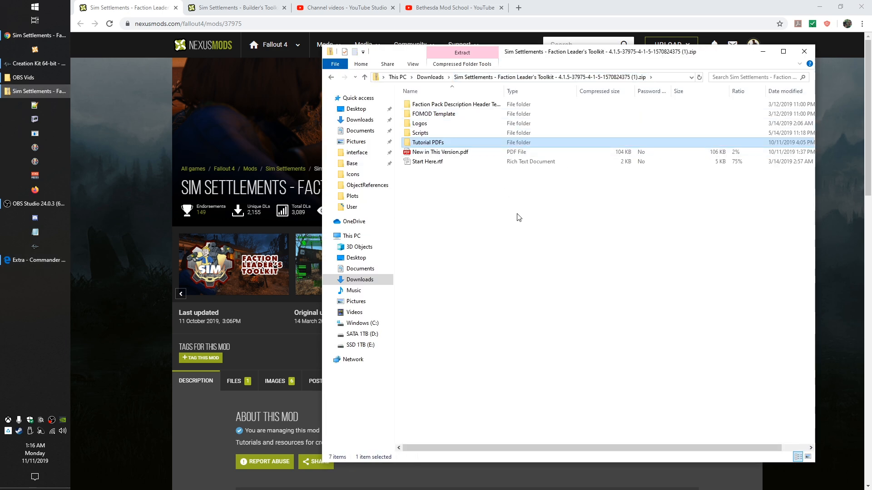
pyautogui.doubleClick(421, 142)
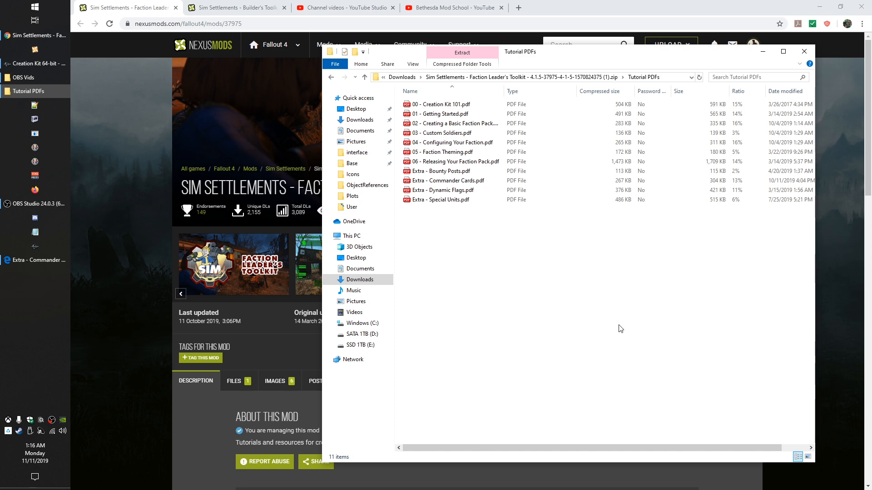
pyautogui.click(244, 4)
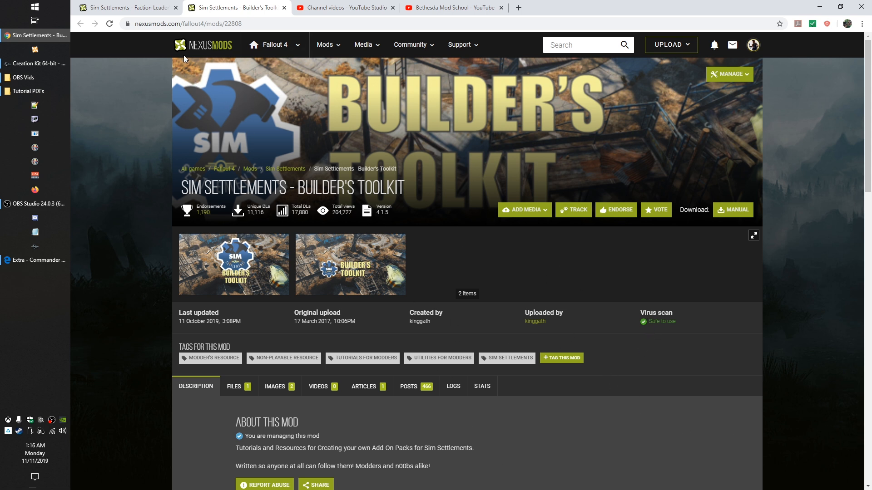
pyautogui.click(153, 6)
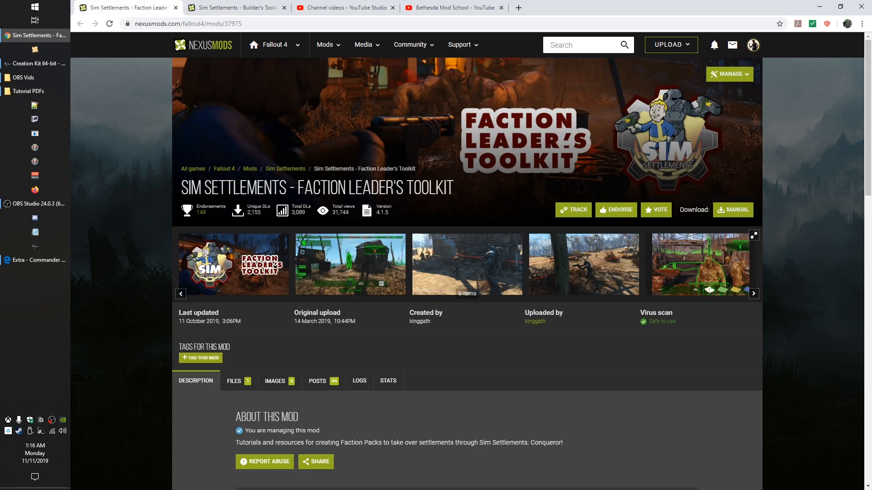
# - Switch to the Extra - Commander Cards PDF and examine the tables of major and minor commander traits
pyautogui.click(35, 260)
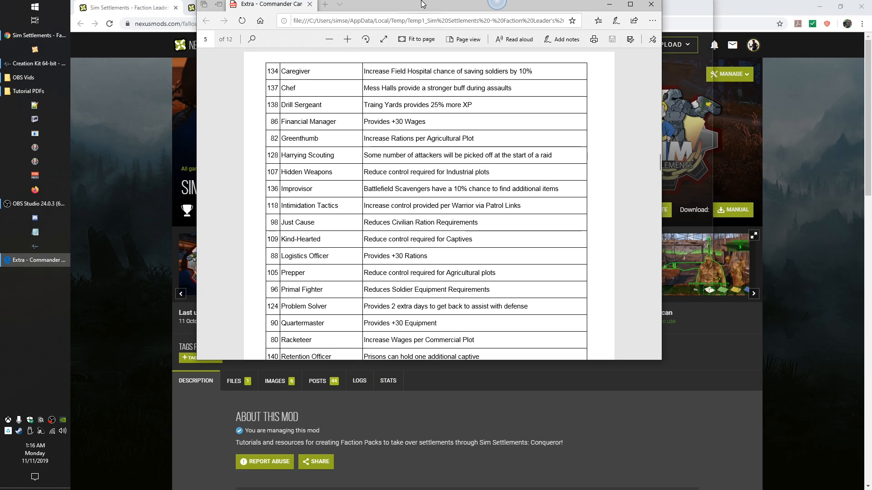
pyautogui.scroll(2, 274, 262)
pyautogui.scroll(15, 275, 263)
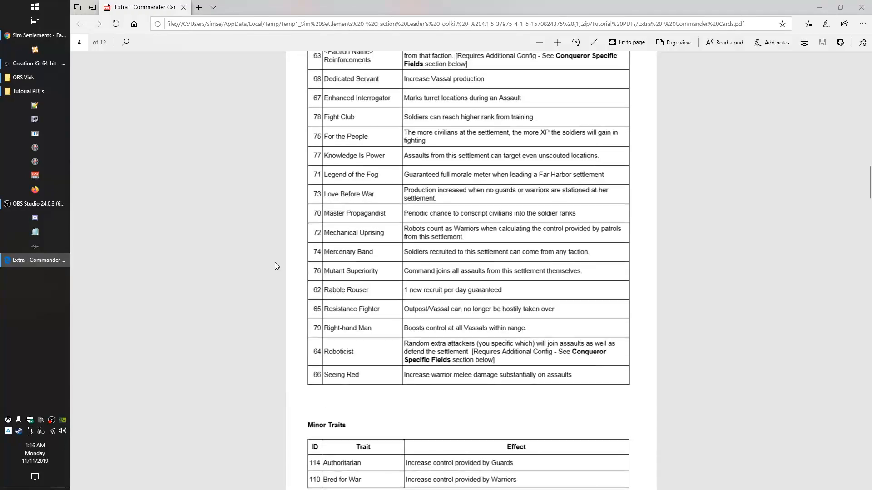
pyautogui.scroll(-5, 275, 262)
pyautogui.scroll(2, 274, 263)
pyautogui.scroll(-2, 274, 262)
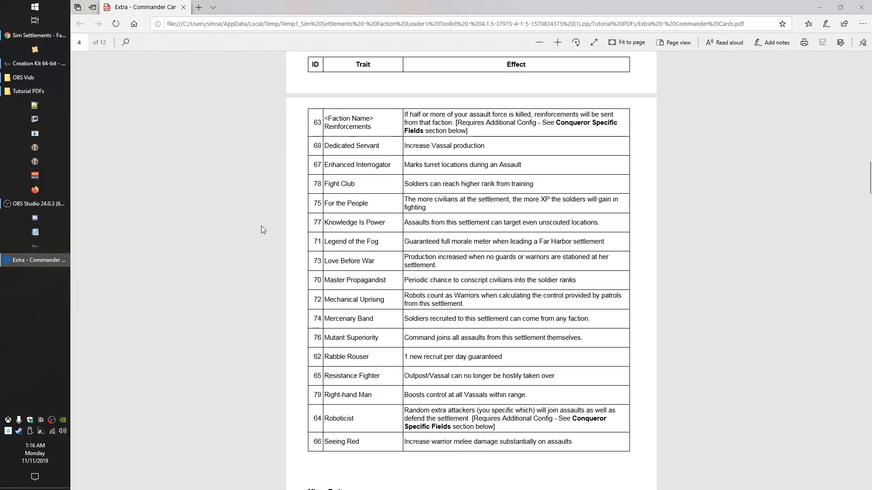
pyautogui.scroll(-3, 260, 225)
pyautogui.scroll(3, 279, 271)
pyautogui.scroll(-20, 283, 246)
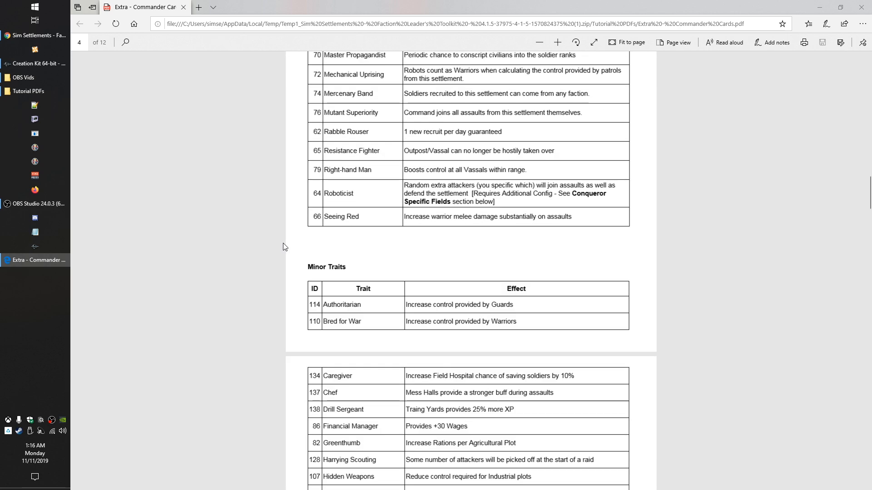
pyautogui.scroll(9, 301, 272)
pyautogui.scroll(-12, 301, 273)
pyautogui.scroll(20, 299, 320)
pyautogui.scroll(7, 300, 321)
pyautogui.scroll(3, 296, 307)
pyautogui.scroll(9, 296, 306)
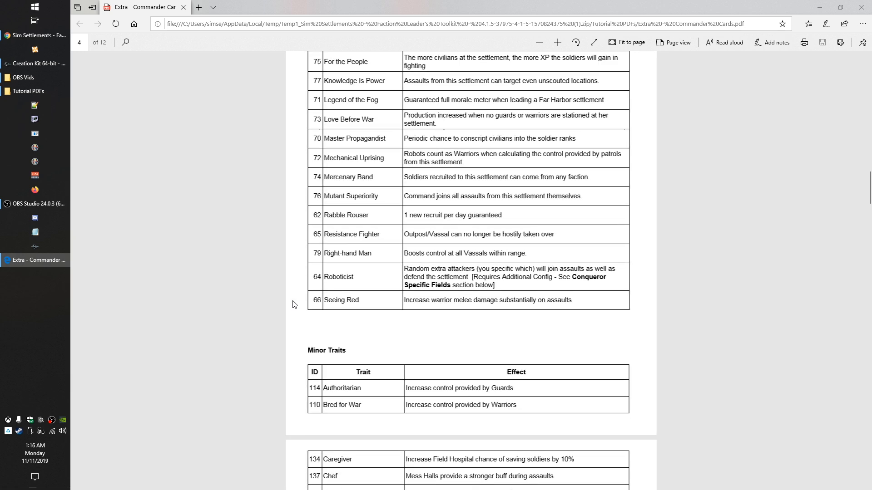
pyautogui.scroll(3, 295, 303)
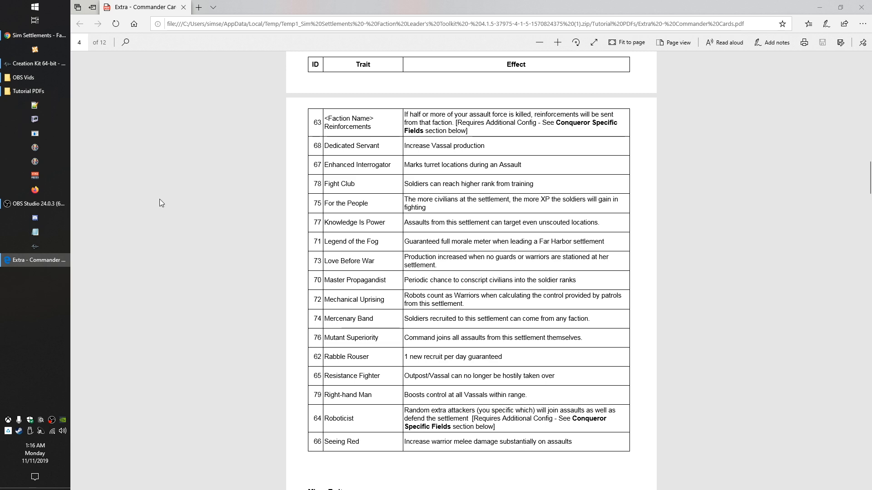
pyautogui.scroll(4, 237, 334)
pyautogui.scroll(-4, 237, 334)
# - Replace the List of Traits line in Trudy's message text with the trait Resistance Fighter copied from the PDF, followed by a comma
pyautogui.click(53, 61)
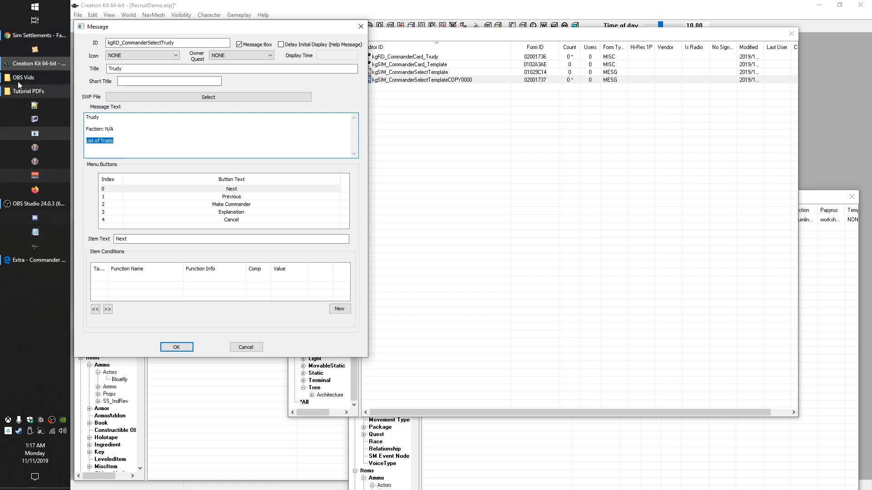
pyautogui.click(49, 261)
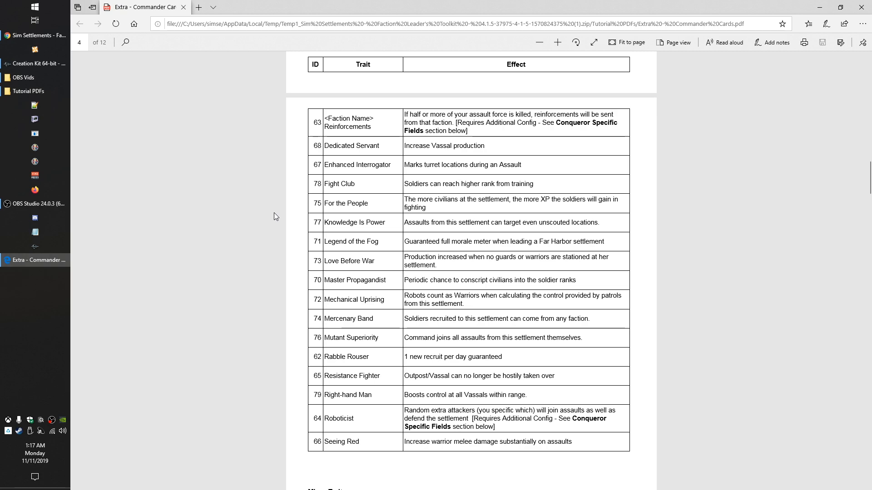
pyautogui.scroll(-6, 256, 332)
pyautogui.scroll(6, 259, 337)
pyautogui.scroll(3, 288, 307)
pyautogui.scroll(-3, 286, 311)
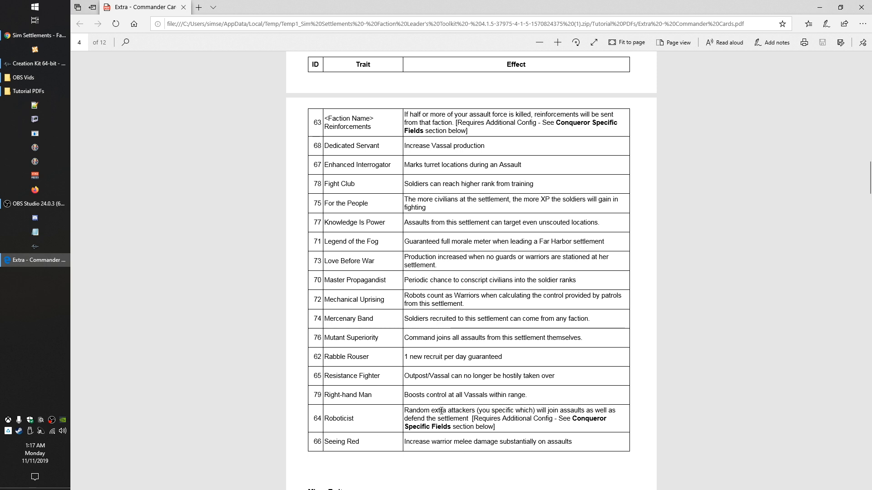
pyautogui.tripleClick(376, 380)
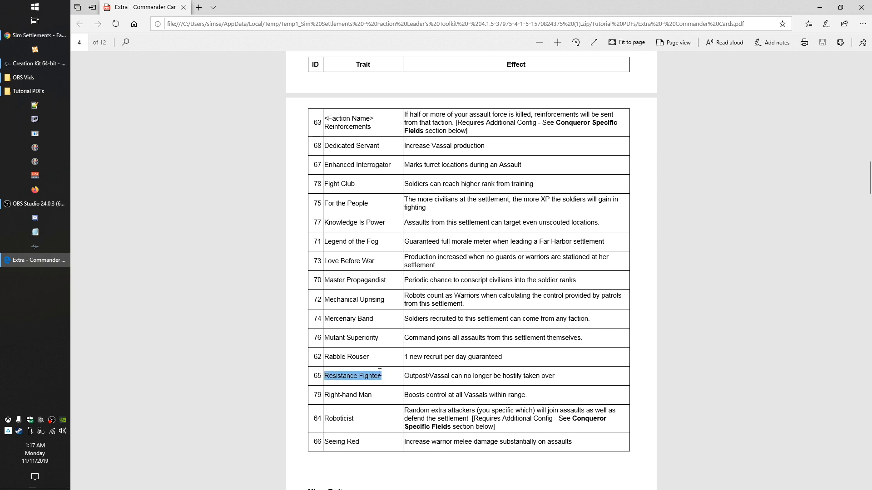
pyautogui.moveTo(381, 373); pyautogui.dragTo(381, 374)
pyautogui.hotkey('ctrl', 'c')
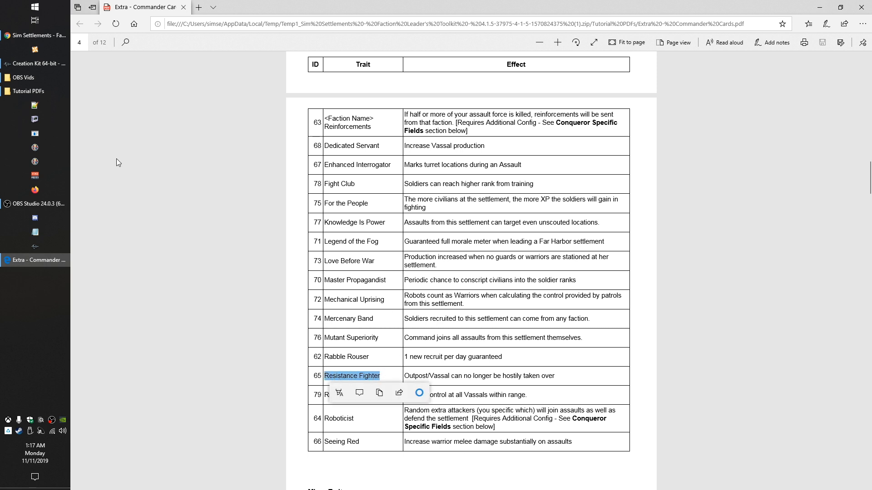
pyautogui.click(37, 64)
pyautogui.moveTo(128, 140); pyautogui.dragTo(75, 141)
pyautogui.hotkey('ctrl', 'v')
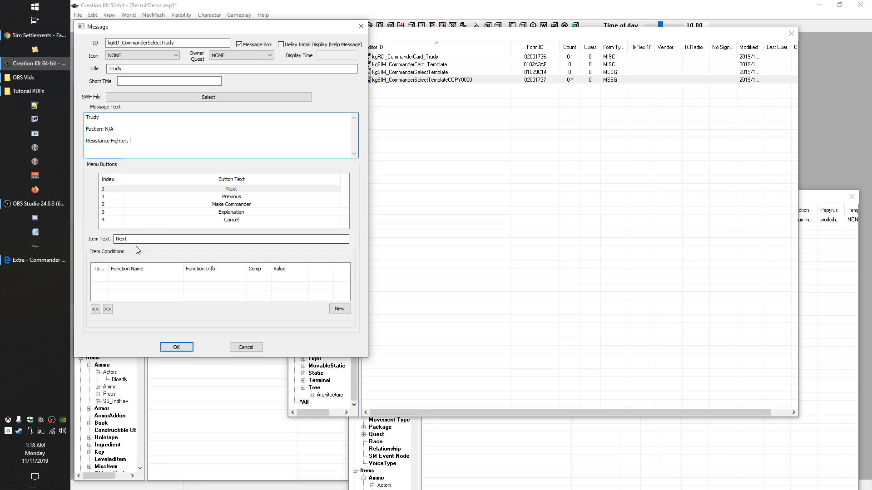
# - Copy the minor trait Salvage-Minded from the PDF and append it with a comma to the message's traits line
pyautogui.click(41, 263)
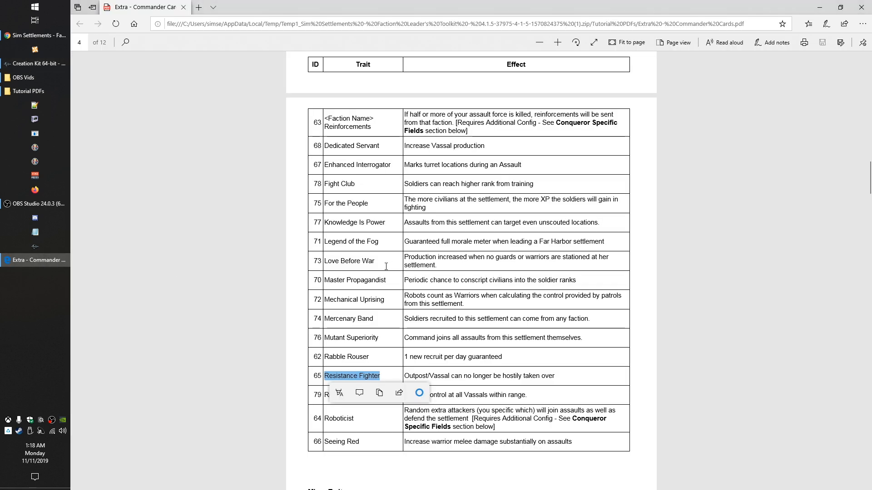
pyautogui.scroll(-7, 268, 269)
pyautogui.scroll(-9, 277, 272)
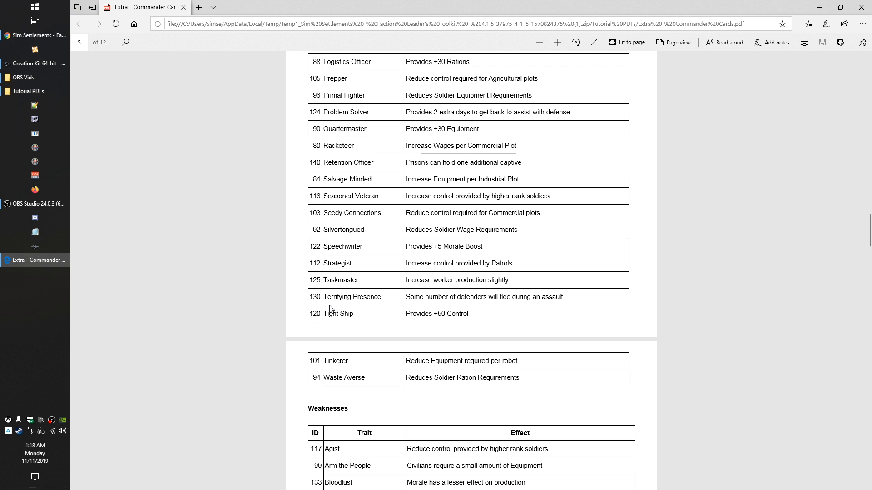
pyautogui.moveTo(325, 178); pyautogui.dragTo(372, 180)
pyautogui.hotkey('ctrl', 'c')
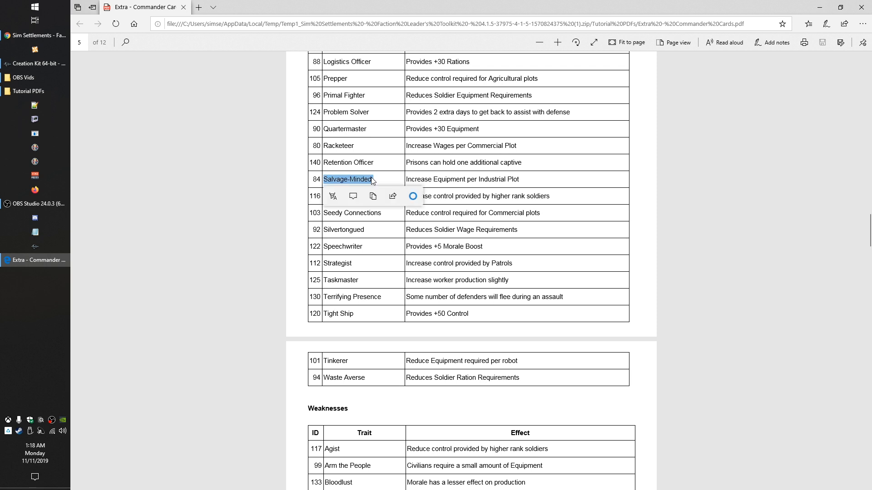
pyautogui.click(19, 64)
pyautogui.click(145, 150)
pyautogui.hotkey('ctrl', 'v')
pyautogui.write(',')
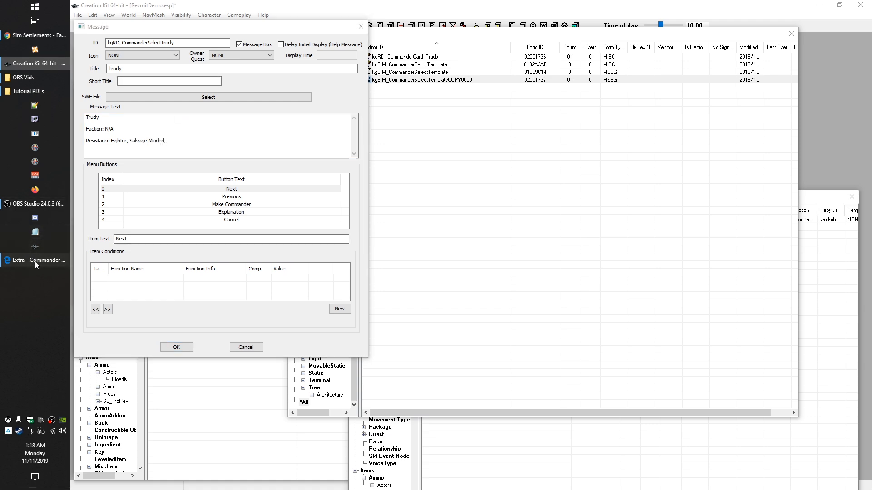
# - Copy the weakness Raiderphobia from the PDF and append it to the end of the message's traits line
pyautogui.click(34, 260)
pyautogui.scroll(-6, 293, 293)
pyautogui.scroll(-7, 294, 293)
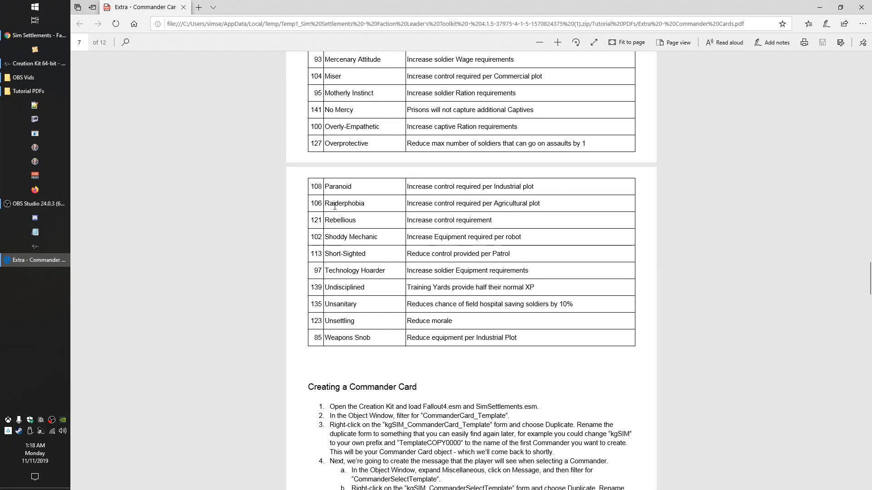
pyautogui.doubleClick(335, 207)
pyautogui.hotkey('ctrl', 'c')
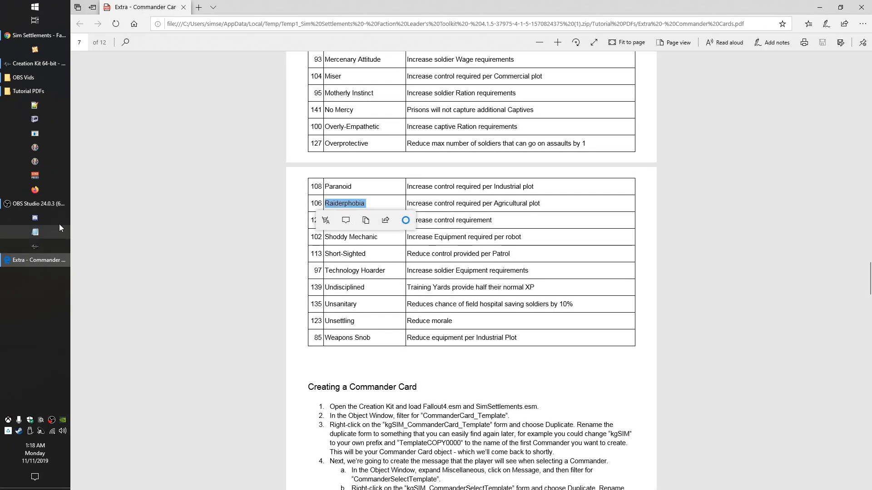
pyautogui.click(54, 64)
pyautogui.hotkey('ctrl', 'v')
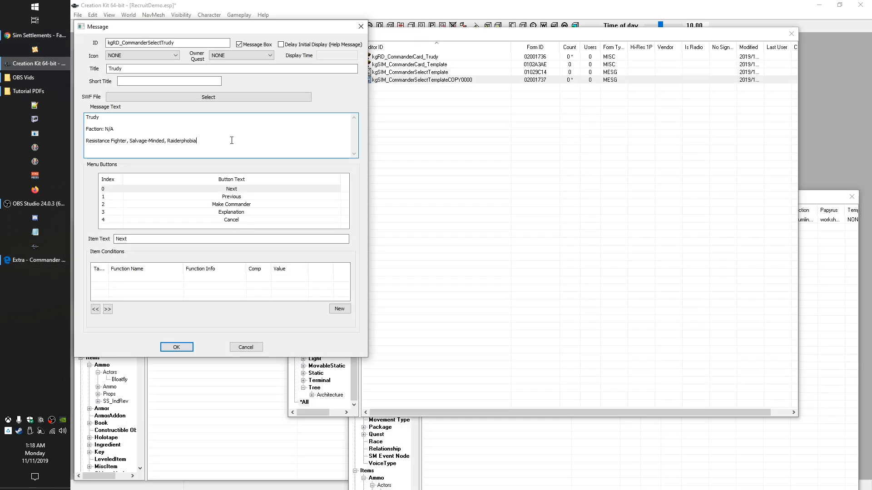
# - Save the Trudy selection message, renaming the existing form to the new ID instead of creating a new one
pyautogui.moveTo(231, 141); pyautogui.dragTo(86, 141)
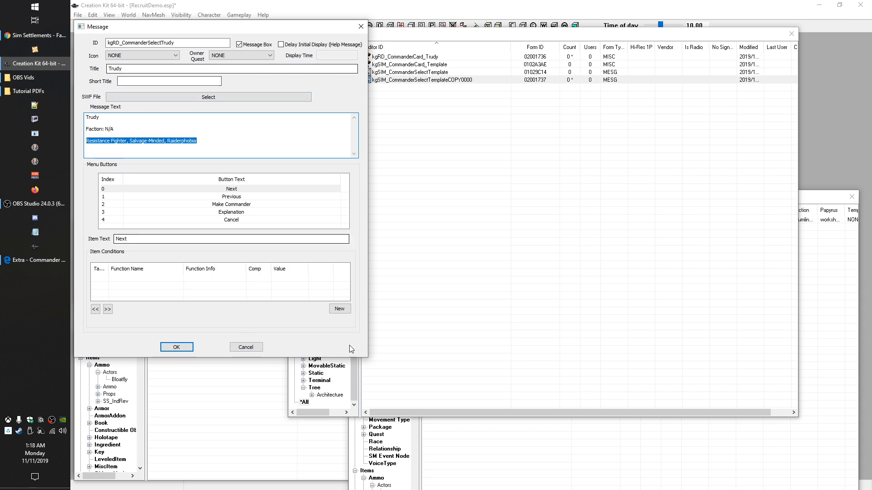
pyautogui.click(177, 348)
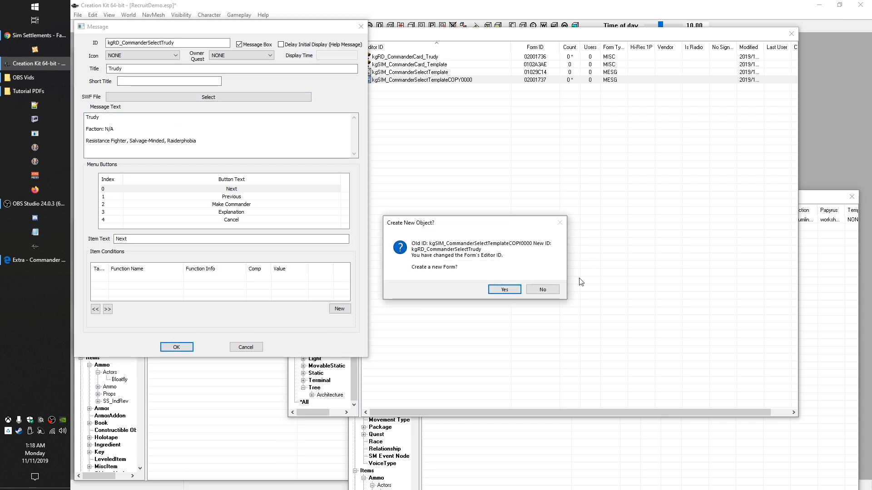
pyautogui.click(535, 289)
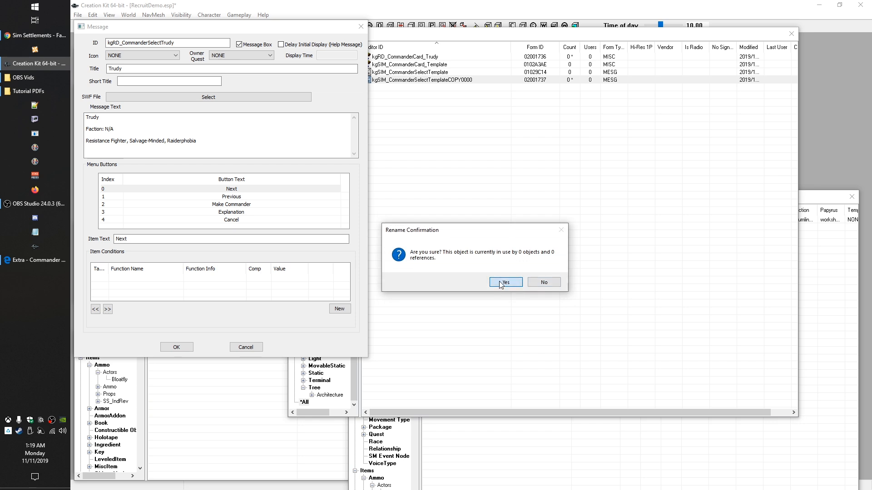
pyautogui.click(504, 283)
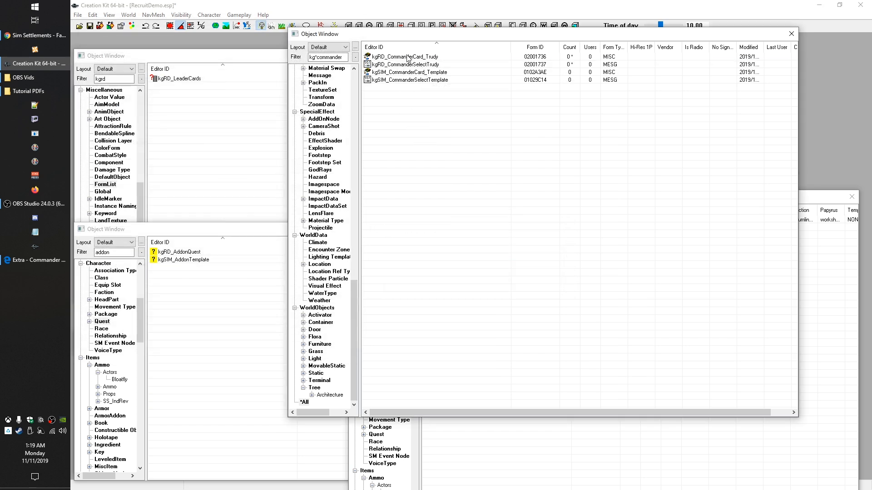
# - Open the properties of the SimSettlements:LeaderCard script attached to kgRD_CommanderCard_Trudy
pyautogui.doubleClick(407, 58)
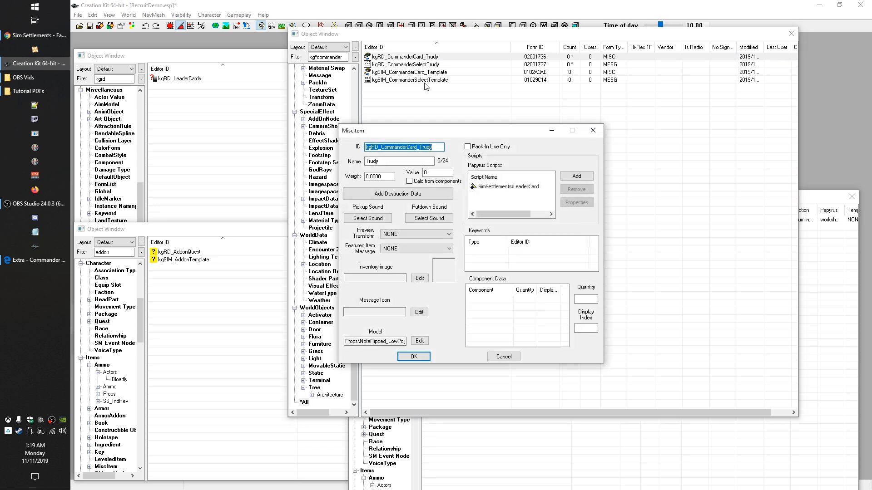
pyautogui.click(36, 264)
pyautogui.click(36, 263)
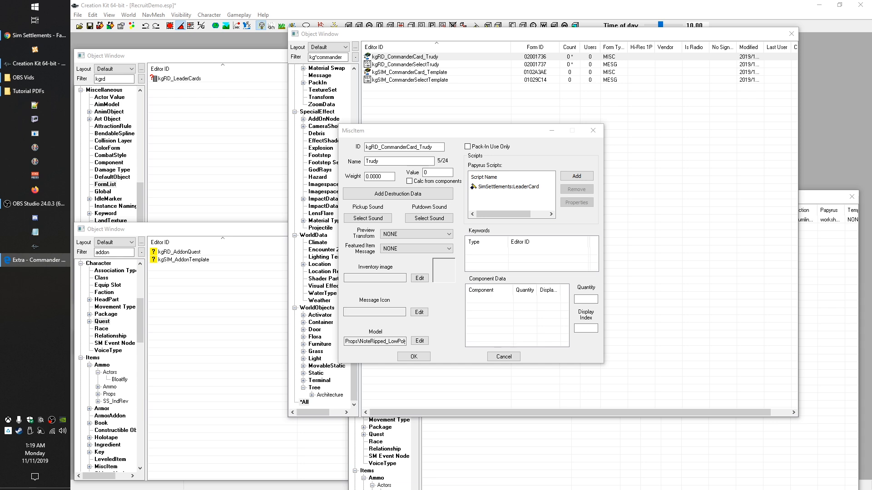
pyautogui.doubleClick(485, 186)
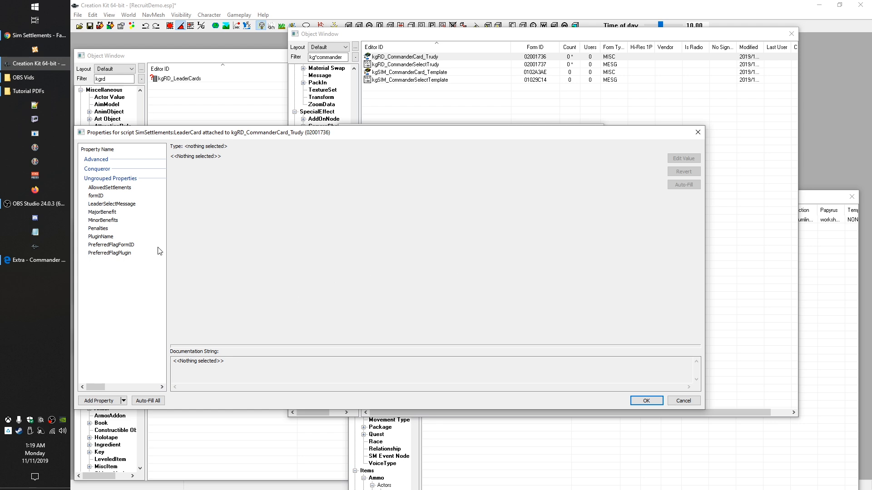
# - Set the LeaderSelectMessage property to kgRD_CommanderSelectTrudy, filtering the message choices by "trudy"
pyautogui.click(119, 205)
pyautogui.click(174, 158)
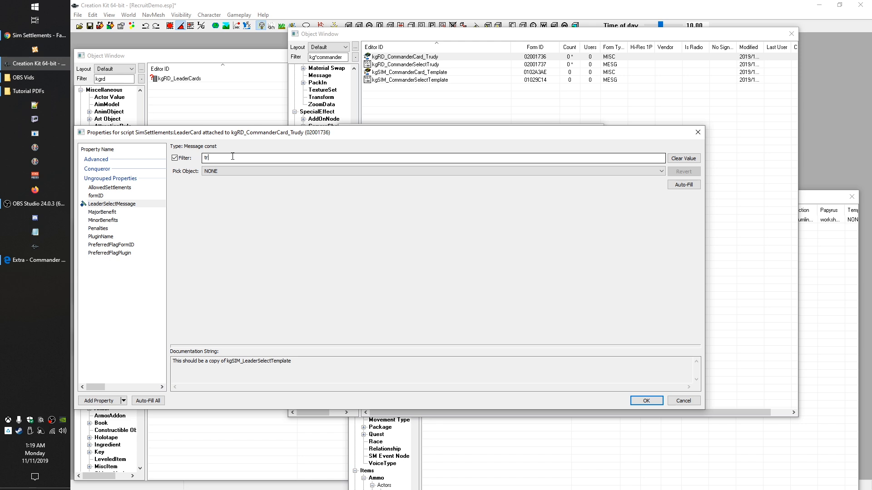
pyautogui.write('trudy')
pyautogui.click(231, 171)
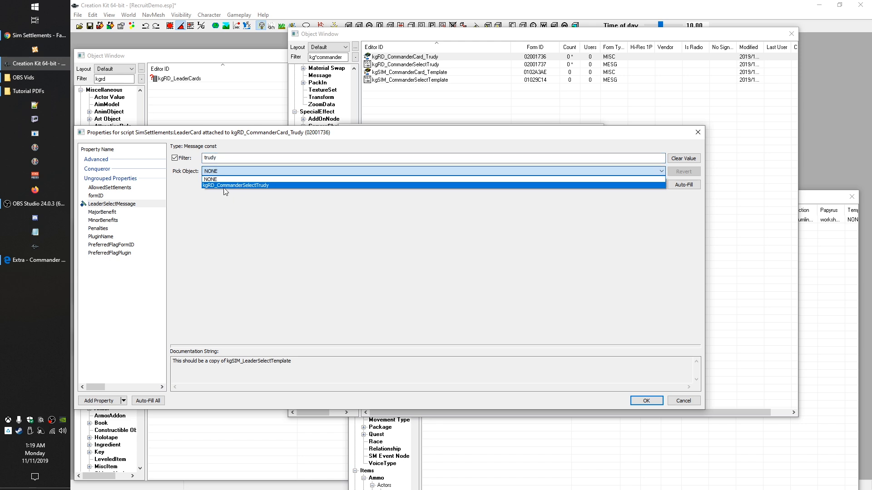
pyautogui.click(245, 185)
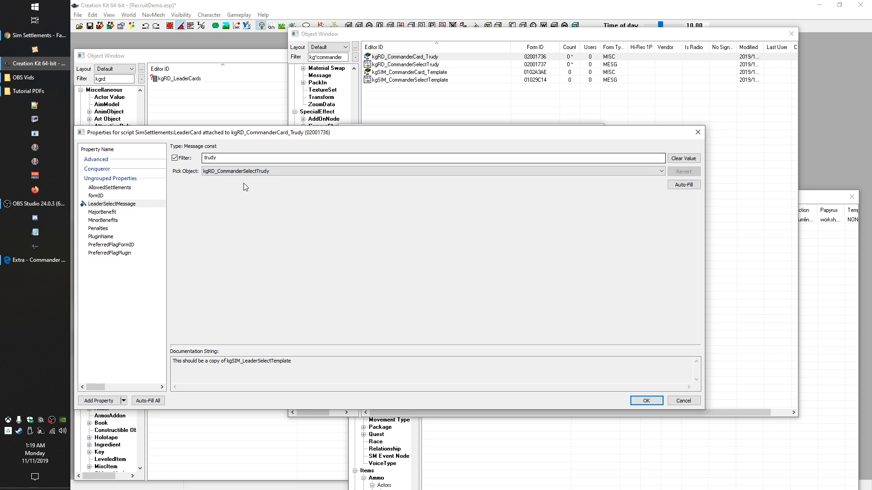
pyautogui.press('Tab')
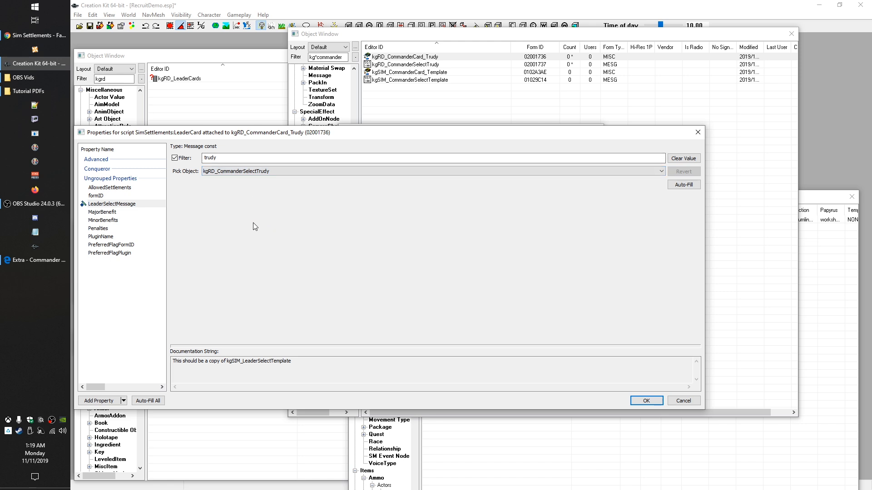
# - Set the PluginName property to Fallout4.esm
pyautogui.click(96, 195)
pyautogui.click(113, 236)
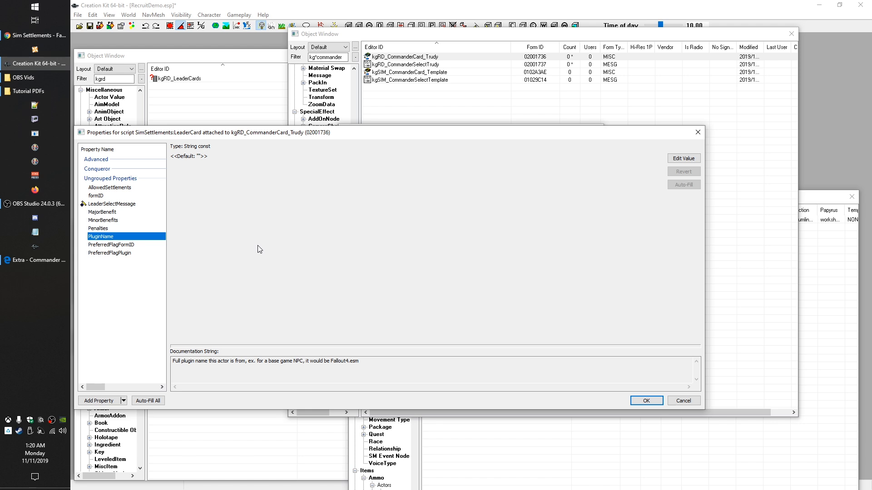
pyautogui.doubleClick(98, 236)
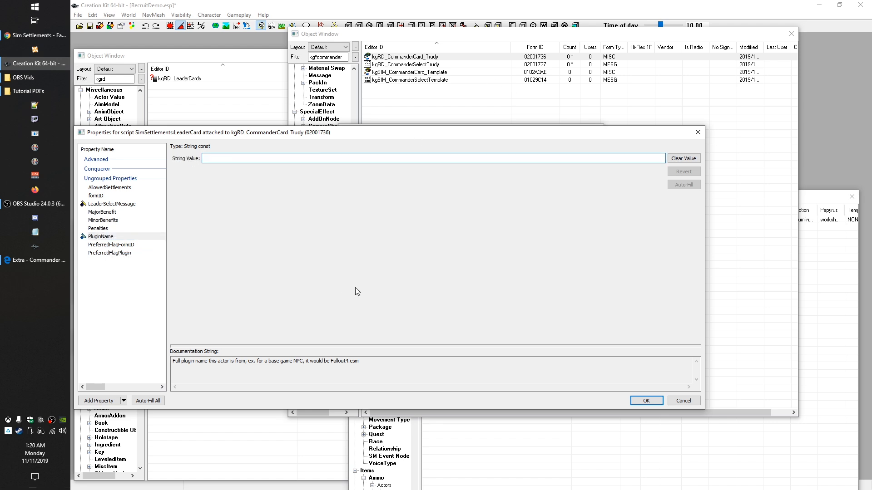
pyautogui.click(490, 461)
pyautogui.click(237, 159)
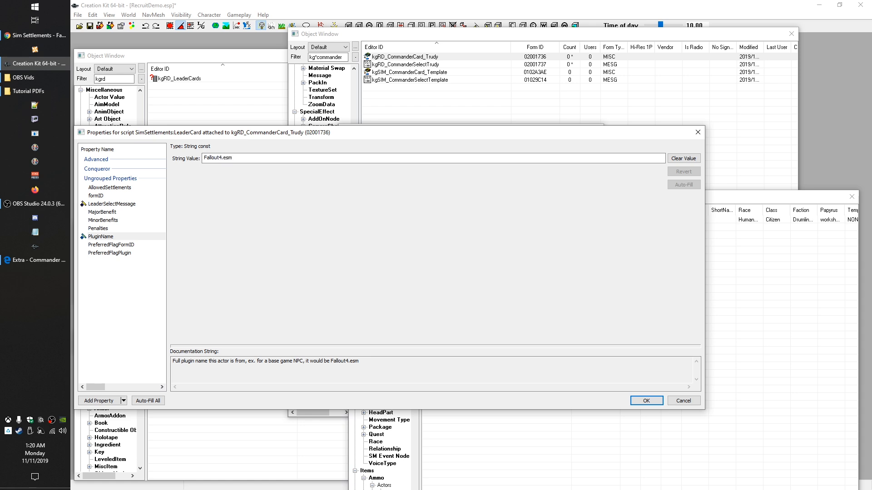
pyautogui.moveTo(234, 158); pyautogui.dragTo(184, 160)
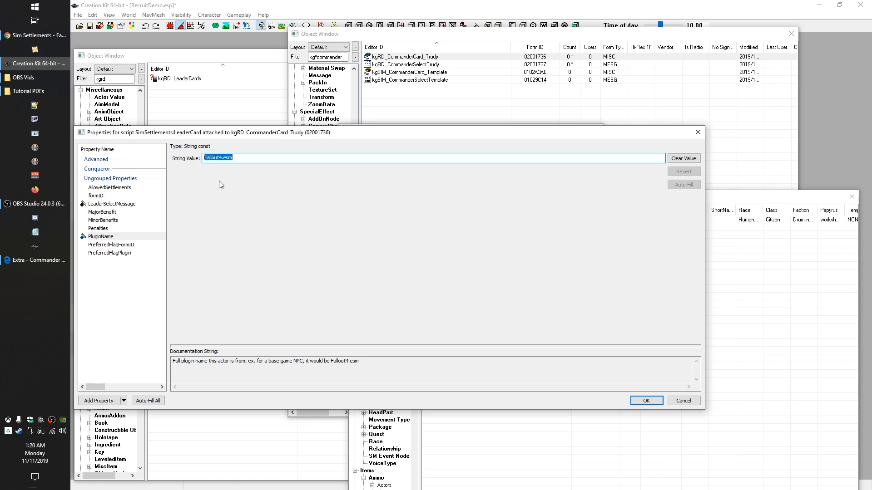
pyautogui.click(241, 156)
pyautogui.moveTo(270, 158); pyautogui.dragTo(203, 157)
pyautogui.click(257, 159)
# - Open the formID property for editing, then switch to Chrome, search for "hex to int" and open the hexadecimal-to-decimal converter
pyautogui.click(98, 195)
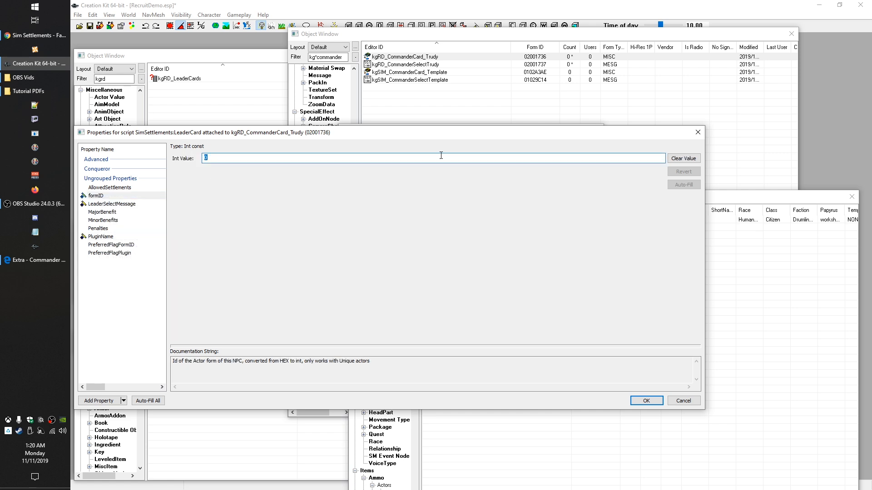
pyautogui.click(547, 483)
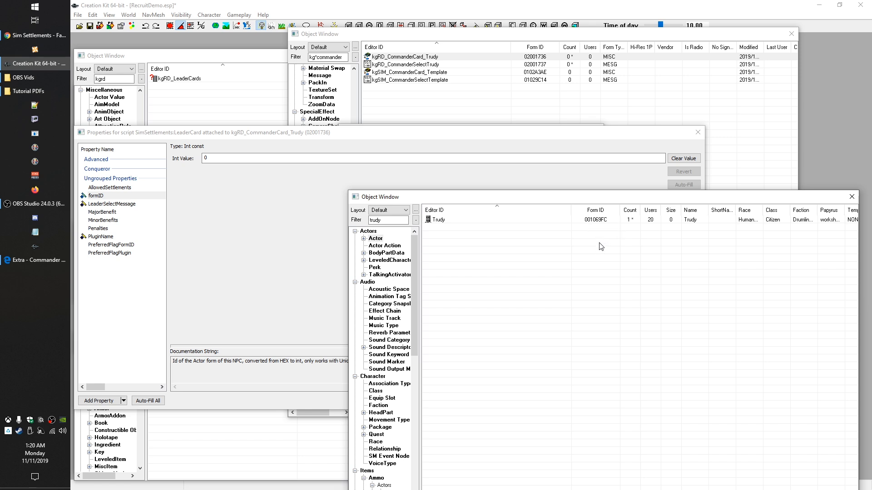
pyautogui.click(35, 35)
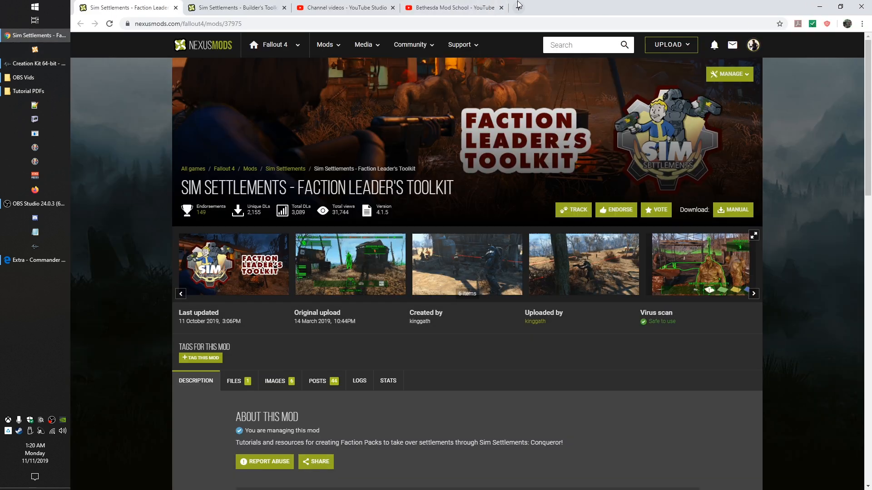
pyautogui.click(518, 7)
pyautogui.write('hex')
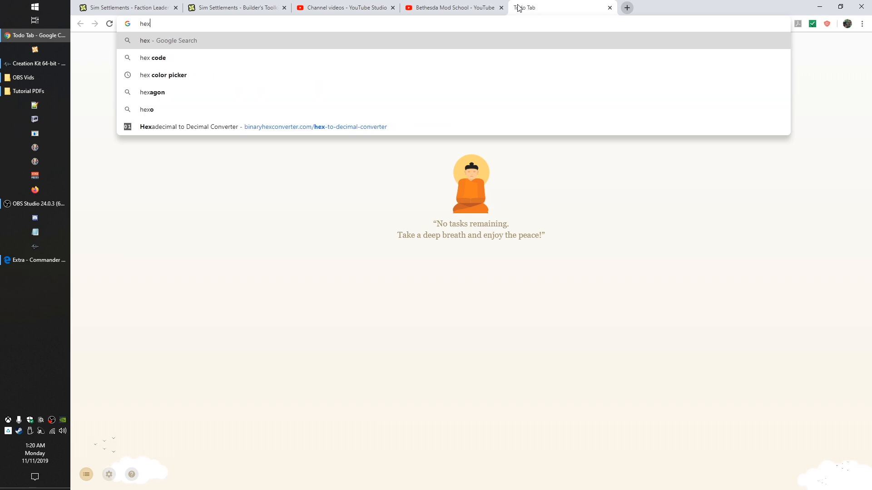
pyautogui.write(' to int')
pyautogui.press('Return')
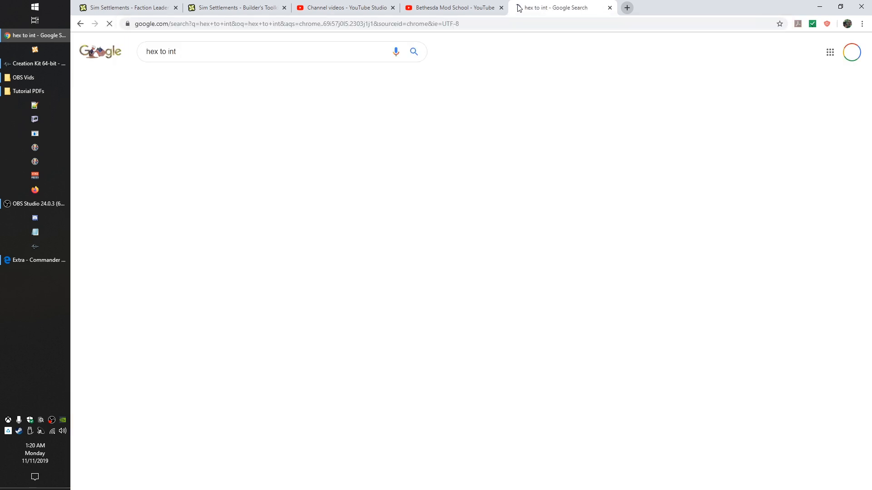
pyautogui.click(214, 182)
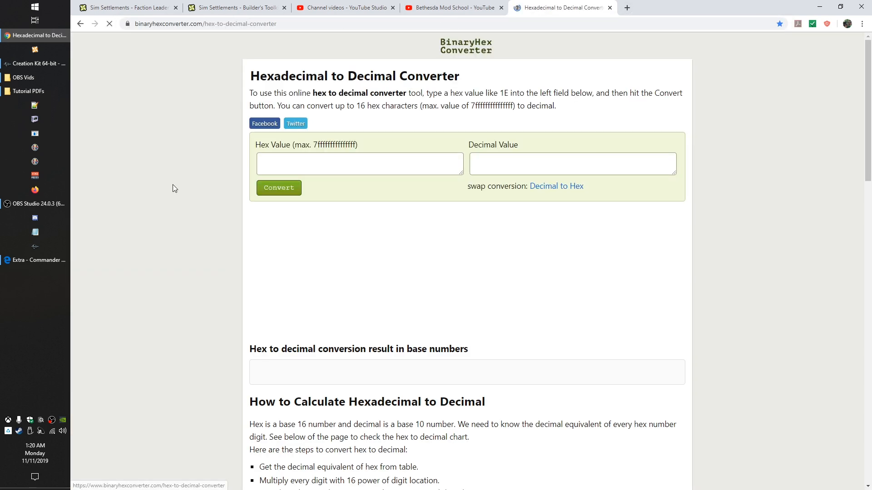
pyautogui.click(349, 169)
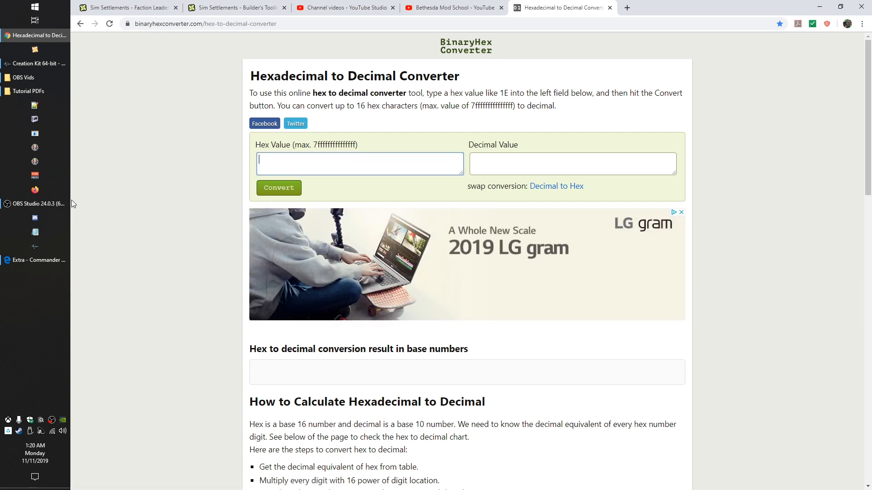
# - Check Trudy's actor form ID in the Creation Kit, convert 1069FC to decimal in the online converter and copy the result
pyautogui.click(35, 64)
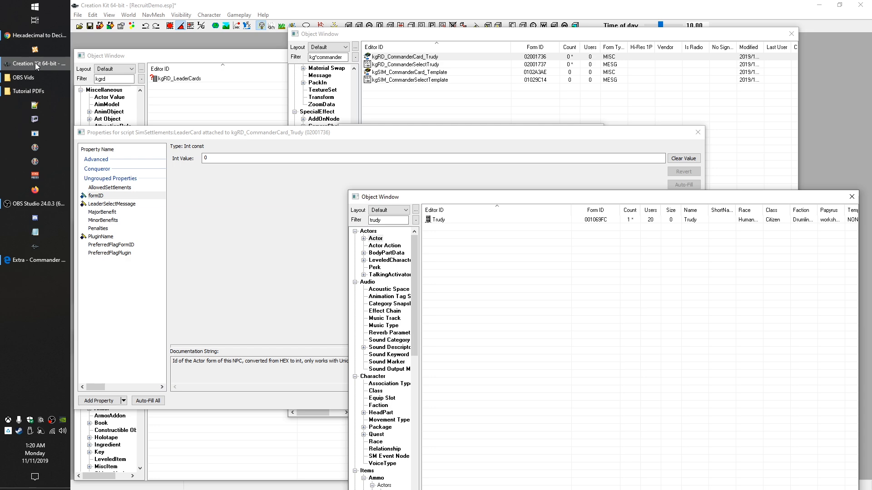
pyautogui.click(36, 36)
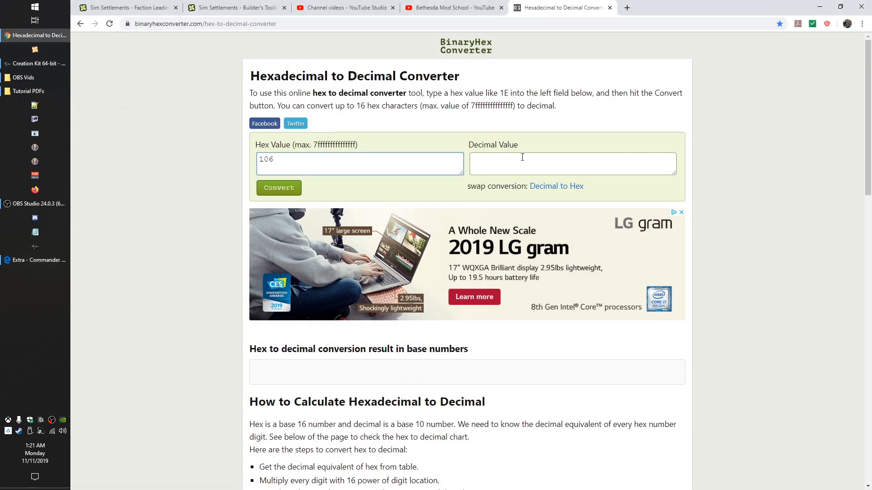
pyautogui.click(279, 188)
pyautogui.doubleClick(491, 159)
# - Back in the Creation Kit, set the formID property to the converted decimal value 1075708
pyautogui.click(53, 64)
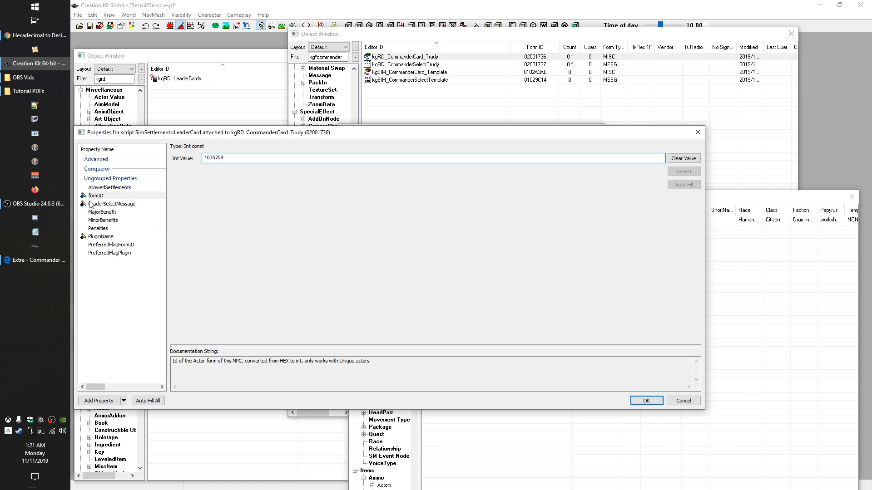
pyautogui.click(109, 203)
pyautogui.click(96, 196)
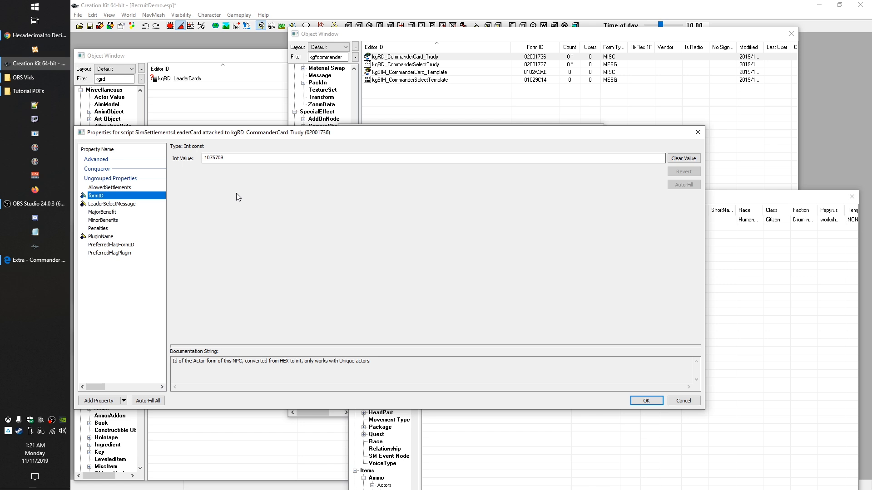
pyautogui.moveTo(155, 133); pyautogui.dragTo(228, 196)
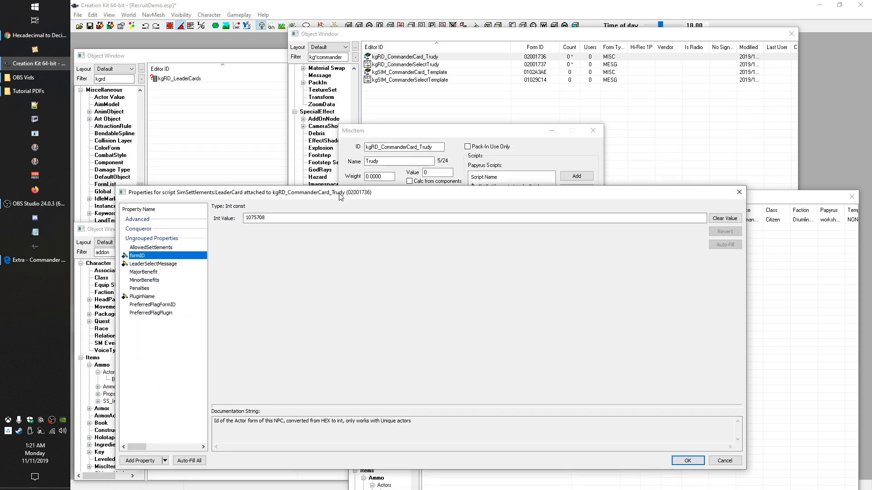
pyautogui.moveTo(340, 196); pyautogui.dragTo(348, 120)
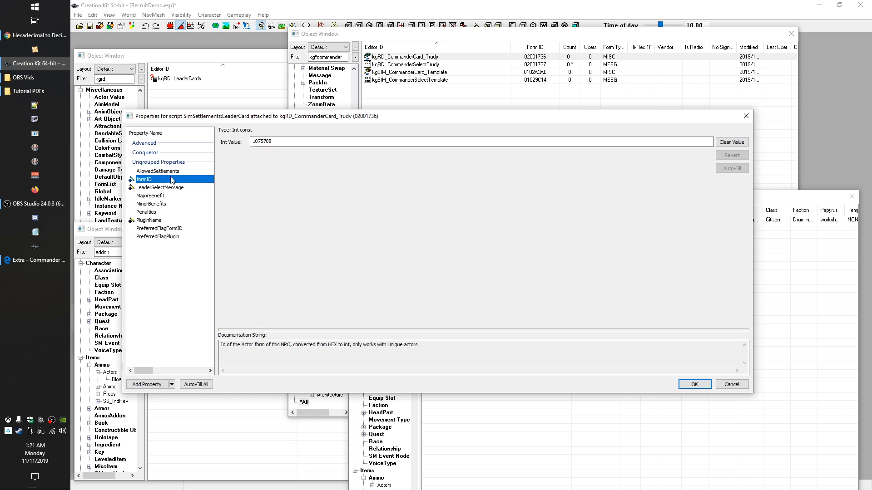
pyautogui.click(286, 142)
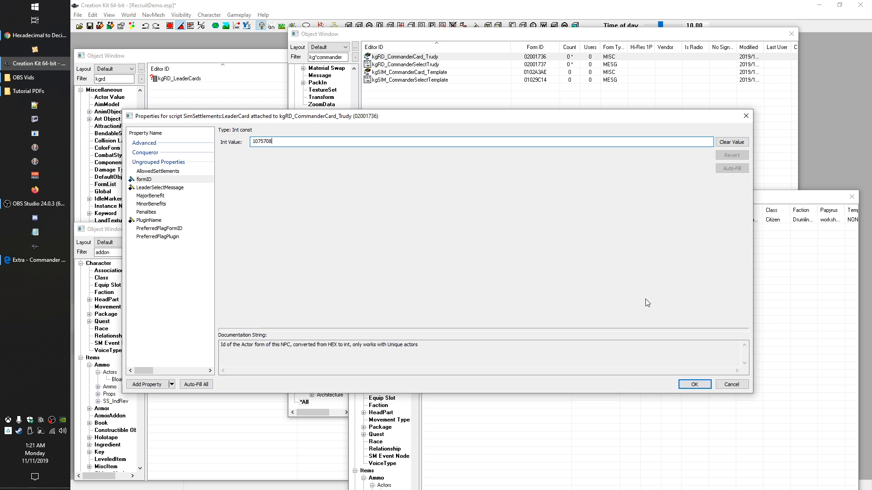
# - Look up the ID of the Resistance Fighter major trait in the Commander Cards PDF and set MajorBenefit to 65
pyautogui.hotkey('alt', 'Tab')
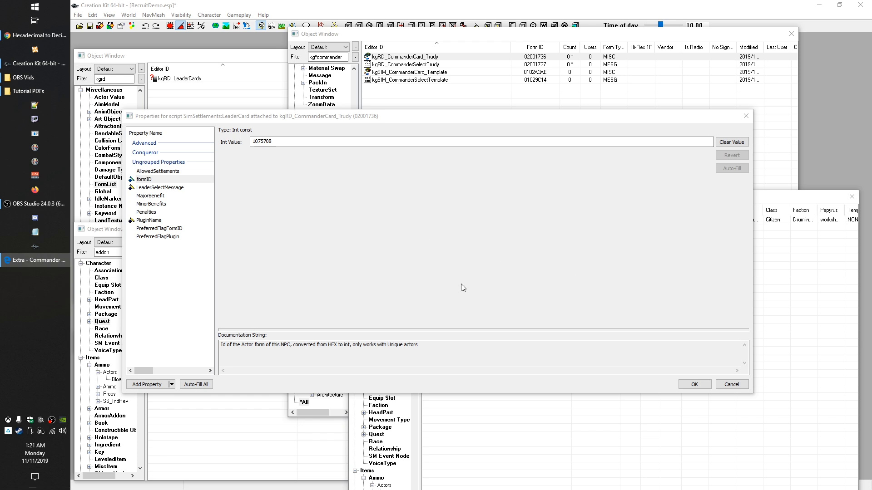
pyautogui.click(142, 197)
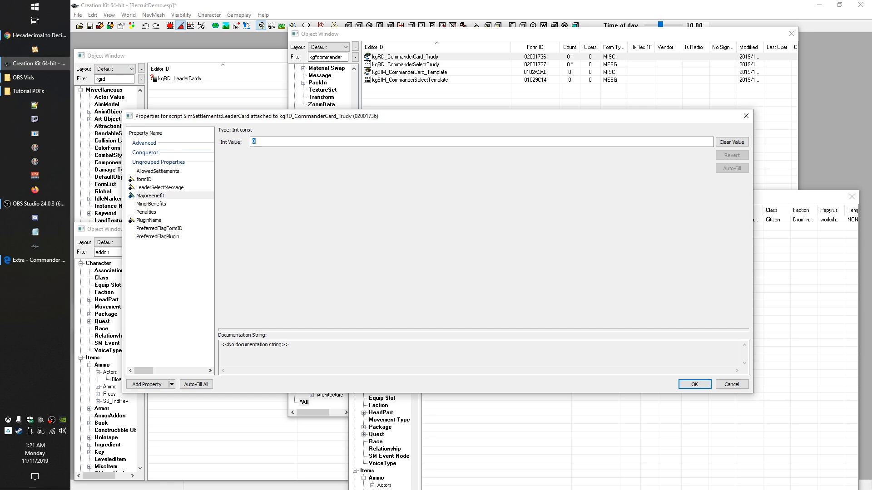
pyautogui.click(35, 260)
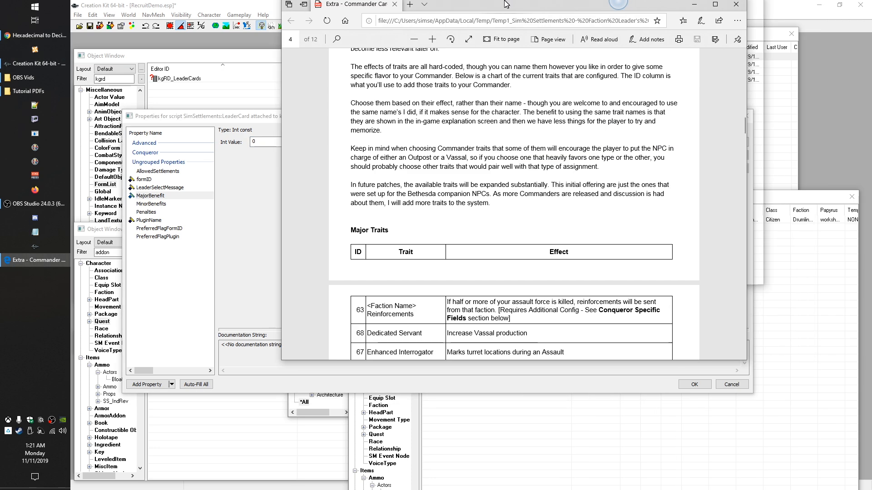
pyautogui.scroll(-3, 494, 261)
pyautogui.scroll(-3, 494, 261)
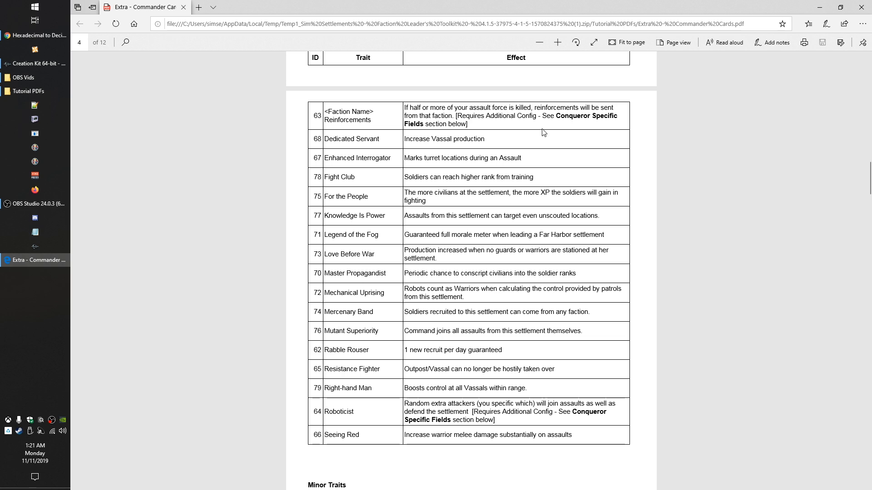
pyautogui.moveTo(462, 4); pyautogui.dragTo(0, 4)
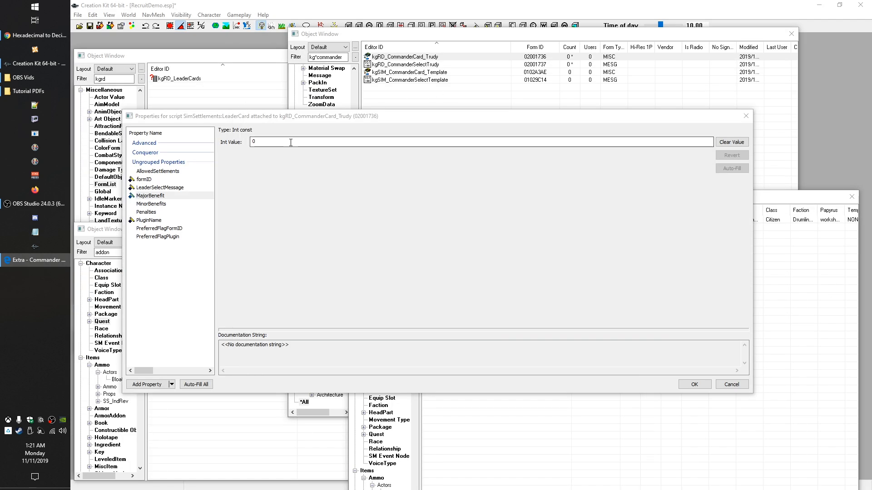
pyautogui.moveTo(290, 142); pyautogui.dragTo(250, 141)
pyautogui.write('65')
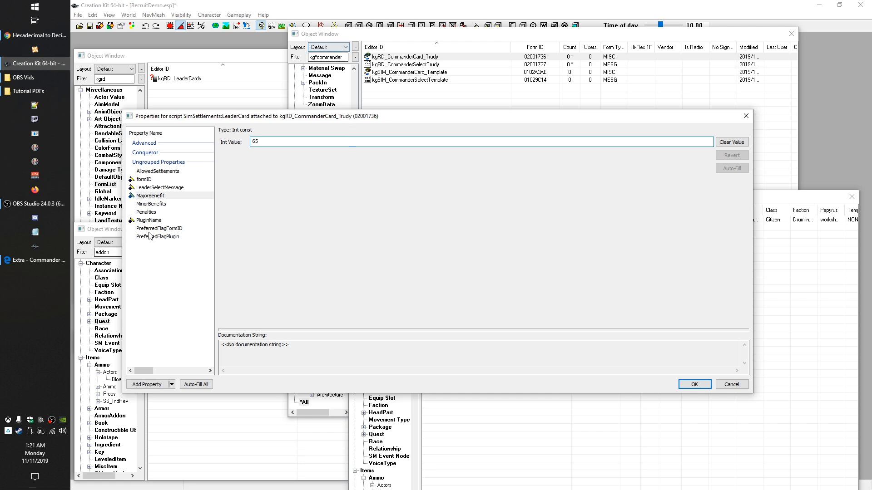
# - Look up the Salvage-Minded minor trait's ID in the Commander Cards PDF and add 84 as an entry in the MinorBenefits property
pyautogui.click(152, 204)
pyautogui.click(696, 142)
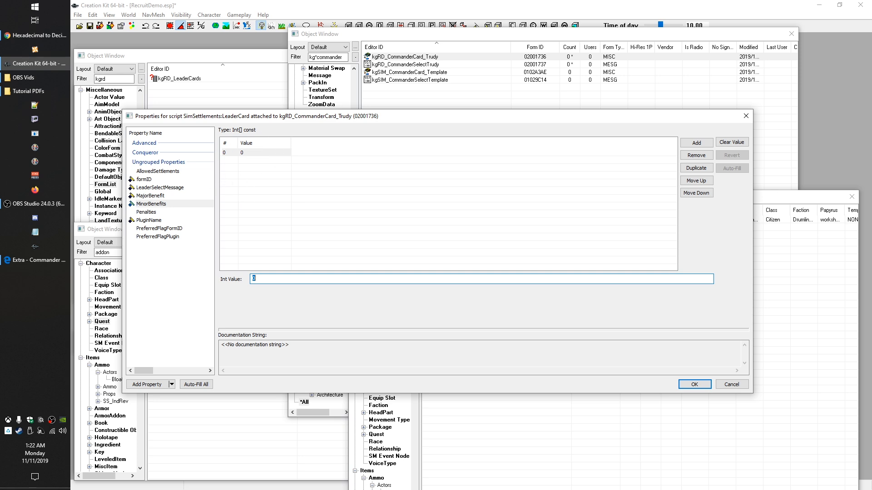
pyautogui.hotkey('alt', 'Tab')
pyautogui.moveTo(871, 1); pyautogui.dragTo(585, 31)
pyautogui.scroll(-6, 618, 227)
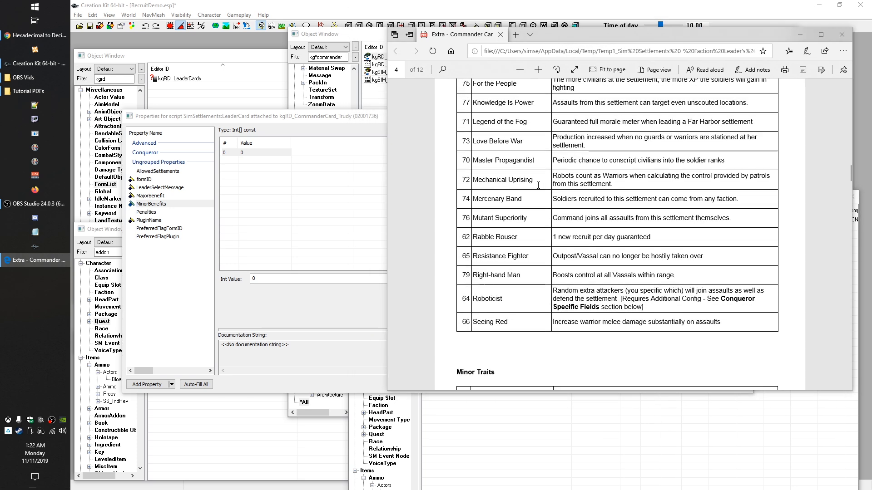
pyautogui.scroll(-3, 493, 218)
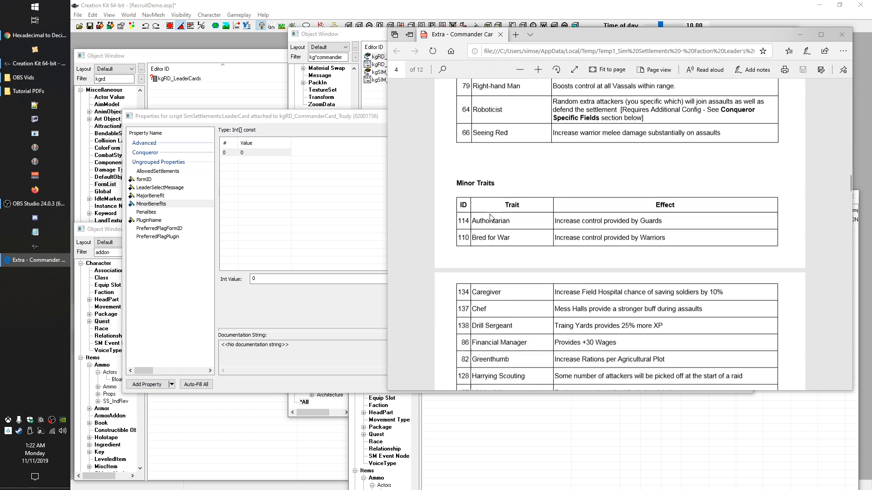
pyautogui.scroll(-3, 494, 191)
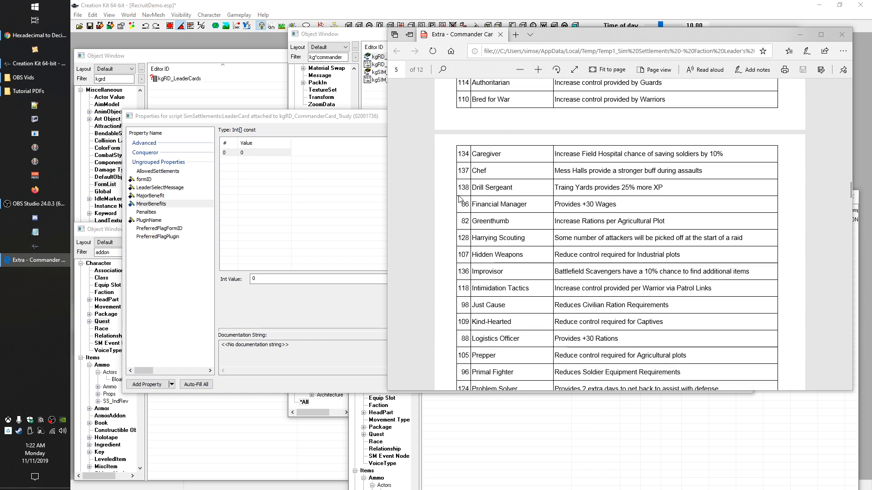
pyautogui.scroll(-2, 456, 236)
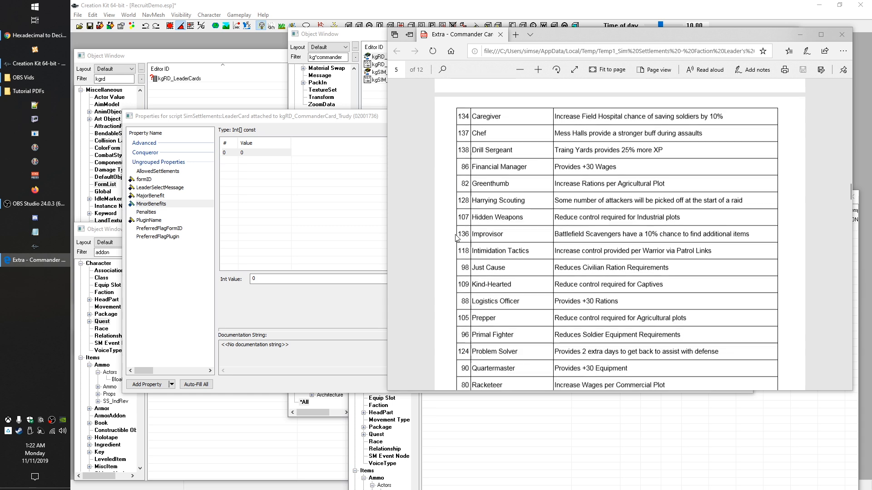
pyautogui.scroll(-5, 456, 236)
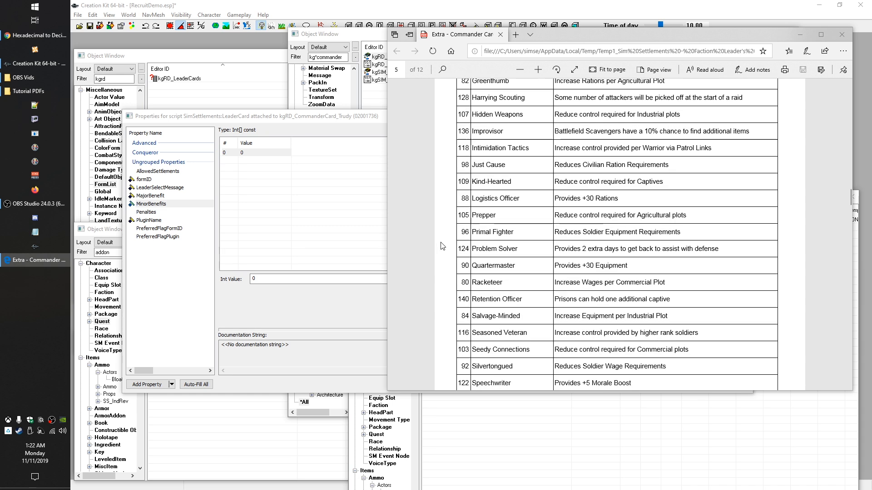
pyautogui.scroll(-2, 447, 248)
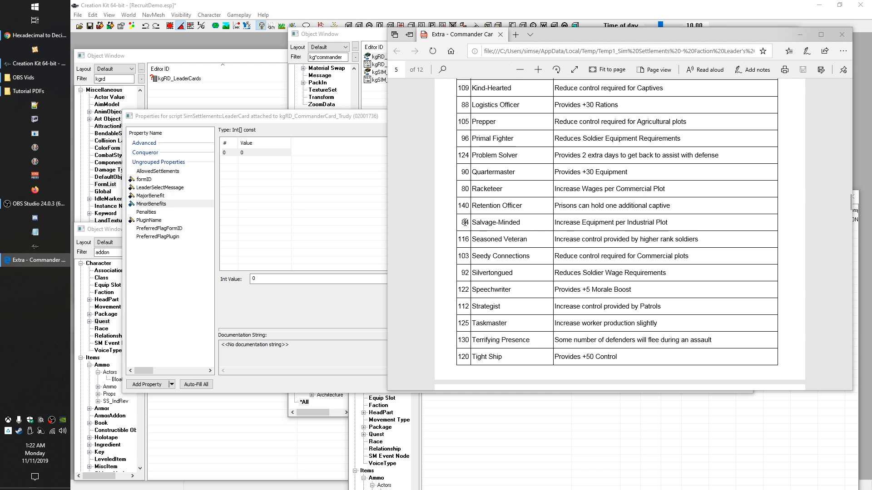
pyautogui.doubleClick(273, 277)
pyautogui.write('84')
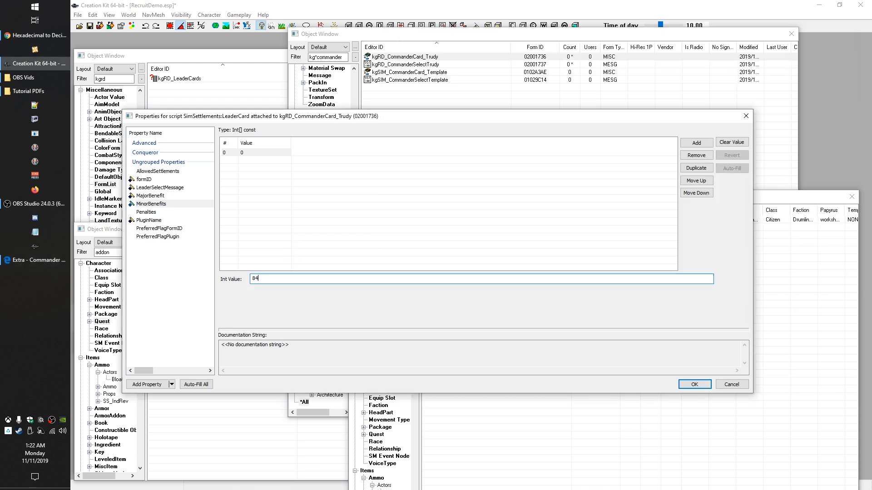
pyautogui.click(292, 249)
# - Look up the Raiderphobia weakness's ID in the Commander Cards PDF and add 106 as an entry in the Penalties property
pyautogui.click(144, 212)
pyautogui.click(696, 143)
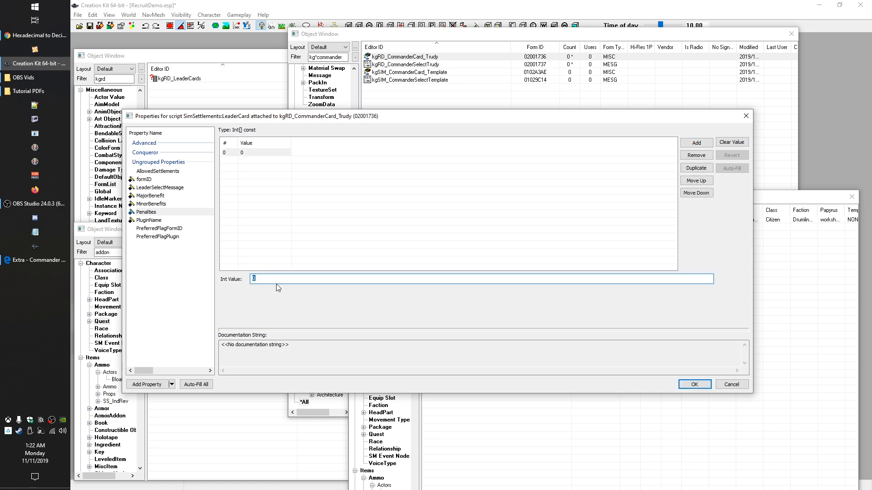
pyautogui.click(61, 258)
pyautogui.scroll(-10, 538, 236)
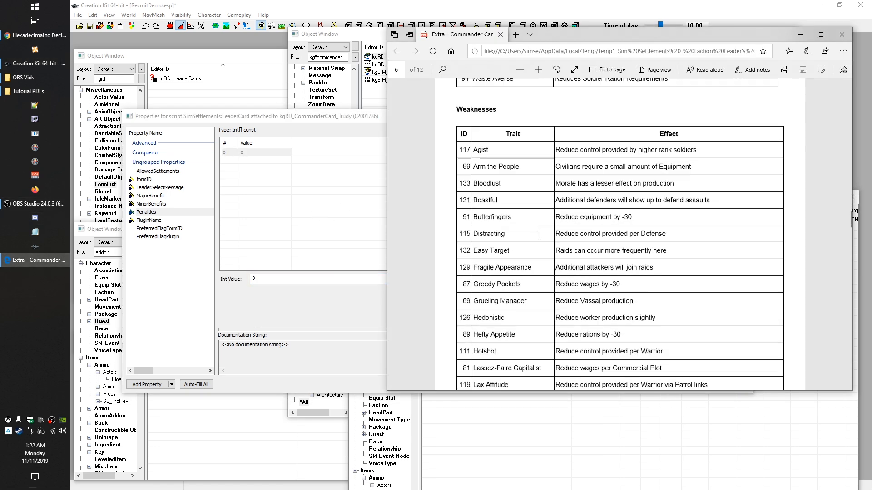
pyautogui.scroll(-10, 538, 235)
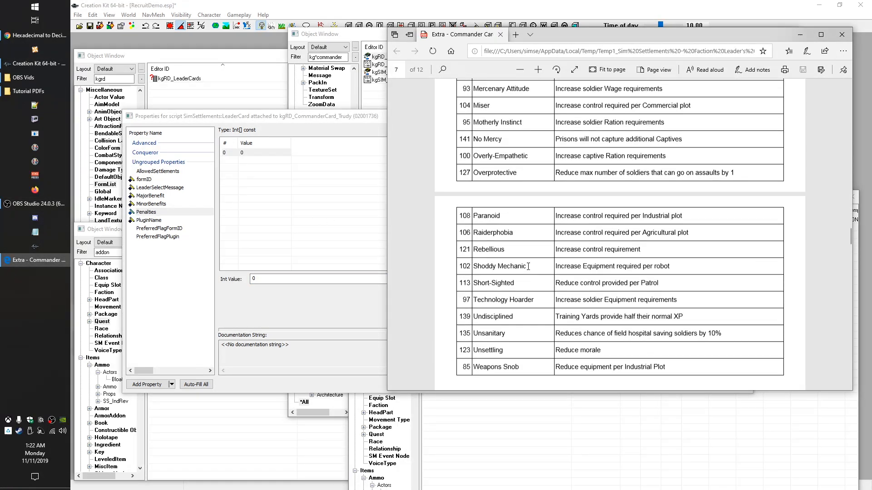
pyautogui.scroll(3, 507, 263)
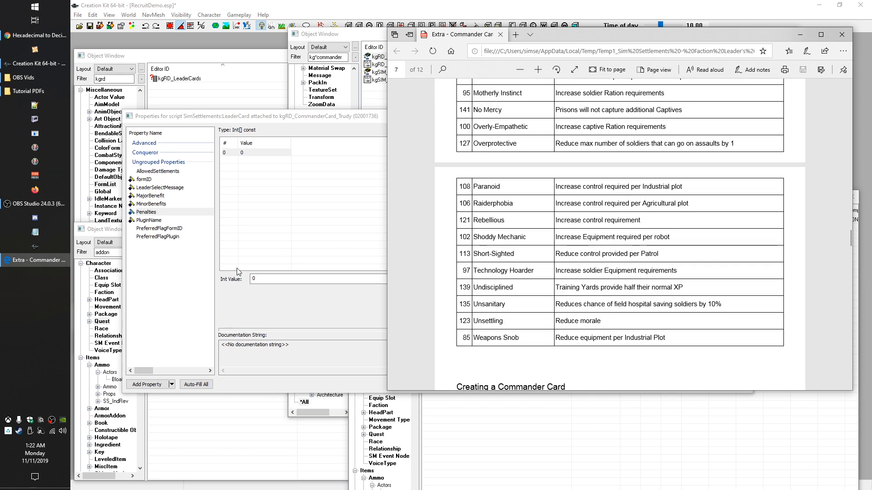
pyautogui.click(303, 279)
pyautogui.write('106')
pyautogui.click(334, 227)
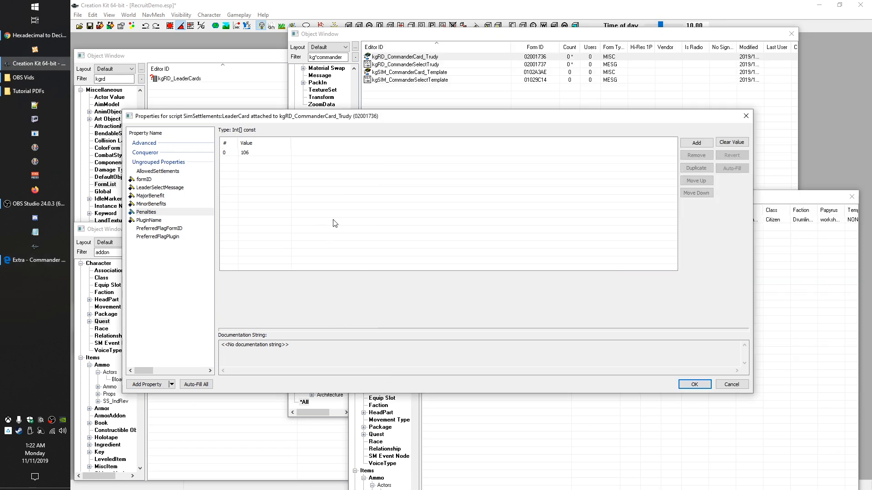
# - Review the MajorBenefit, MinorBenefits and Penalties properties alongside the trait tables in the Commander Cards PDF
pyautogui.click(18, 262)
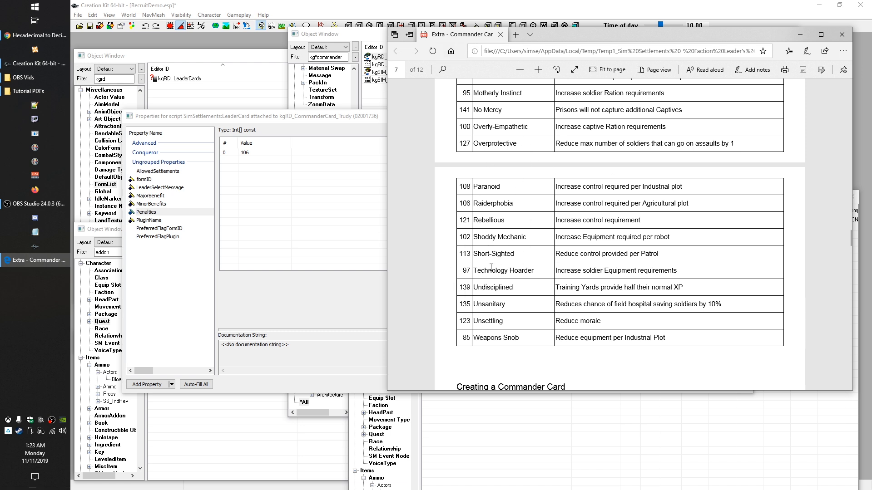
pyautogui.click(312, 222)
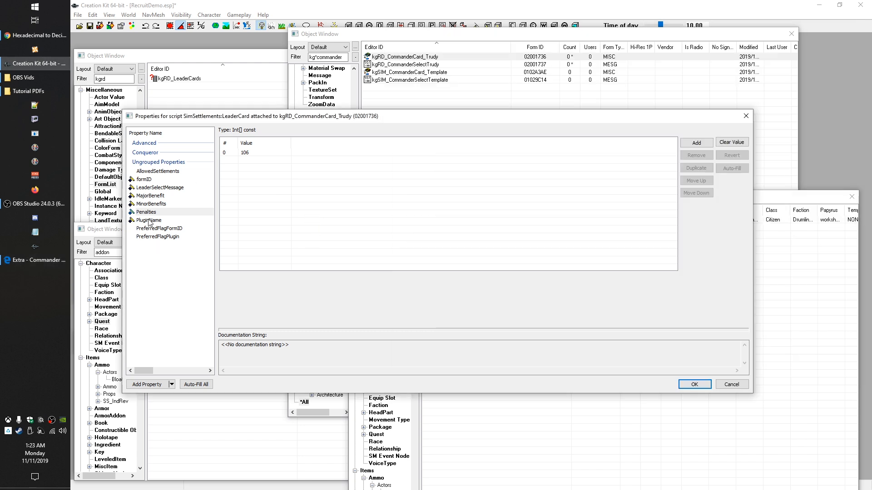
pyautogui.click(144, 196)
pyautogui.click(147, 204)
pyautogui.click(146, 212)
pyautogui.click(36, 260)
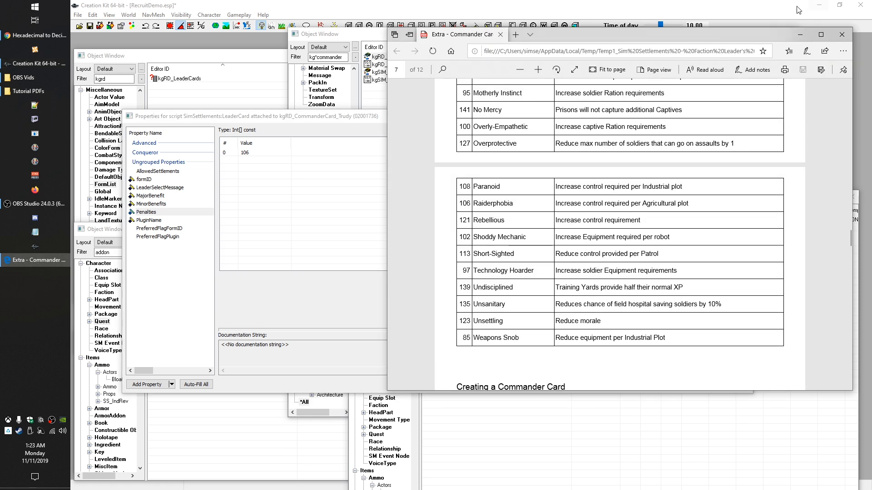
pyautogui.click(675, 28)
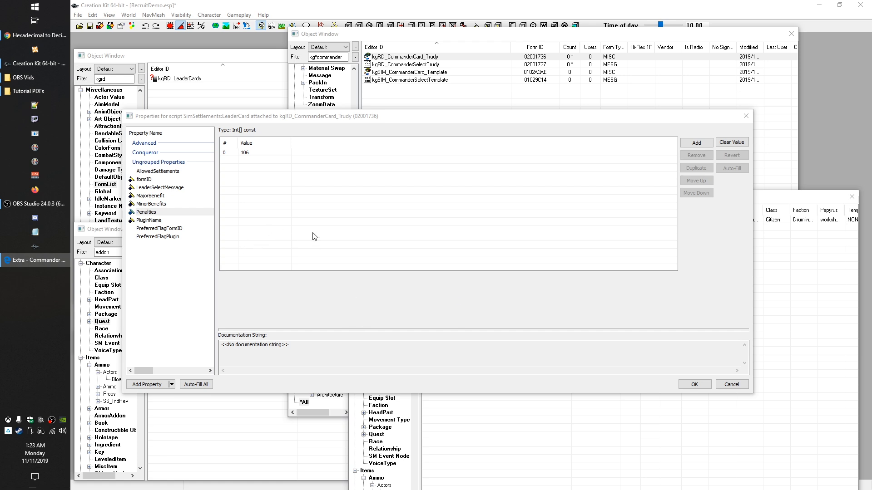
# - Examine the PreferredFlagFormID and PreferredFlagPlugin properties and their descriptions, comparing them with the properties from formID onward
pyautogui.click(171, 279)
pyautogui.click(161, 230)
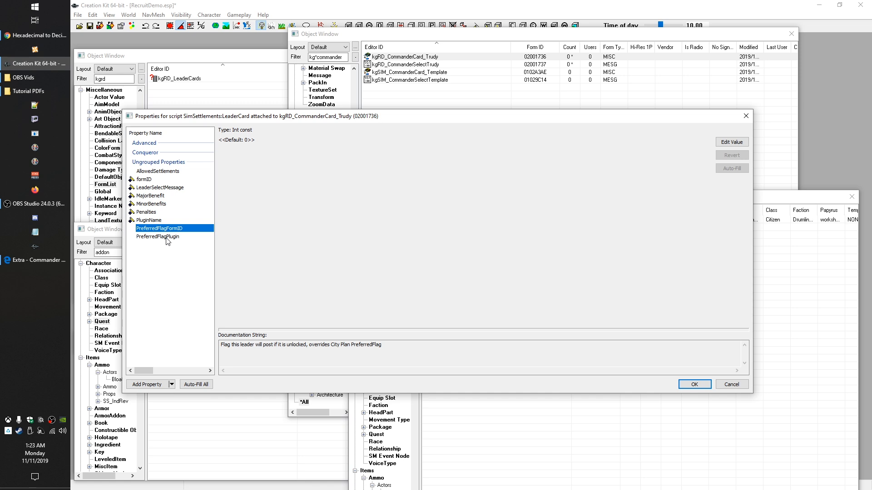
pyautogui.click(171, 237)
pyautogui.click(166, 229)
pyautogui.click(144, 180)
pyautogui.press('Down')
pyautogui.press('Down')
pyautogui.press('Down')
pyautogui.press('Down')
pyautogui.press('Down')
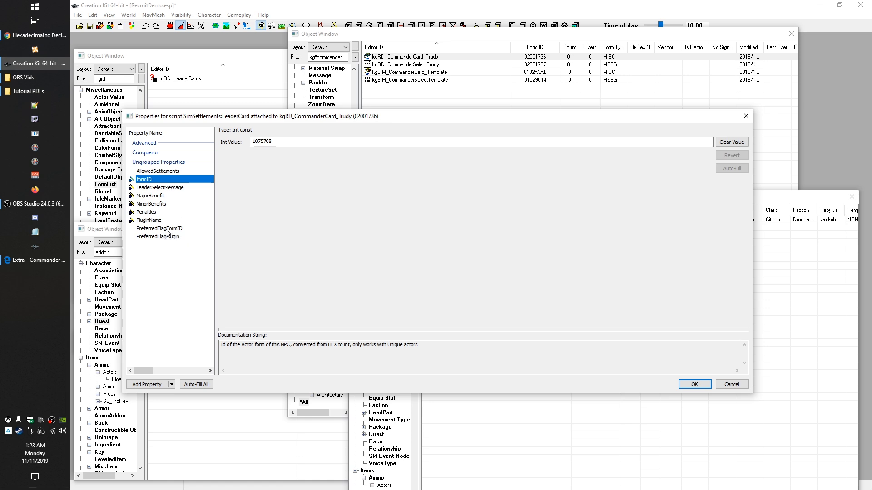
pyautogui.press('Down')
pyautogui.click(178, 240)
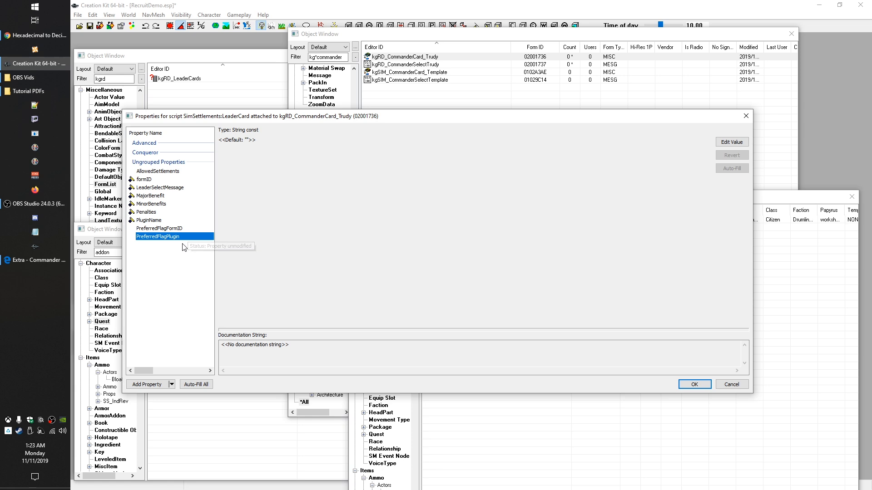
pyautogui.moveTo(168, 230)
pyautogui.click(161, 229)
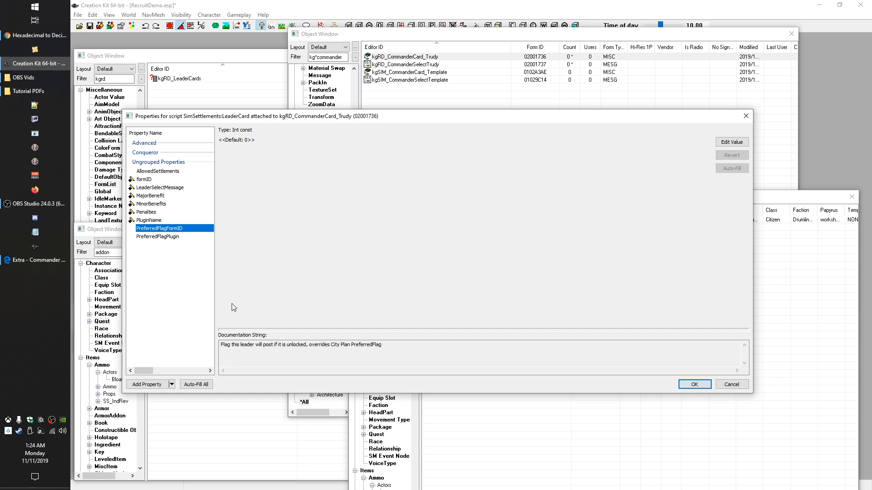
pyautogui.click(176, 237)
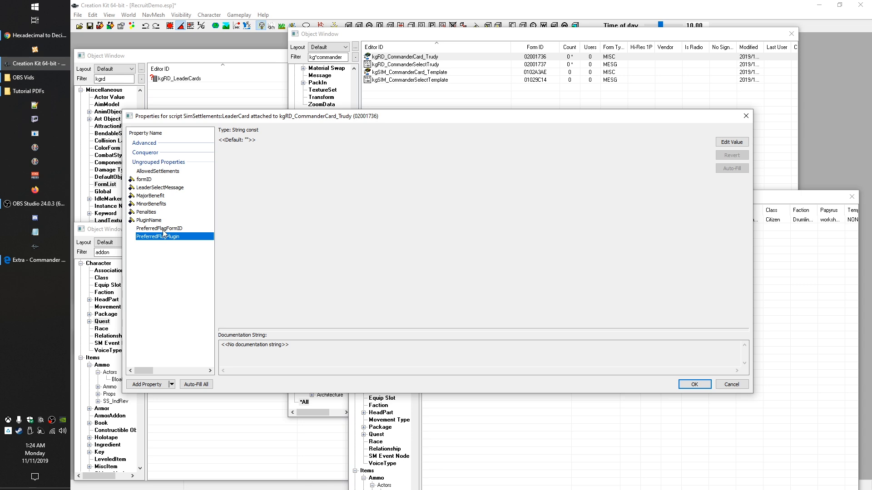
pyautogui.click(165, 229)
pyautogui.click(171, 236)
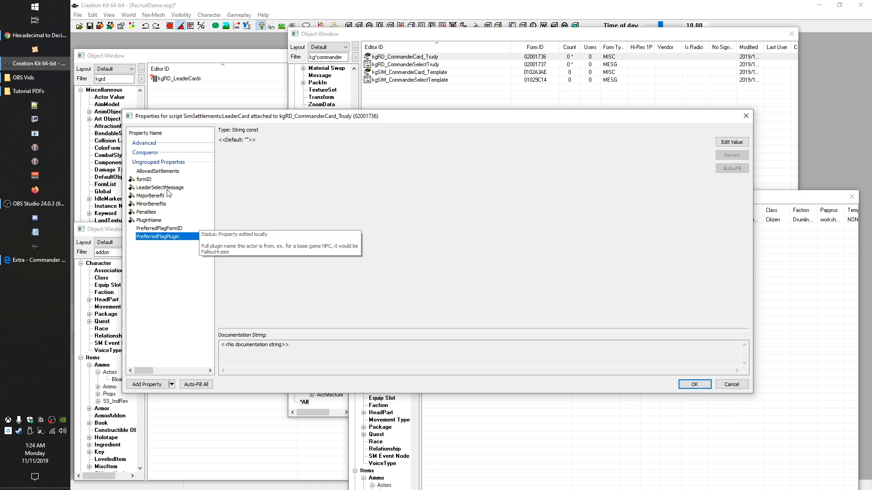
pyautogui.click(163, 229)
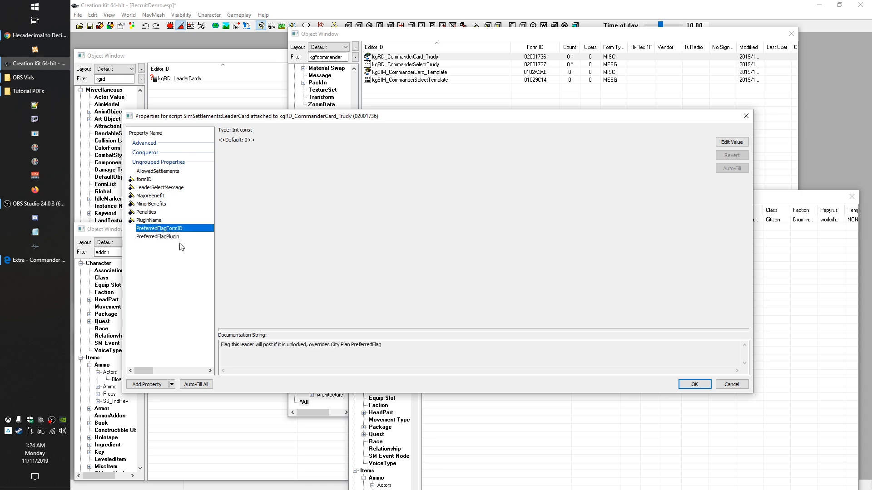
# - Start a new AllowedSettlements entry to inspect its iFormID and sPlugin variables, then cancel it and clear the property's value
pyautogui.click(157, 172)
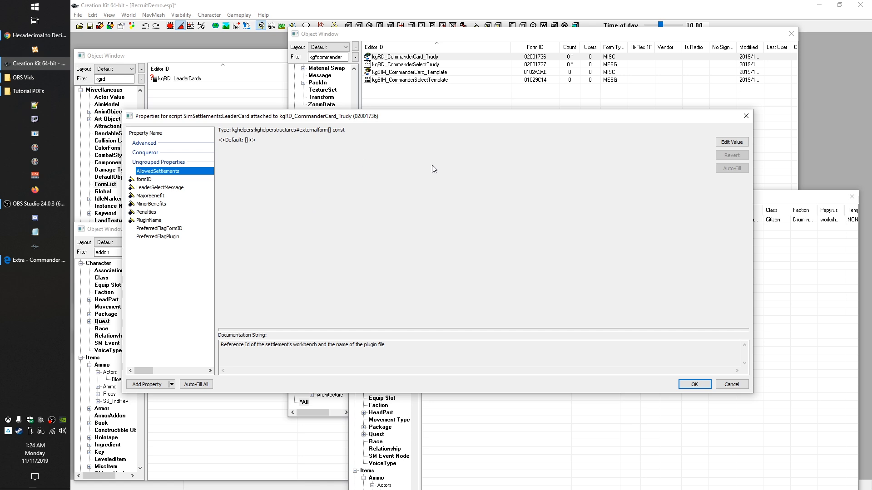
pyautogui.click(731, 142)
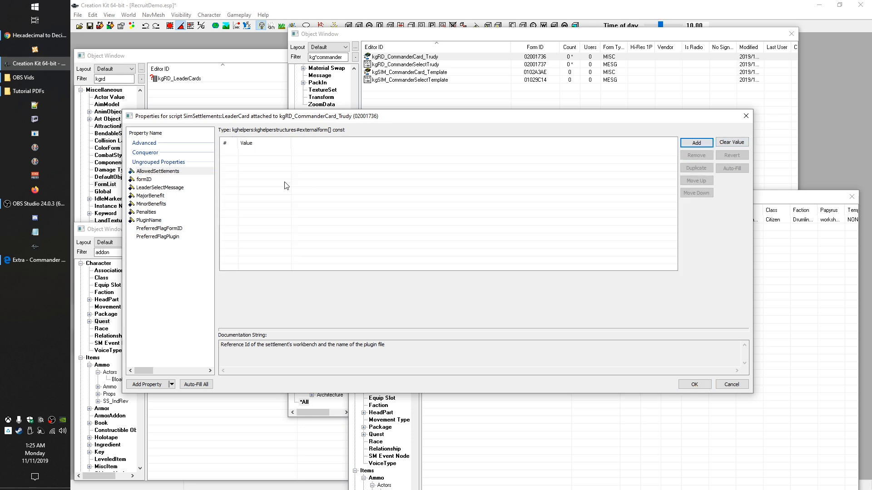
pyautogui.click(696, 143)
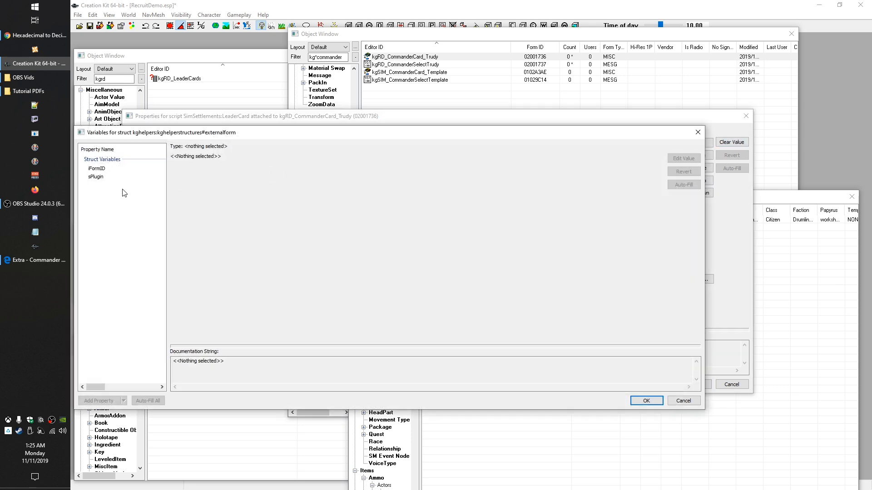
pyautogui.click(103, 177)
pyautogui.click(97, 169)
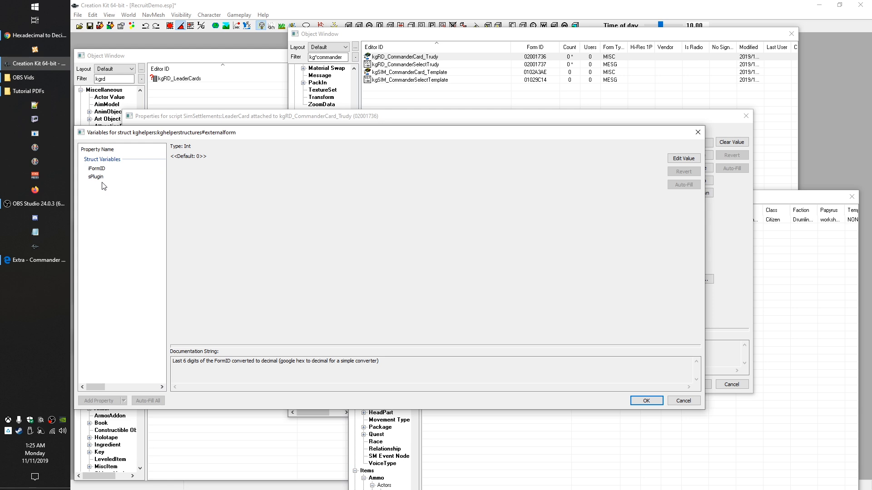
pyautogui.click(692, 405)
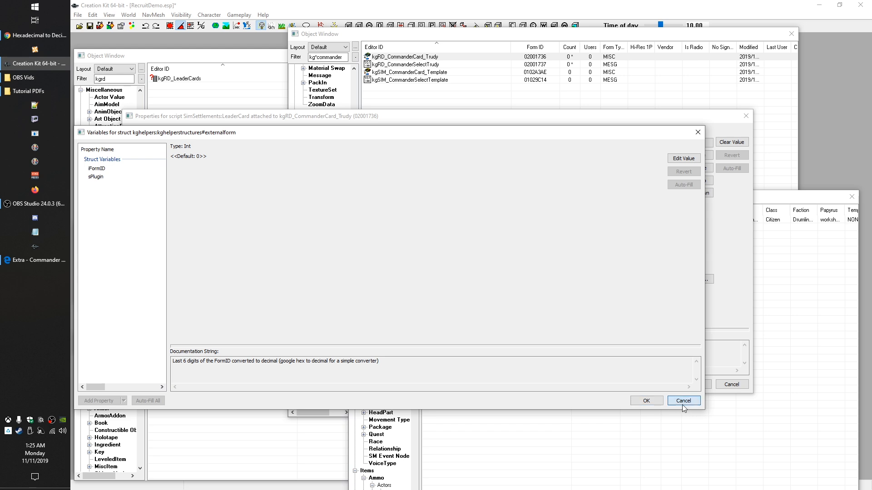
pyautogui.click(738, 144)
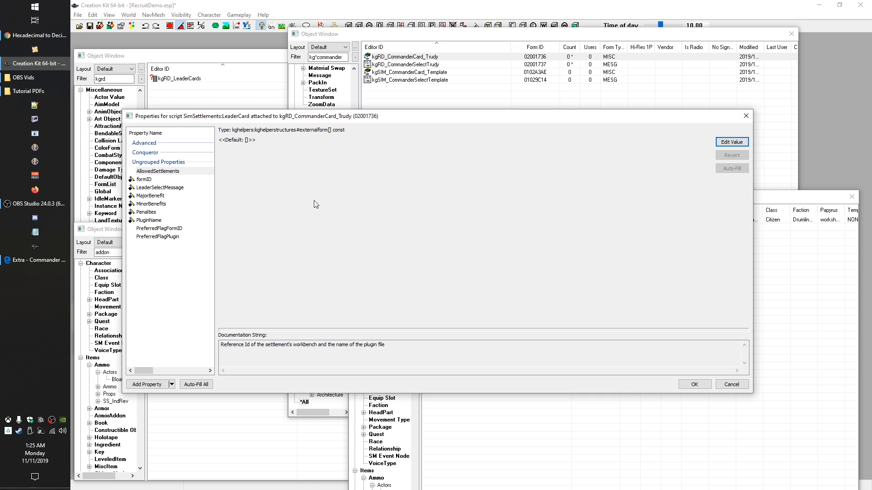
pyautogui.click(47, 37)
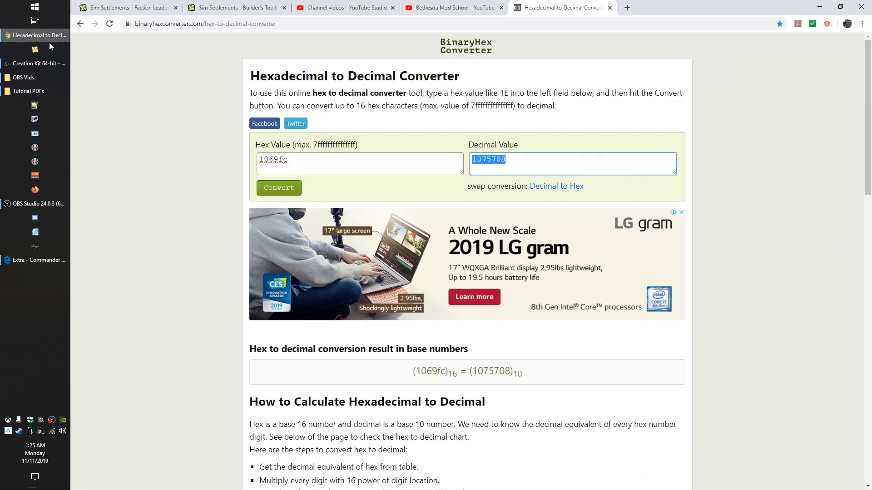
pyautogui.click(42, 39)
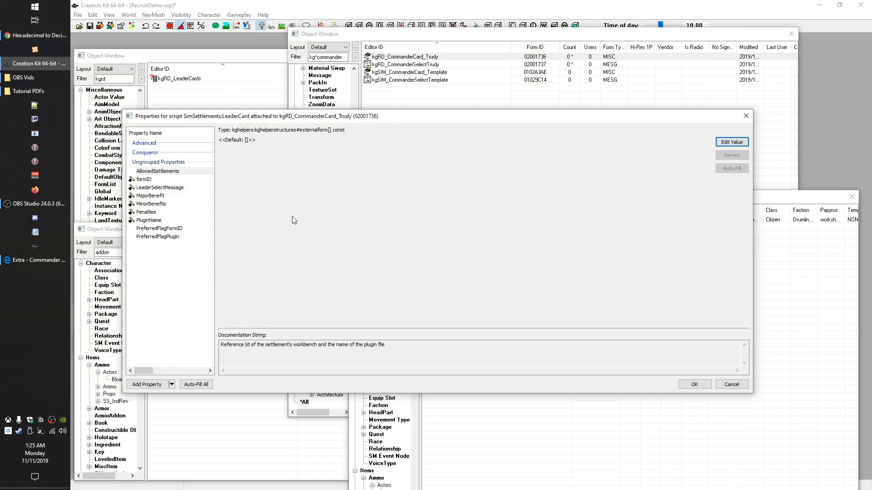
# - Expand the Conqueror property group and examine the bCanNotLeadOutposts and bCanOnlyLeadOutposts properties
pyautogui.click(145, 153)
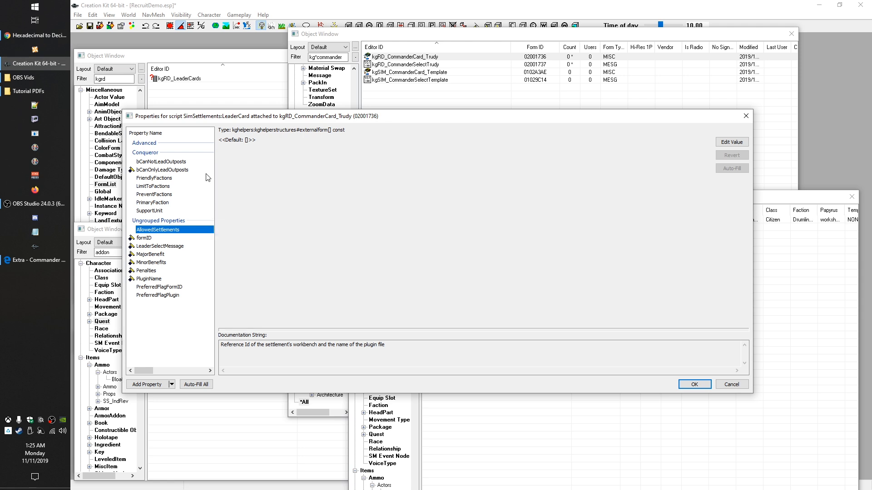
pyautogui.click(162, 162)
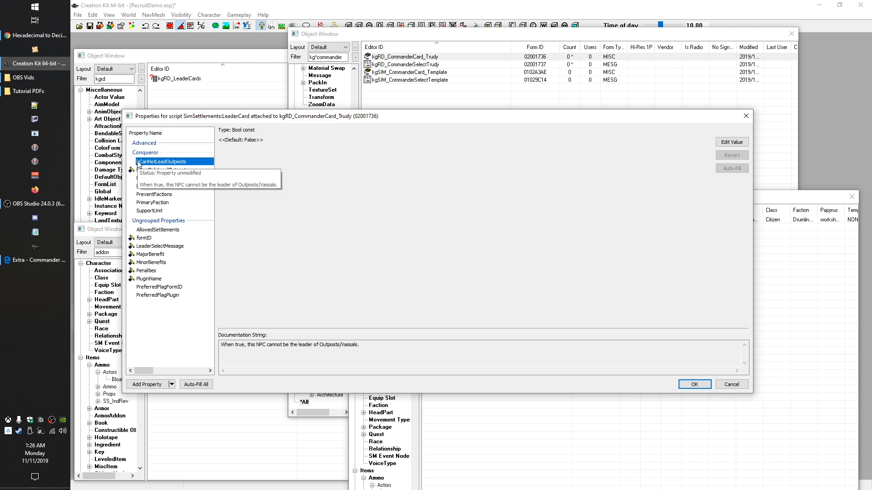
pyautogui.click(150, 170)
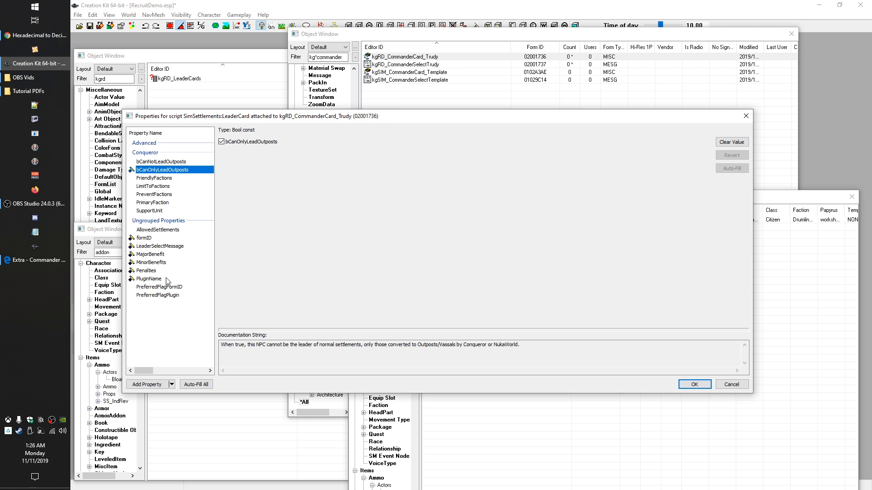
# - Review the MajorBenefit, MinorBenefits and Penalties properties, then return to the bCanOnlyLeadOutposts property
pyautogui.click(151, 255)
pyautogui.click(148, 262)
pyautogui.click(146, 271)
pyautogui.click(151, 262)
pyautogui.click(151, 254)
pyautogui.click(270, 142)
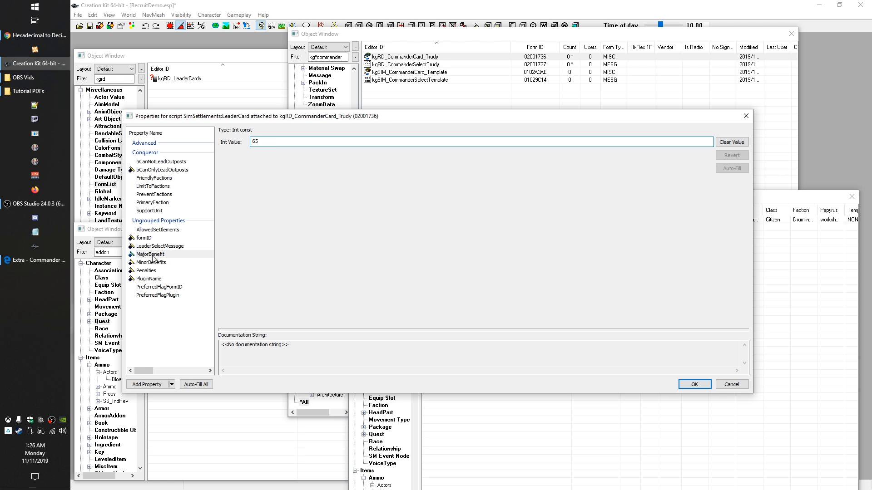
pyautogui.doubleClick(254, 141)
pyautogui.click(276, 141)
pyautogui.doubleClick(281, 141)
pyautogui.click(150, 270)
pyautogui.click(162, 171)
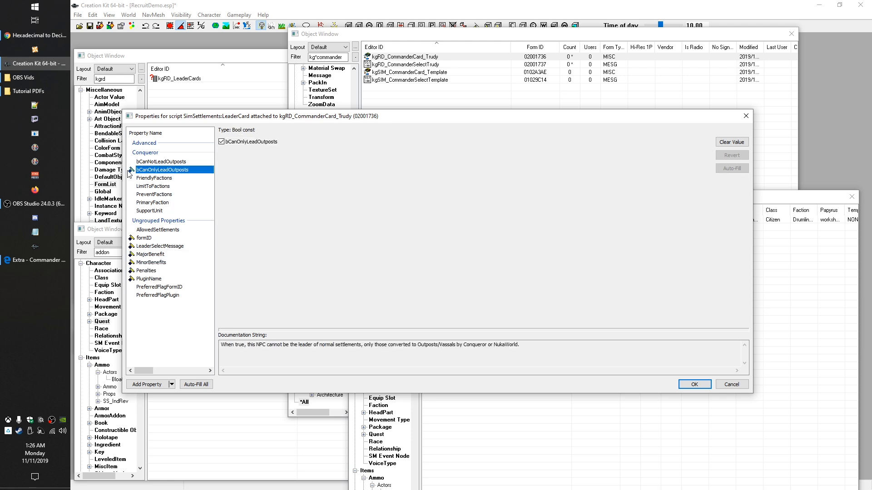
# - Examine the FriendlyFactions, LimitToFactions and PreventFactions properties and their documentation strings
pyautogui.click(158, 178)
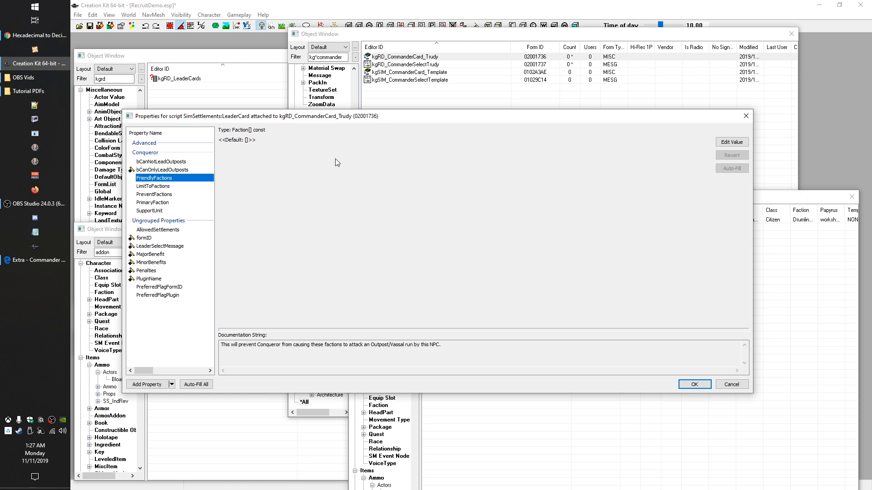
pyautogui.click(156, 186)
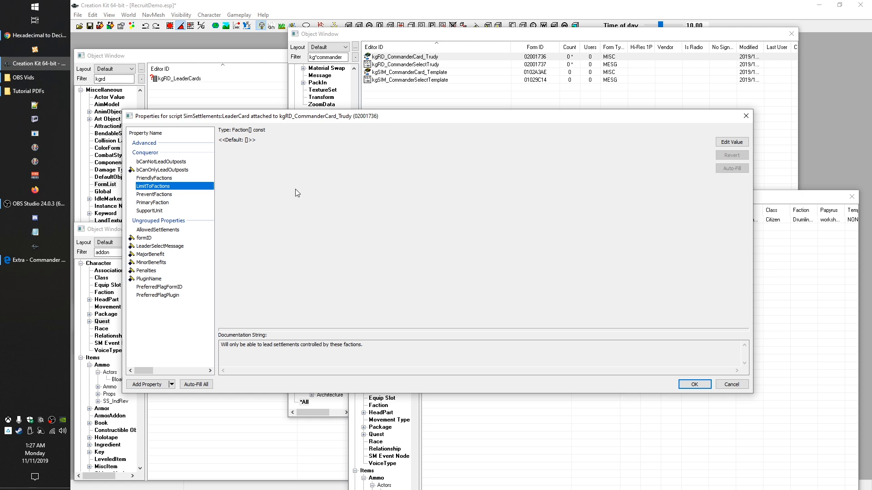
pyautogui.click(159, 195)
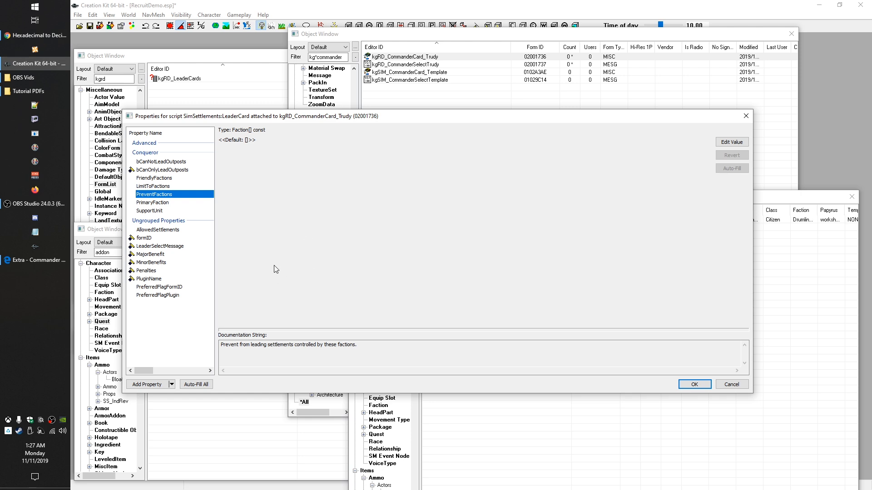
# - Examine the PrimaryFaction property alongside the Faction Reinforcements entry of the Major Traits table in the Commander Cards PDF
pyautogui.click(151, 203)
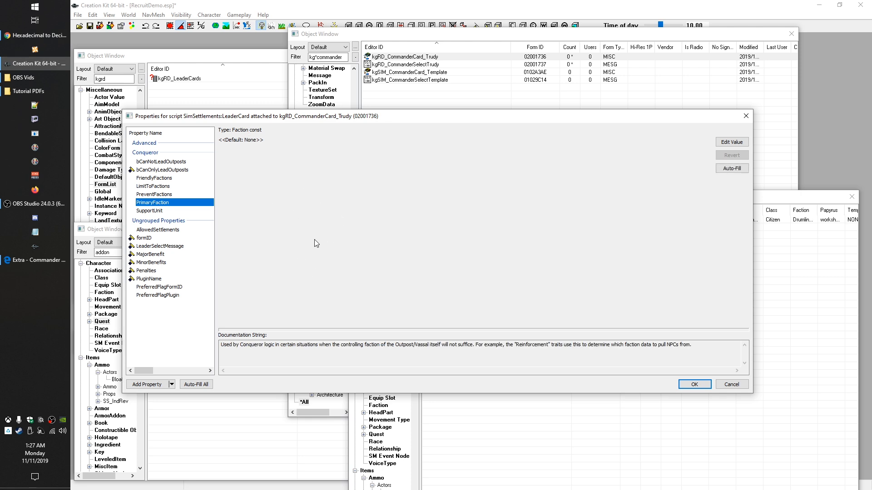
pyautogui.click(23, 262)
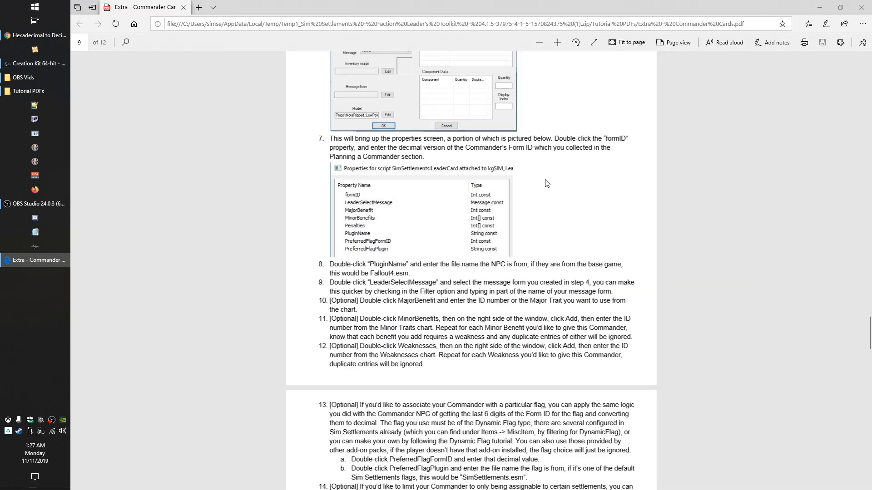
pyautogui.scroll(-10, 555, 279)
pyautogui.scroll(15, 555, 279)
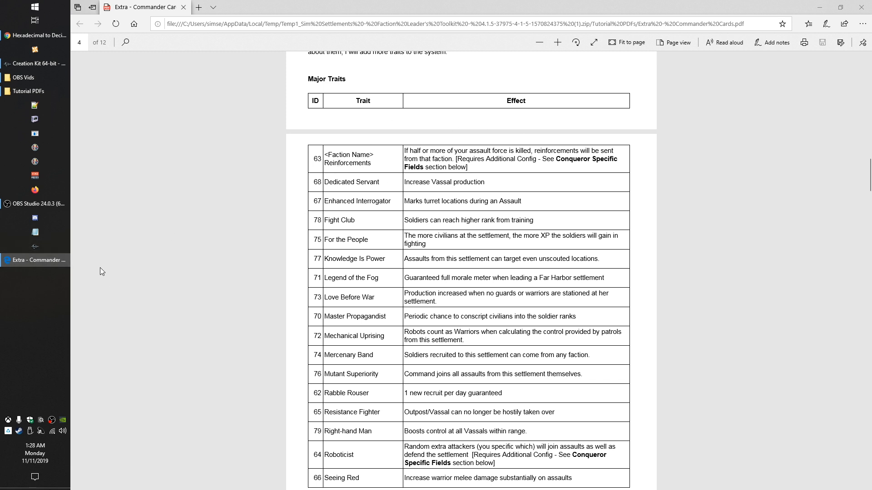
pyautogui.click(57, 67)
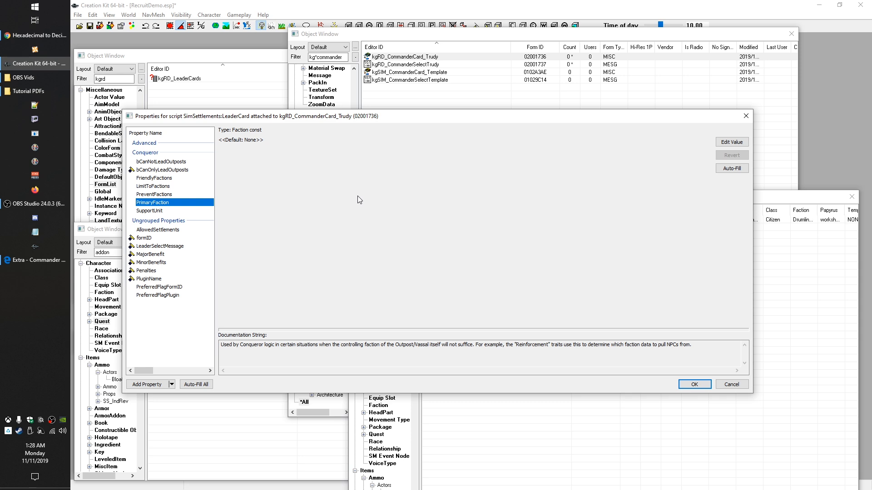
# - Examine the SupportUnit property alongside the Roboticist trait in the Commander Cards PDF's Major Traits table
pyautogui.click(146, 210)
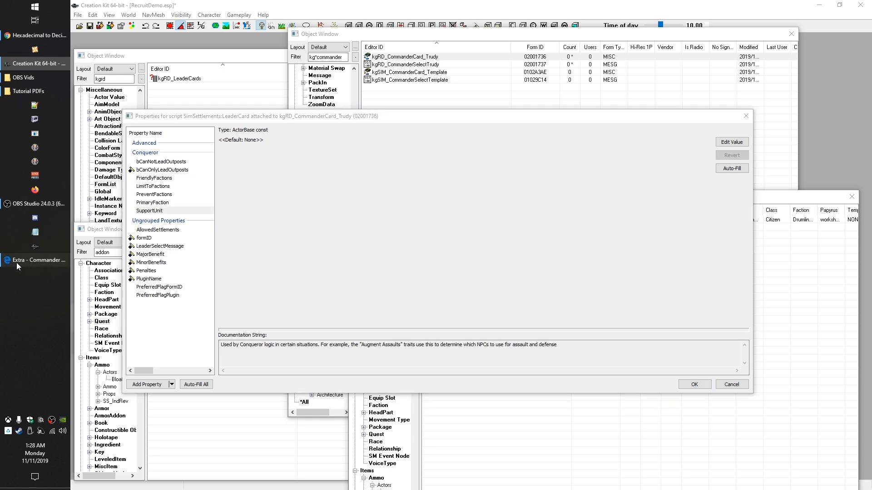
pyautogui.click(18, 261)
pyautogui.scroll(-6, 271, 267)
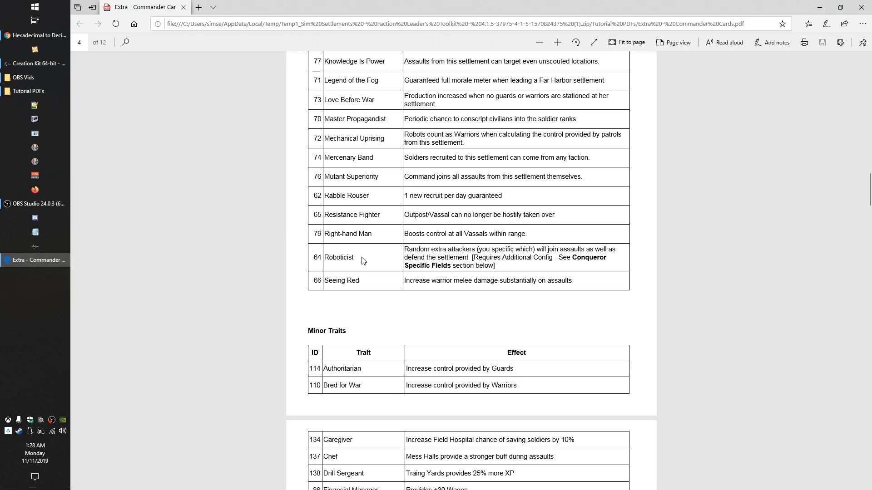
pyautogui.doubleClick(342, 257)
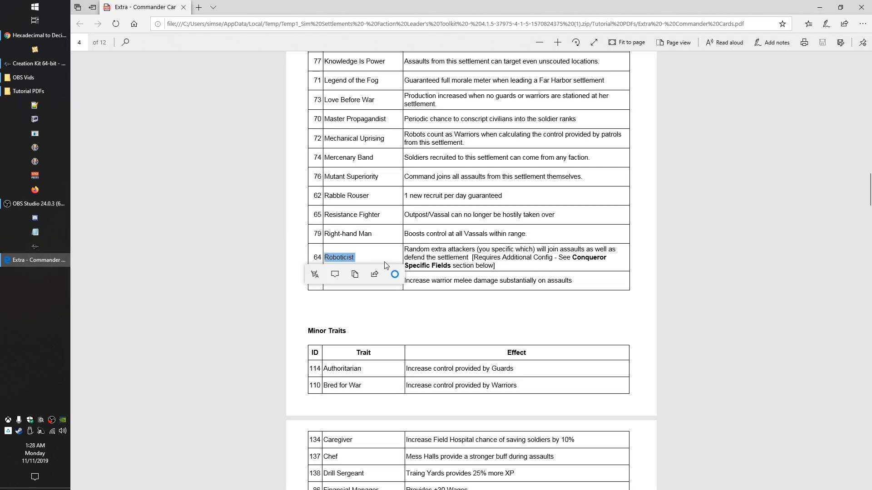
pyautogui.click(345, 255)
pyautogui.doubleClick(345, 256)
pyautogui.click(416, 250)
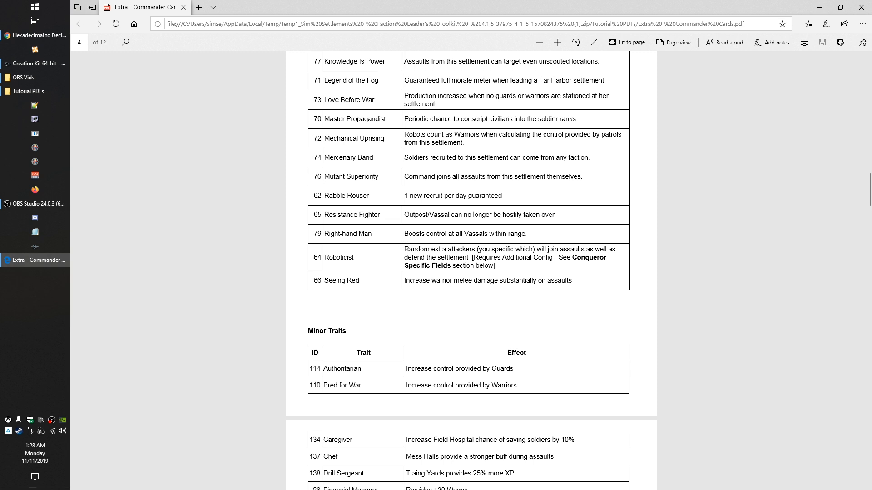
pyautogui.click(56, 260)
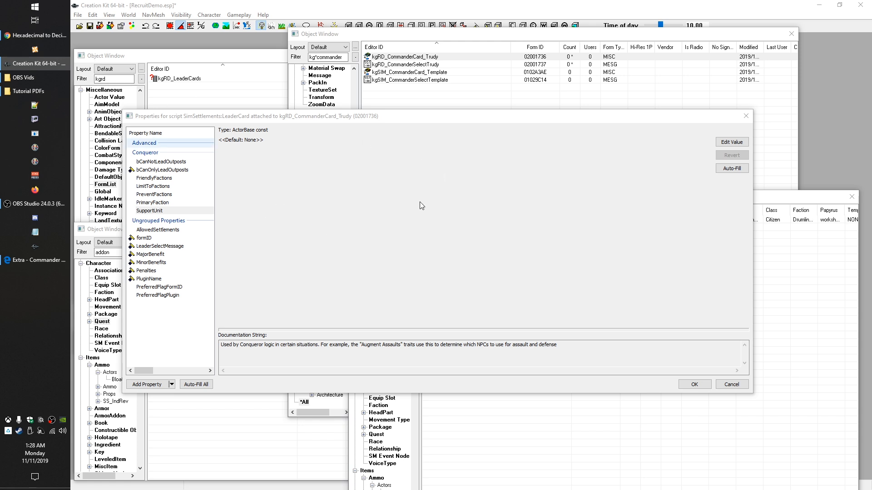
pyautogui.click(40, 264)
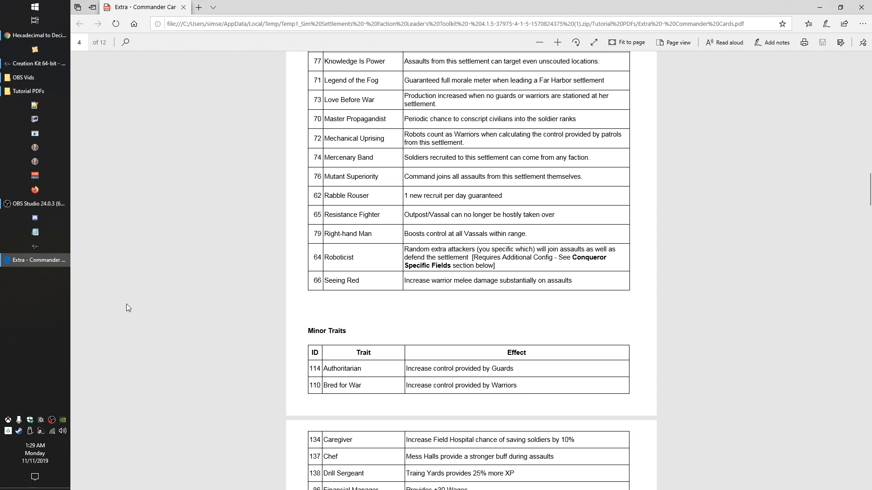
pyautogui.click(11, 266)
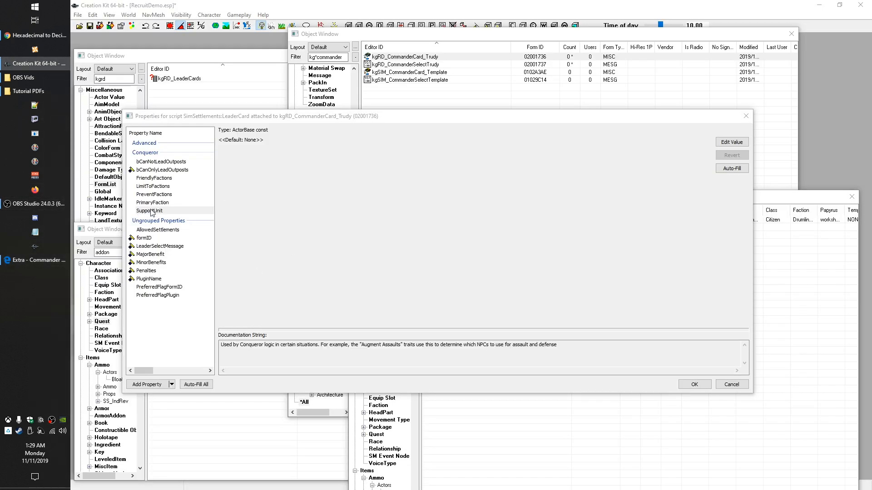
# - Collapse the Conqueror property group, expand the Advanced group and examine the bIgnoreCommandableFlag property
pyautogui.click(146, 154)
pyautogui.click(145, 143)
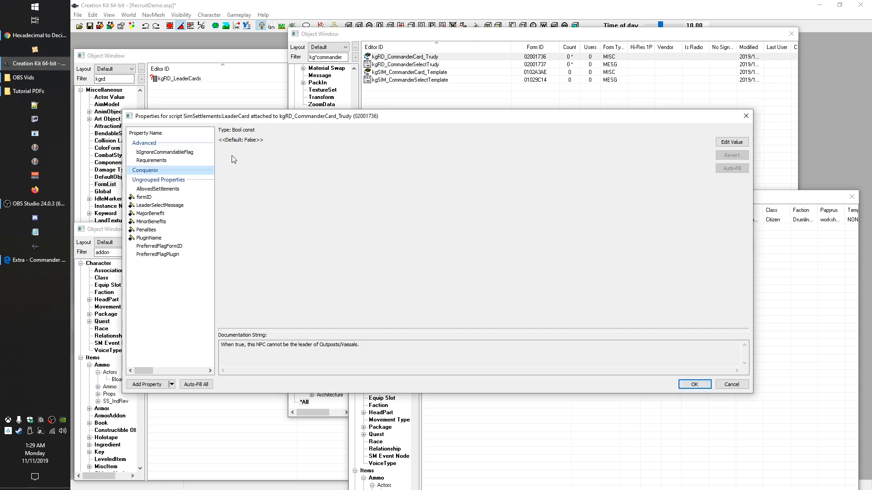
pyautogui.click(182, 153)
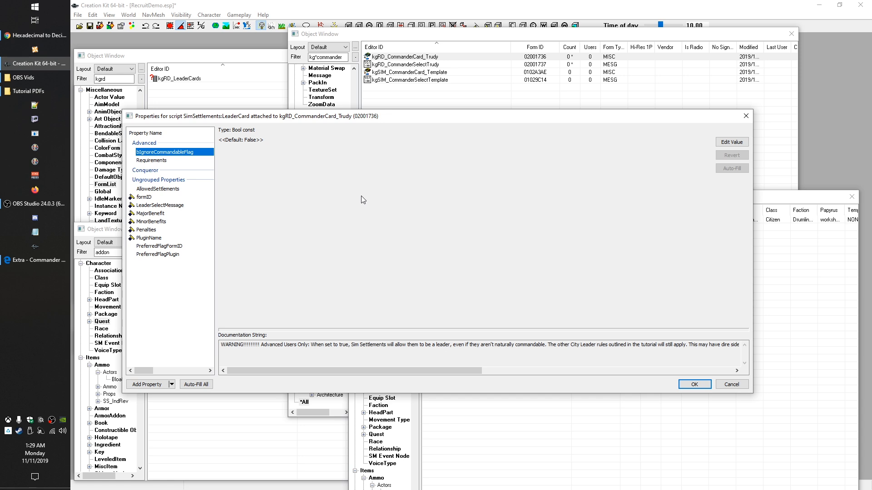
pyautogui.click(786, 297)
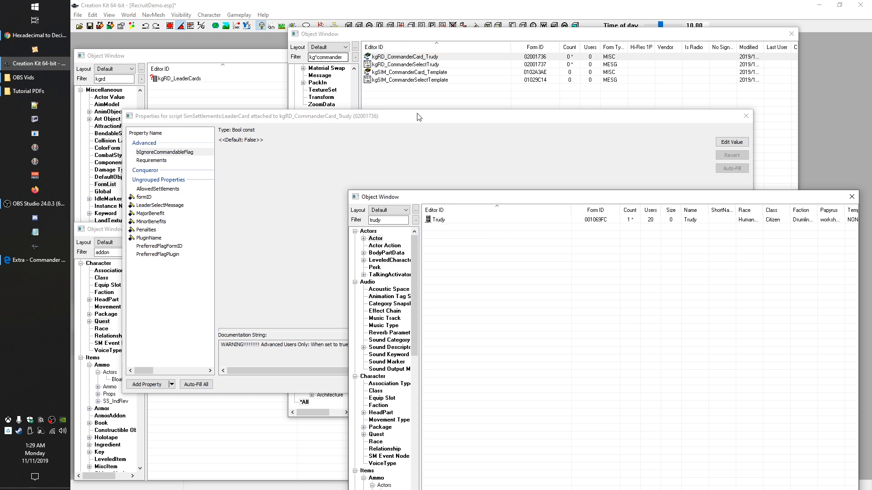
pyautogui.click(302, 206)
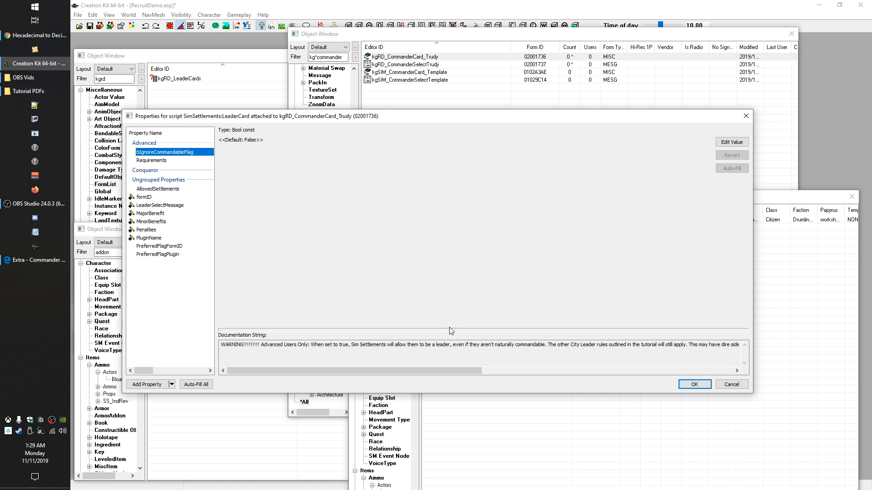
# - Open the Trudy actor record, inspect the bCommandable property of its workshopnpcscript, and close both dialogs
pyautogui.click(562, 456)
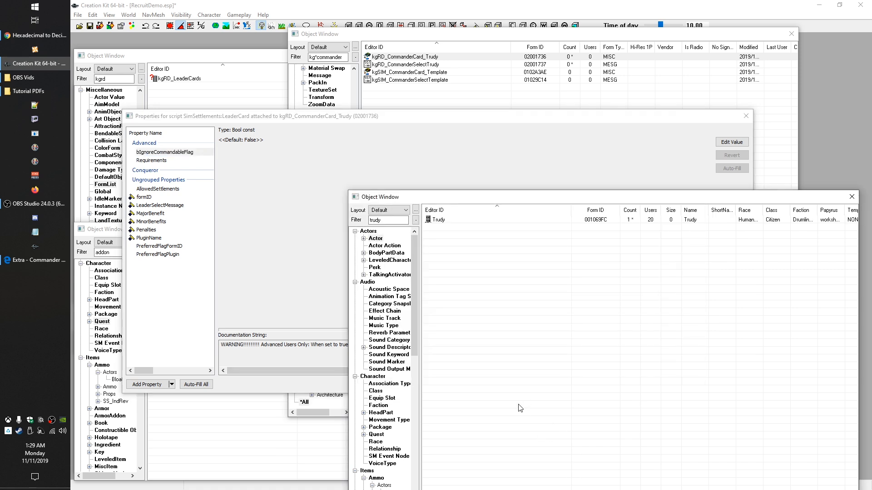
pyautogui.click(441, 219)
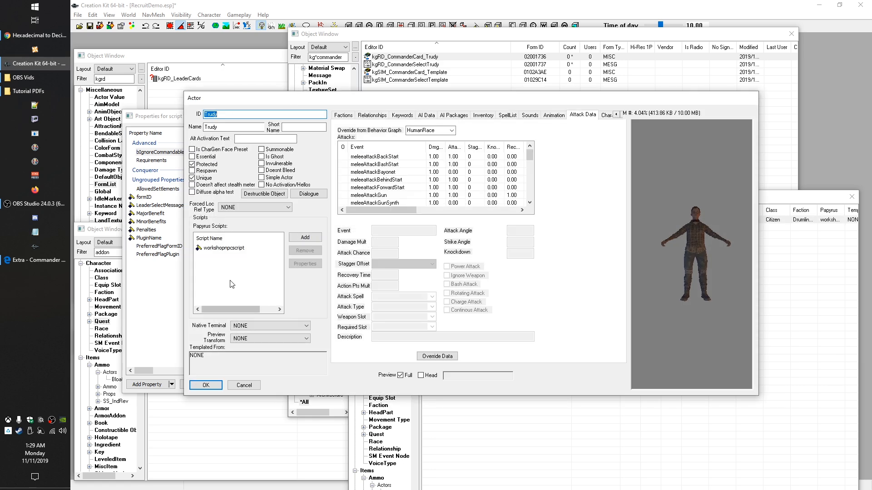
pyautogui.click(223, 248)
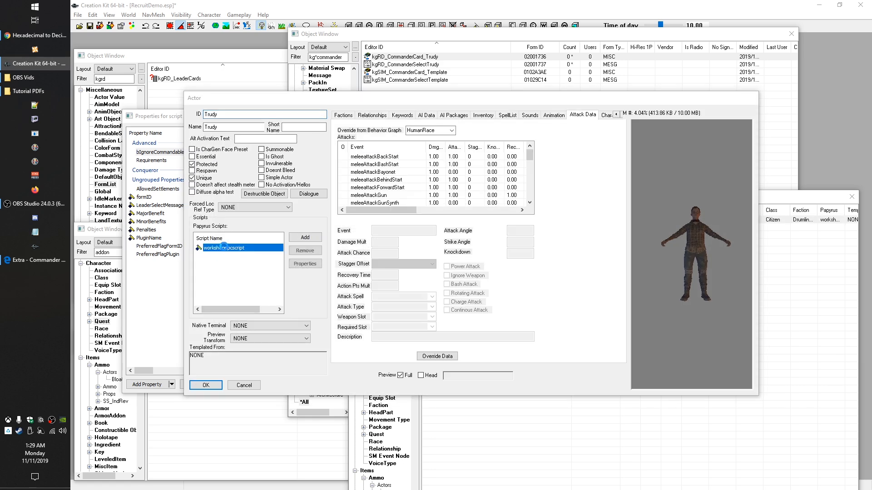
pyautogui.doubleClick(223, 247)
pyautogui.click(108, 237)
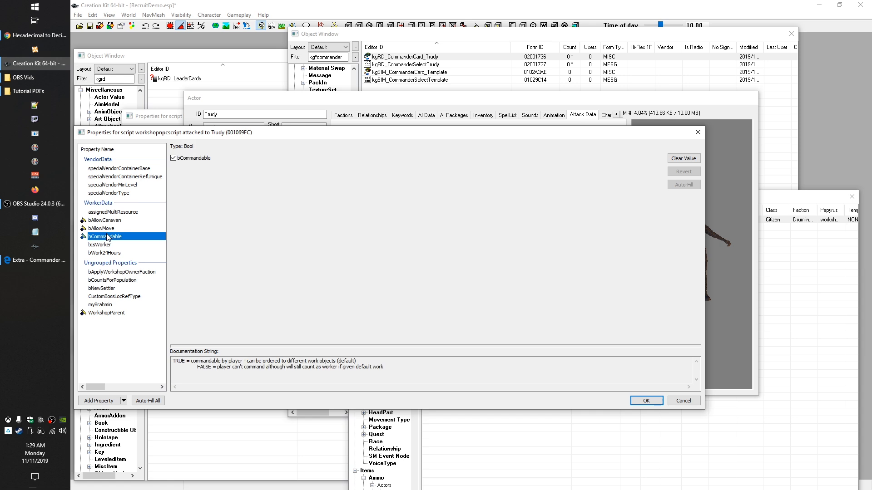
pyautogui.click(646, 401)
pyautogui.click(207, 393)
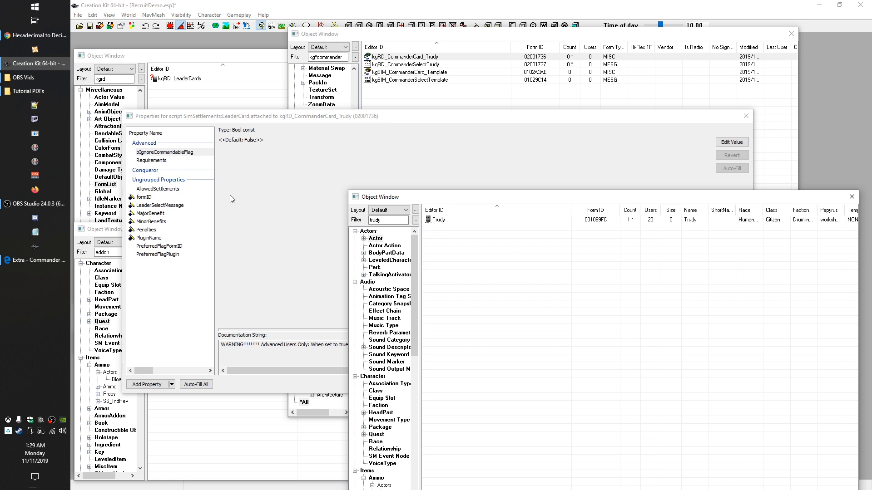
# - Reposition the LeaderCard properties window, reopen the Trudy actor to view its attached scripts, then cancel and return to bIgnoreCommandableFlag
pyautogui.moveTo(258, 119); pyautogui.dragTo(254, 99)
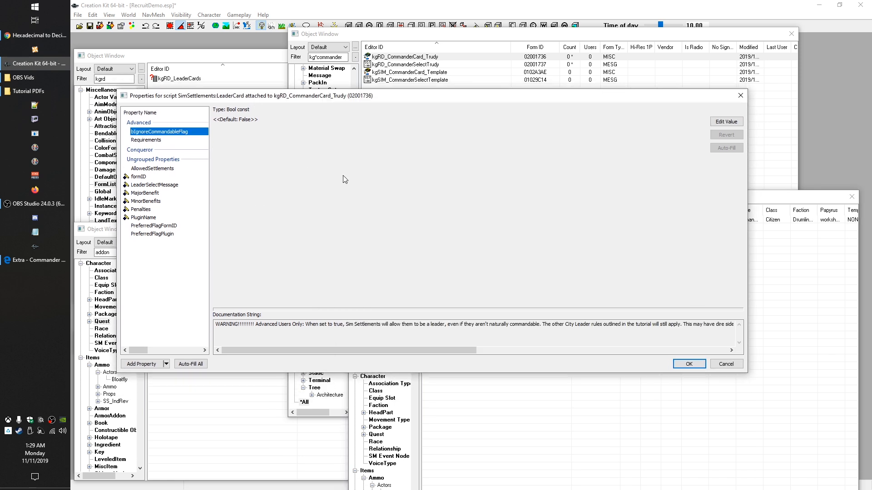
pyautogui.click(541, 389)
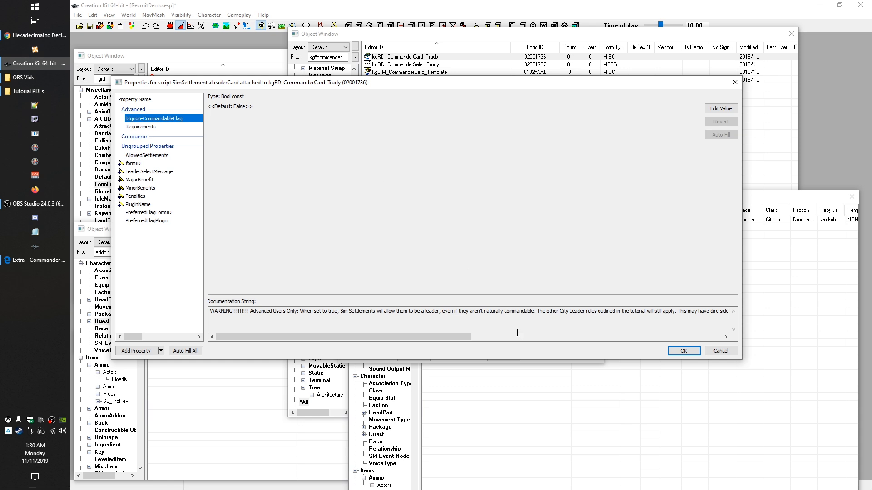
pyautogui.click(462, 288)
pyautogui.click(443, 220)
pyautogui.click(385, 231)
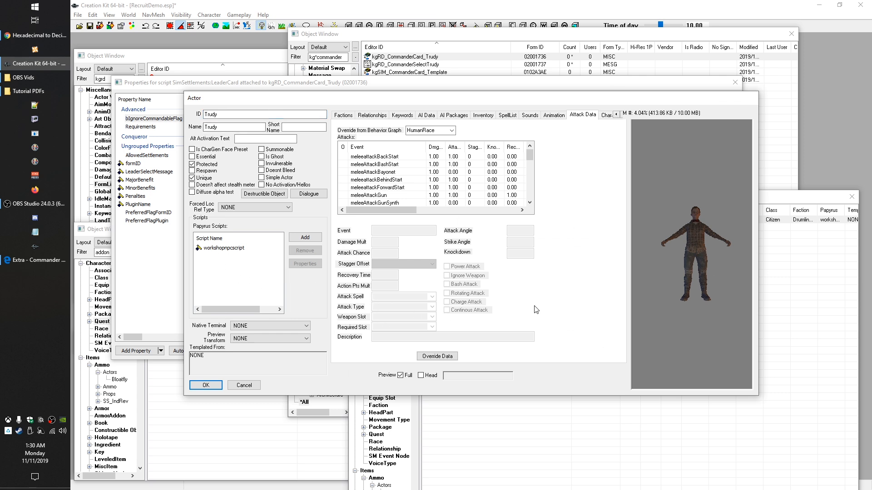
pyautogui.click(224, 249)
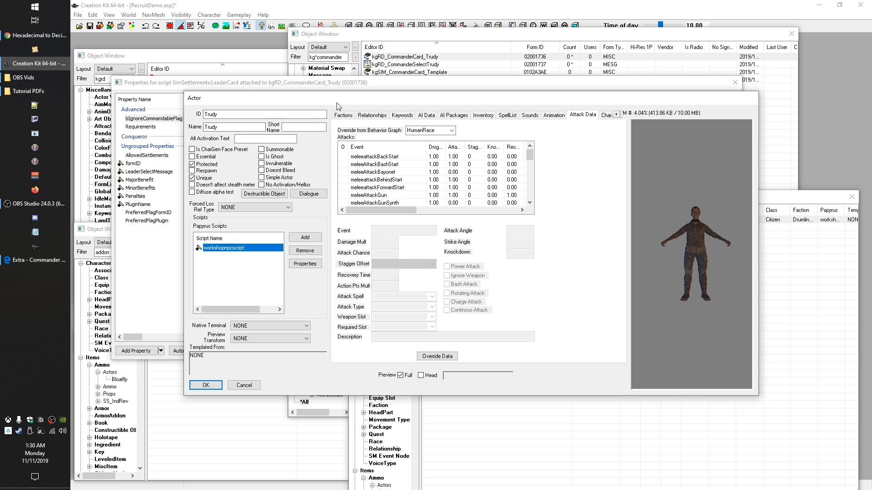
pyautogui.click(251, 388)
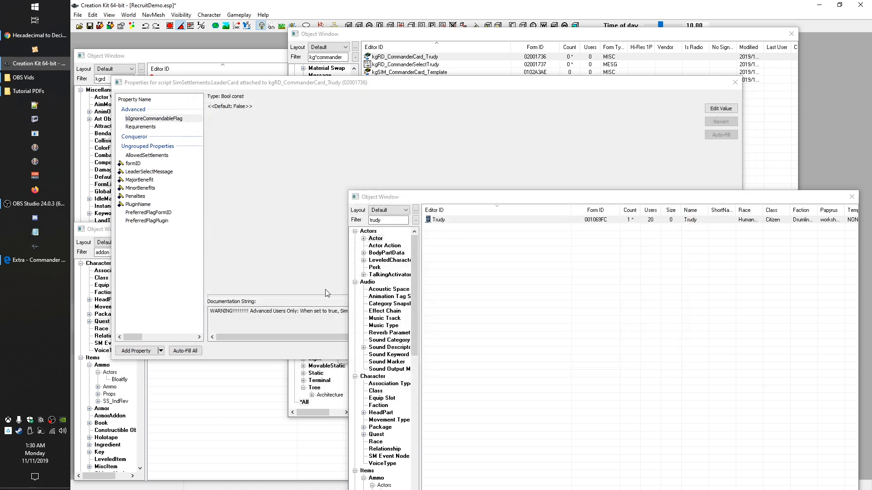
pyautogui.click(299, 216)
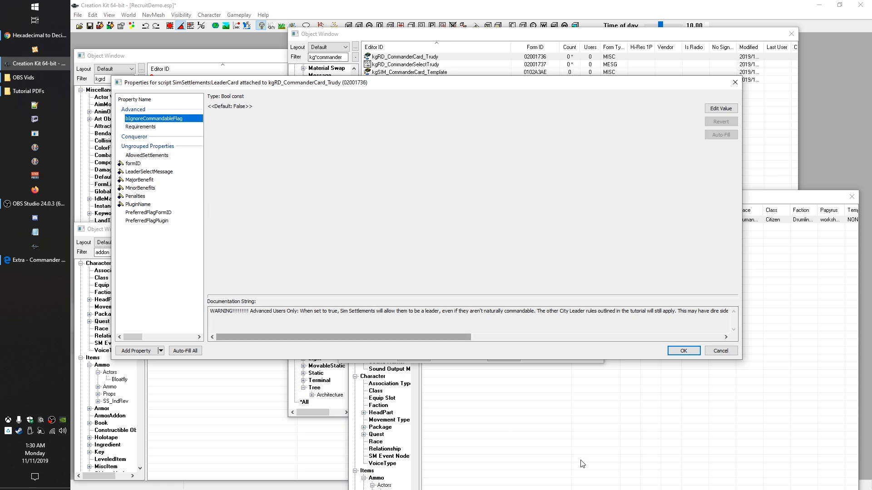
# - Bring up the Trudy actor's workshopnpcscript properties again and compare bCommandable with the card's bIgnoreCommandableFlag
pyautogui.click(502, 407)
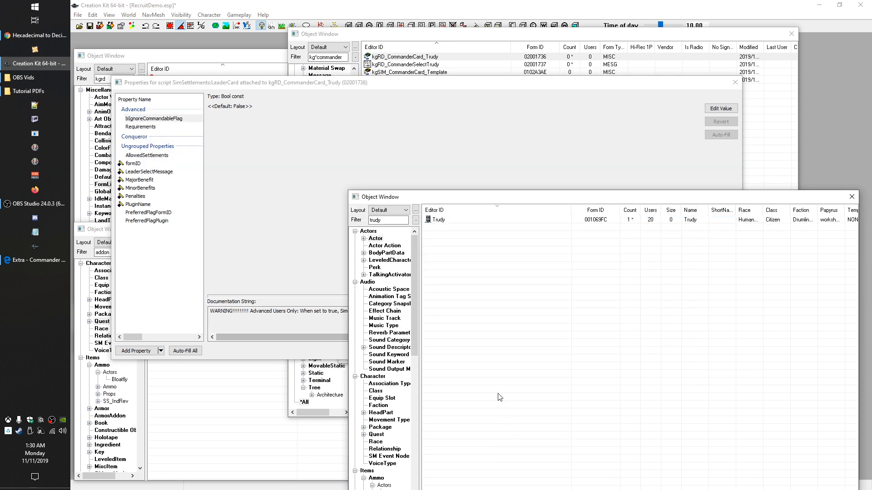
pyautogui.doubleClick(437, 221)
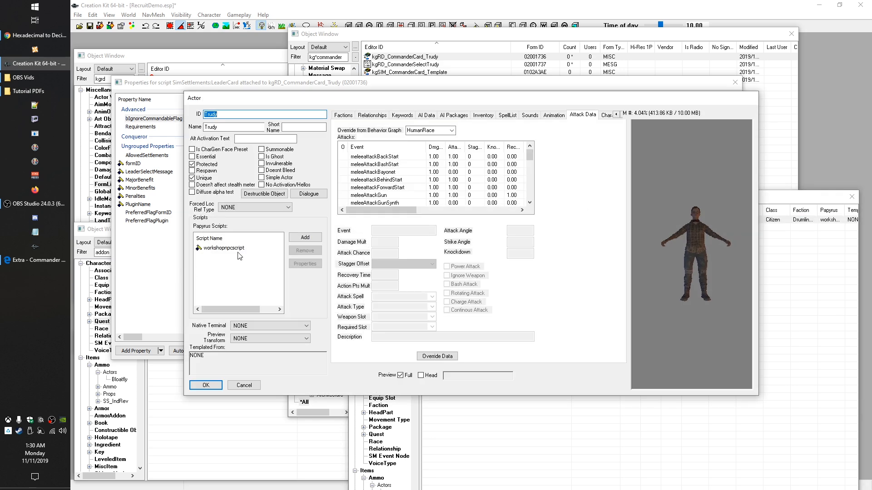
pyautogui.click(212, 247)
pyautogui.doubleClick(212, 248)
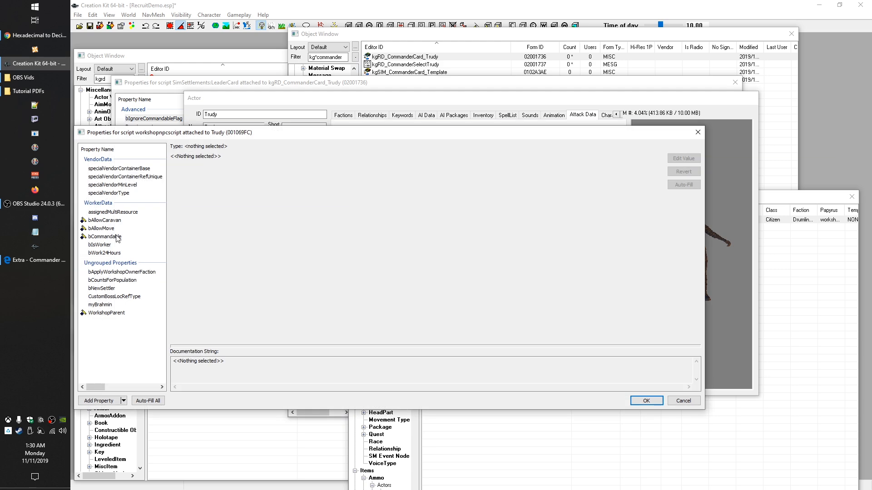
pyautogui.click(105, 236)
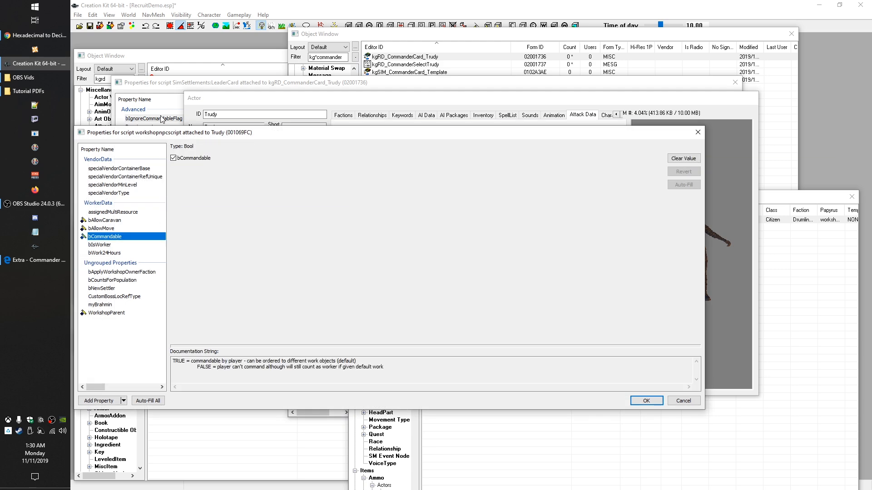
# - Close Trudy's workshopnpcscript properties and actor dialogs, and reposition the LeaderCard properties window
pyautogui.doubleClick(80, 133)
pyautogui.click(254, 386)
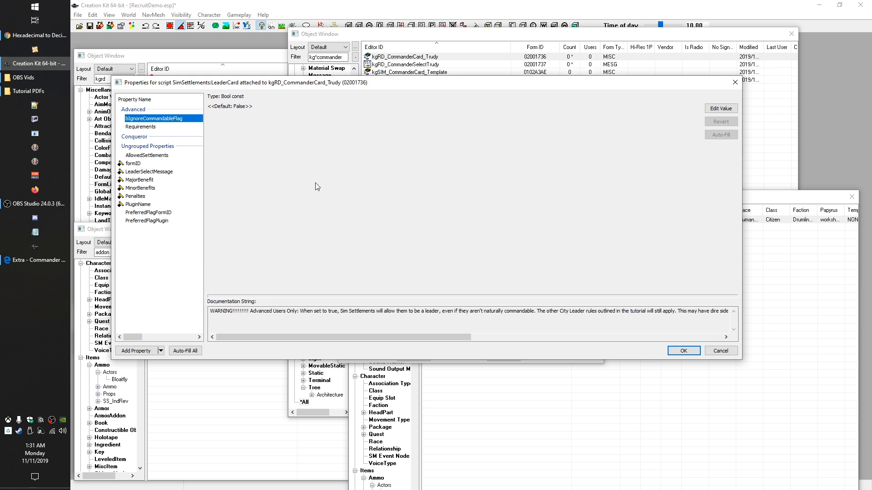
pyautogui.moveTo(239, 82); pyautogui.dragTo(249, 105)
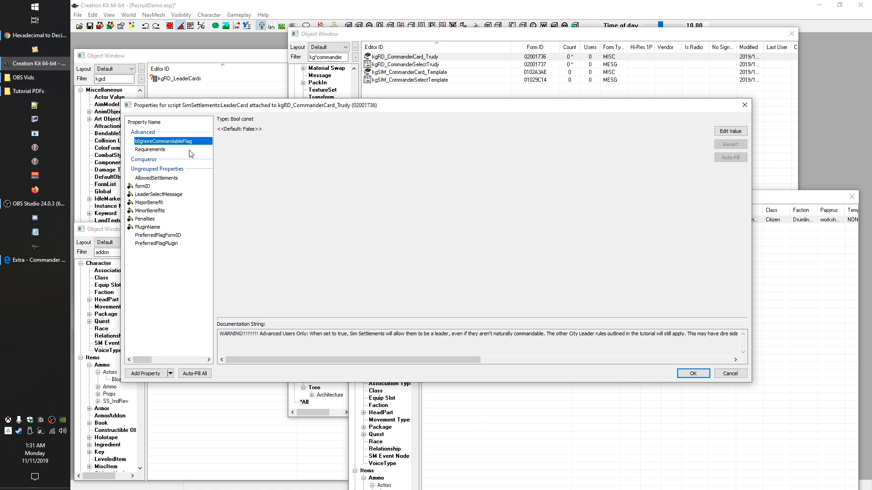
# - Open the Trudy actor record, cancel out of it, and return to the card's bIgnoreCommandableFlag property
pyautogui.click(511, 404)
pyautogui.doubleClick(443, 220)
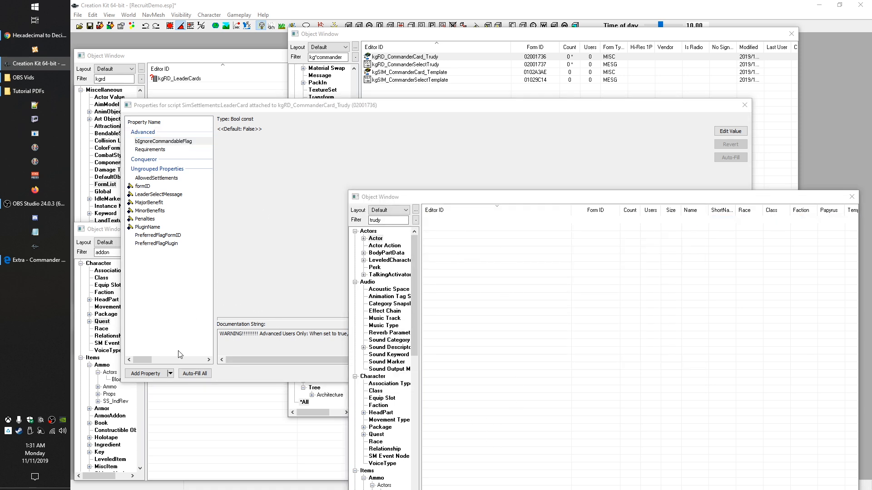
pyautogui.click(243, 385)
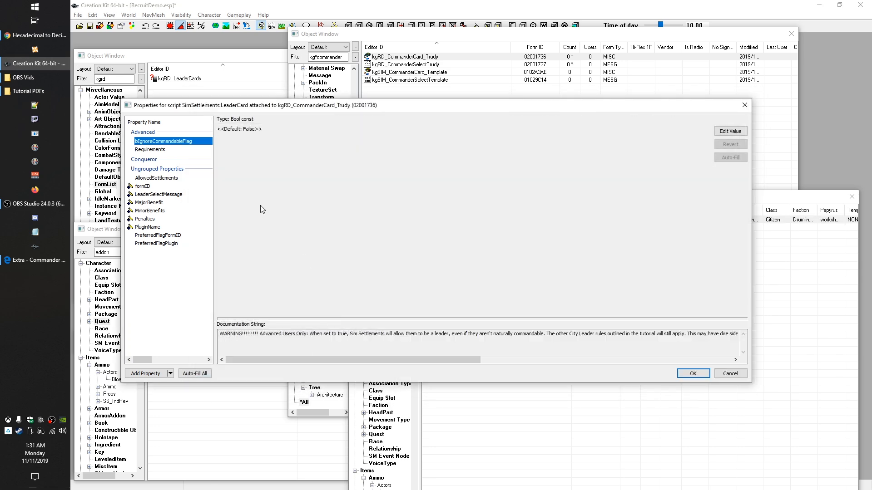
pyautogui.moveTo(163, 142)
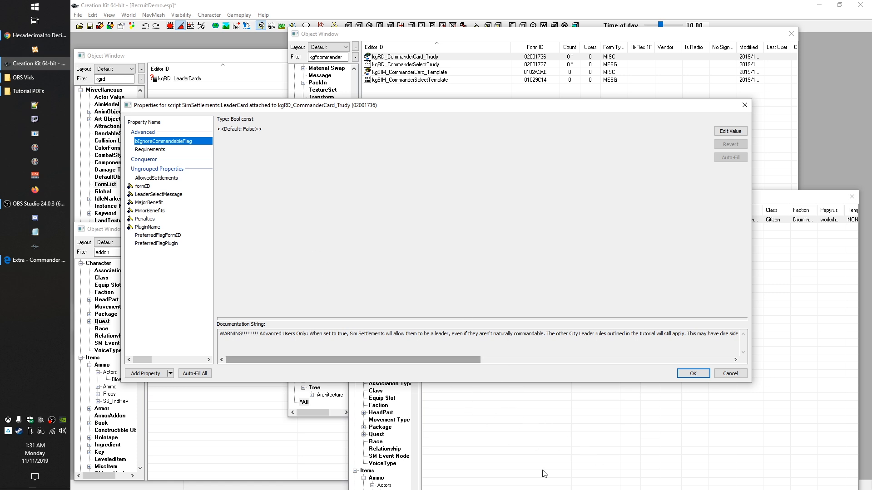
# - Reopen the Trudy actor and bring up the properties of its workshopnpcscript
pyautogui.click(466, 388)
pyautogui.doubleClick(441, 220)
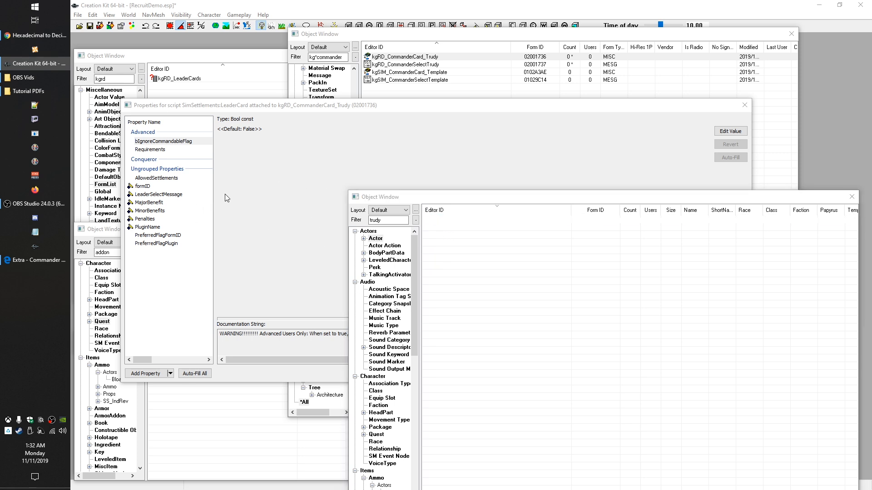
pyautogui.click(219, 248)
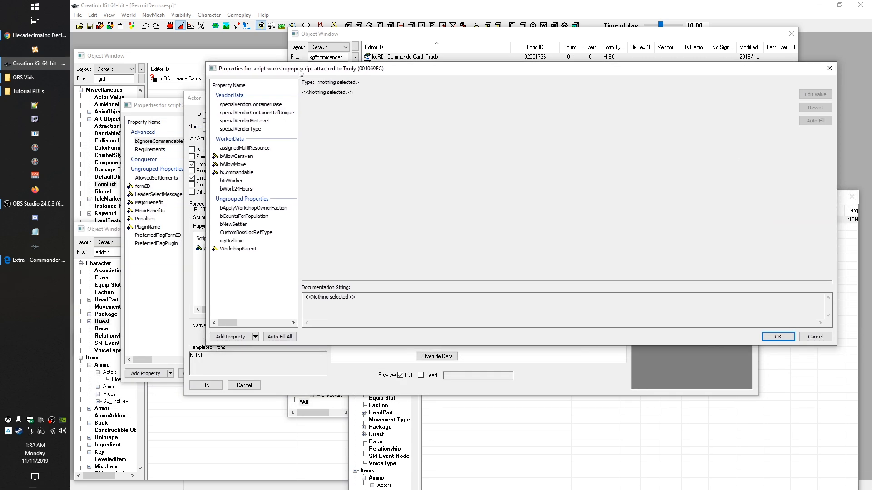
# - Enable bIgnoreCommandableFlag on Trudy's leader card and turn off bCommandable in the actor's workshopnpcscript
pyautogui.click(138, 142)
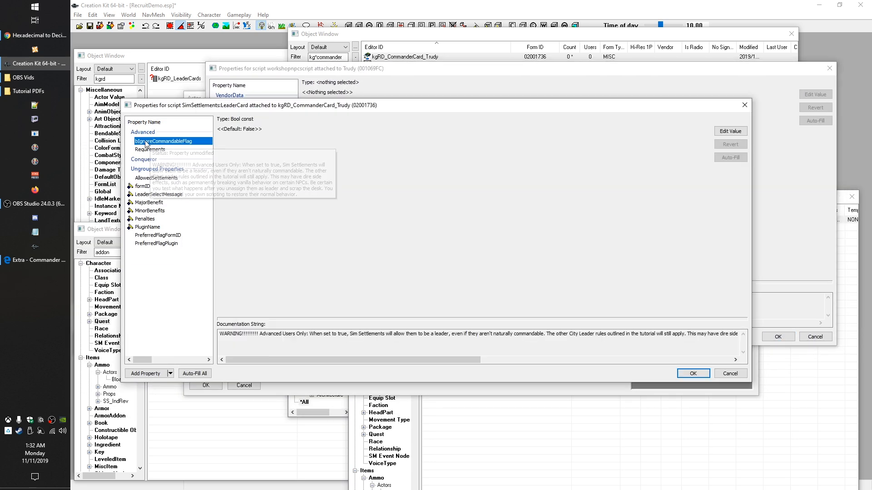
pyautogui.click(257, 131)
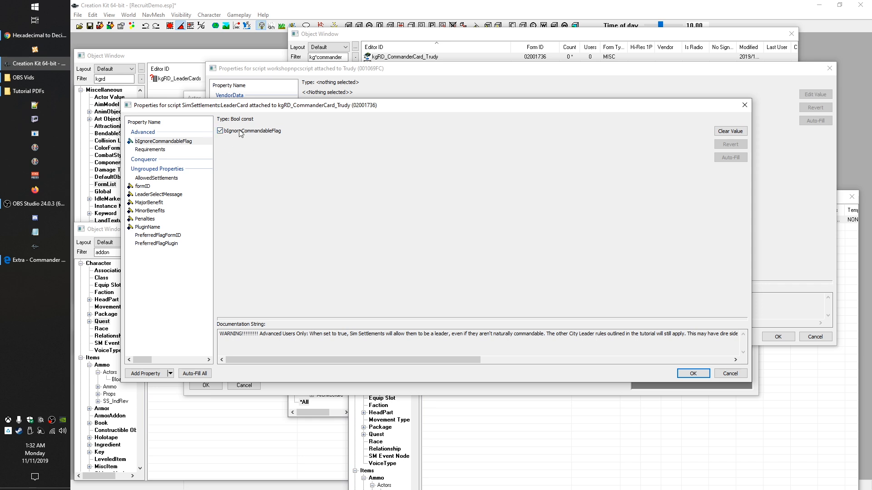
pyautogui.click(420, 81)
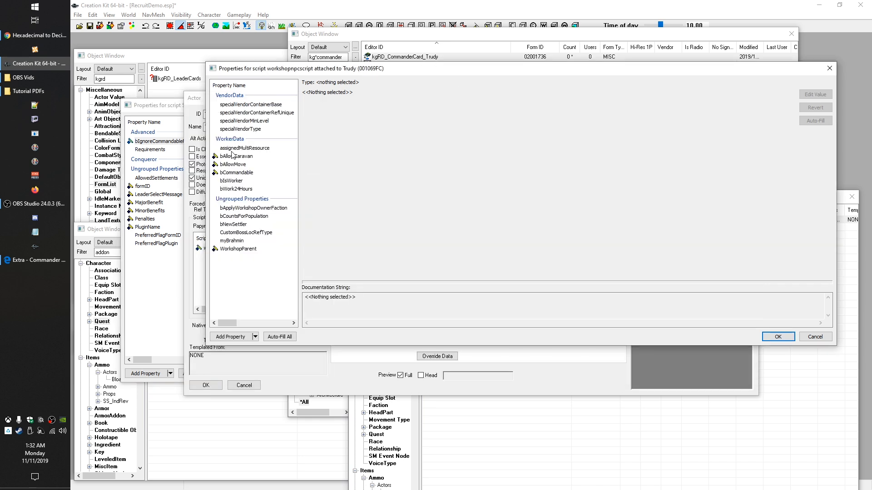
pyautogui.click(230, 174)
pyautogui.click(312, 95)
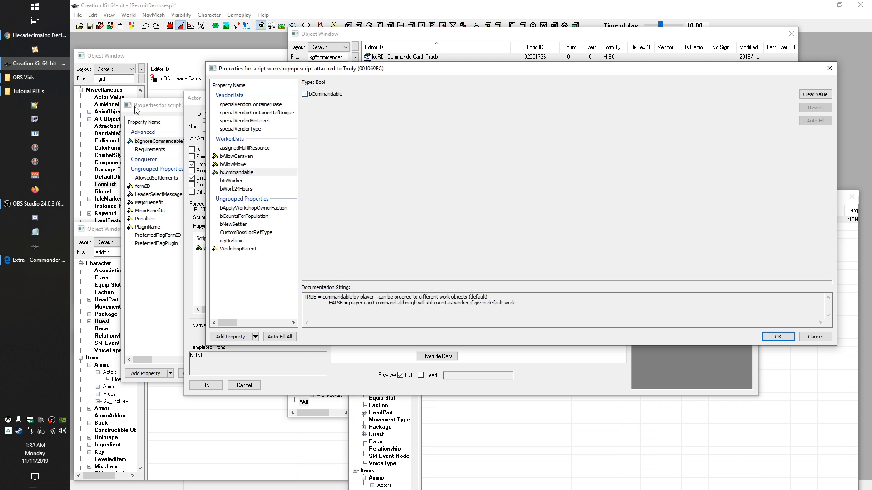
# - Clear the leader card's bIgnoreCommandableFlag value and compare the flag with the actor's bCommandable property
pyautogui.click(153, 105)
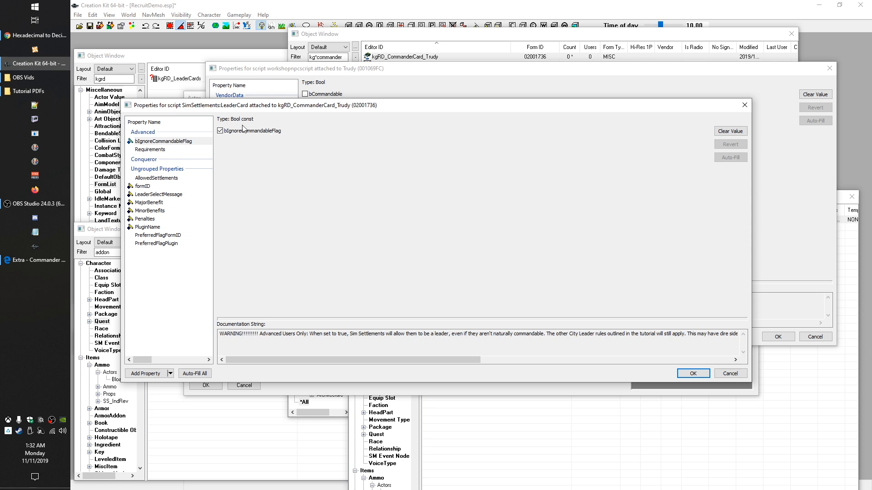
pyautogui.click(730, 131)
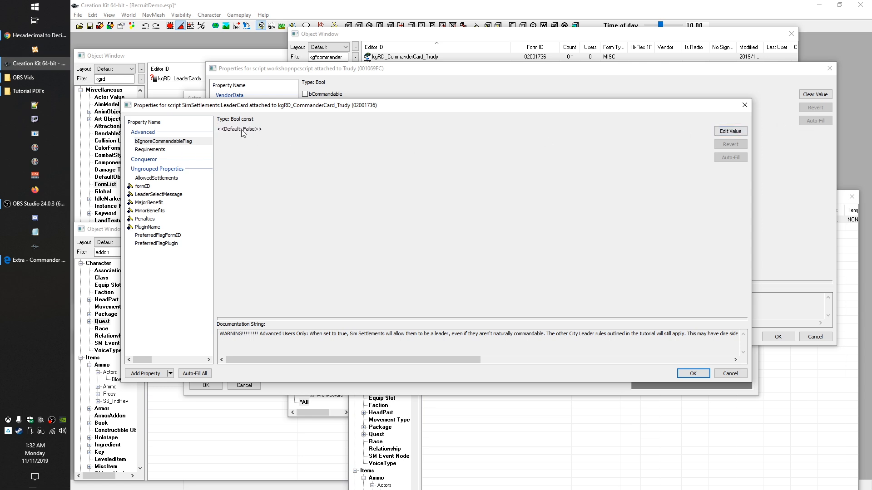
pyautogui.click(356, 81)
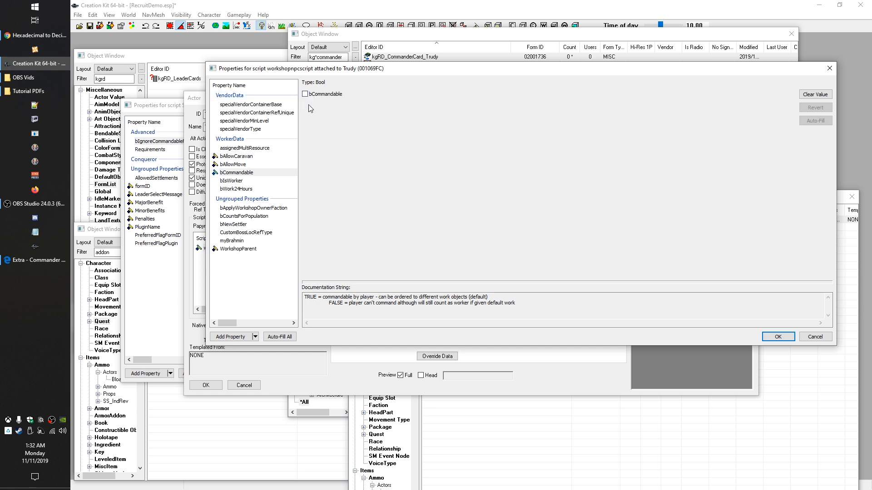
pyautogui.click(150, 107)
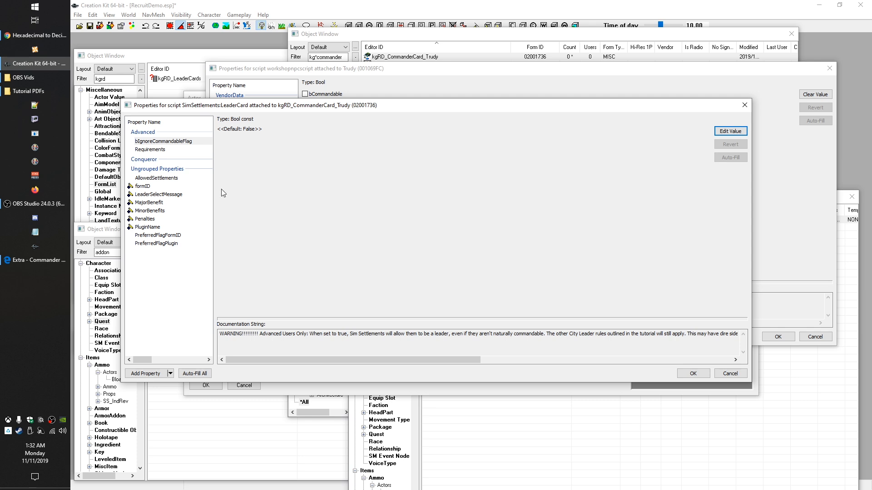
pyautogui.click(378, 69)
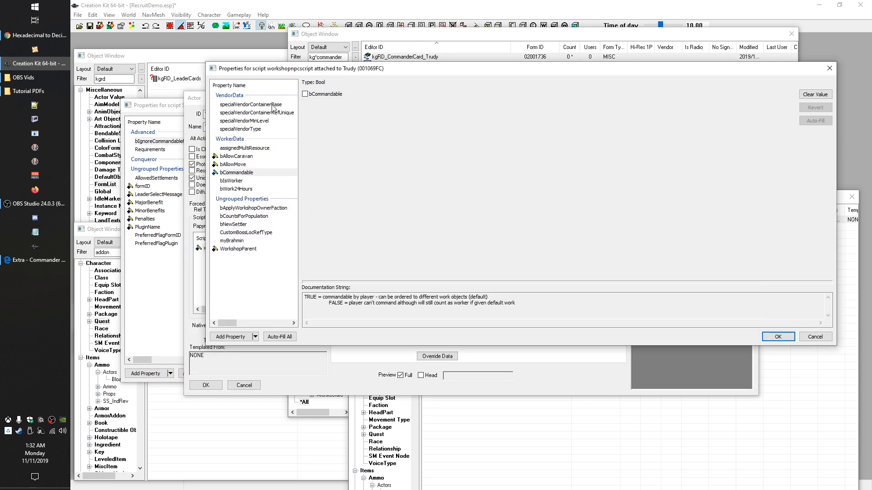
# - Turn bCommandable back on for Trudy and accept the script properties and actor dialogs
pyautogui.click(305, 94)
pyautogui.click(787, 339)
pyautogui.click(779, 337)
pyautogui.click(208, 386)
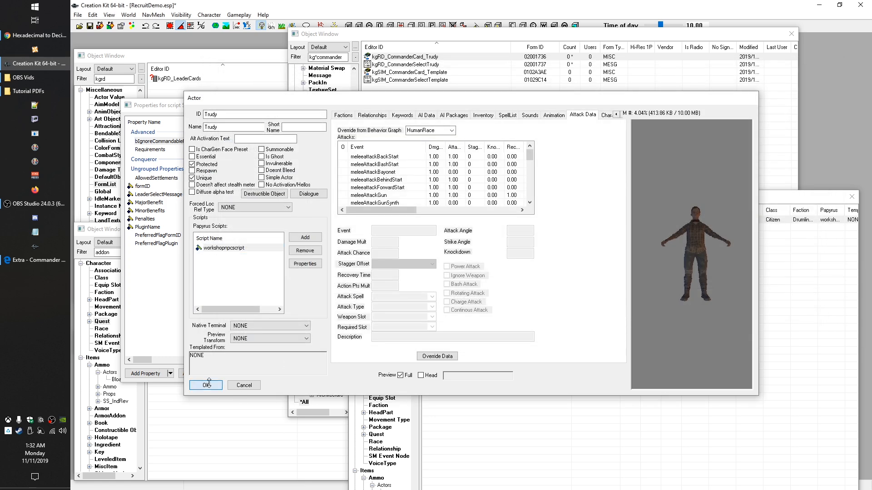
# - Toggle bIgnoreCommandableFlag on the leader card and clear its value to restore the default
pyautogui.click(150, 141)
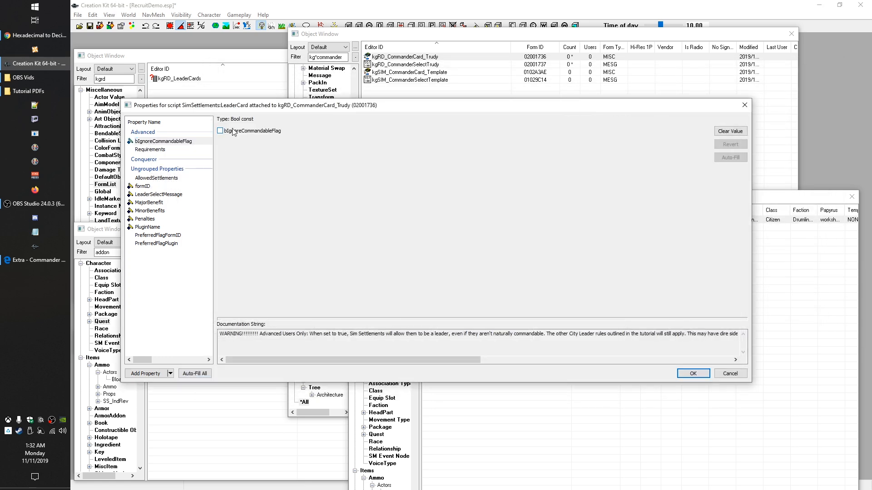
pyautogui.click(235, 134)
pyautogui.click(730, 131)
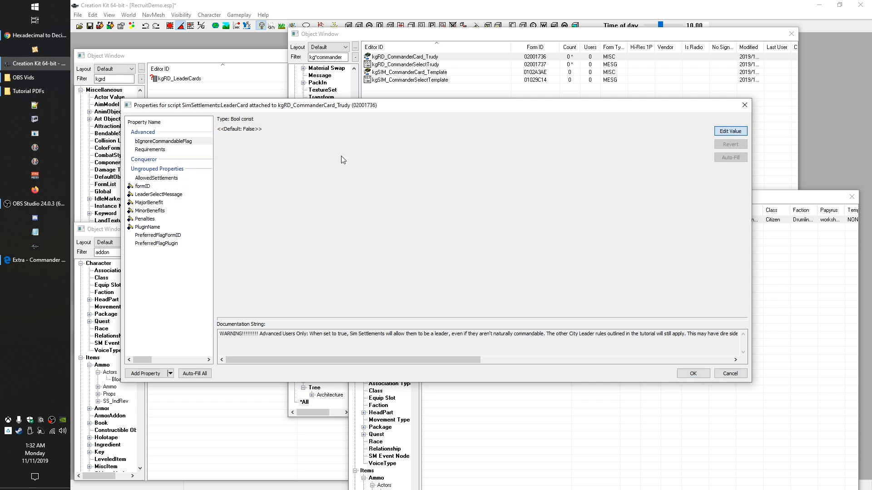
# - Add an entry to the leader card's Requirements array and reposition its struct variables window
pyautogui.click(147, 150)
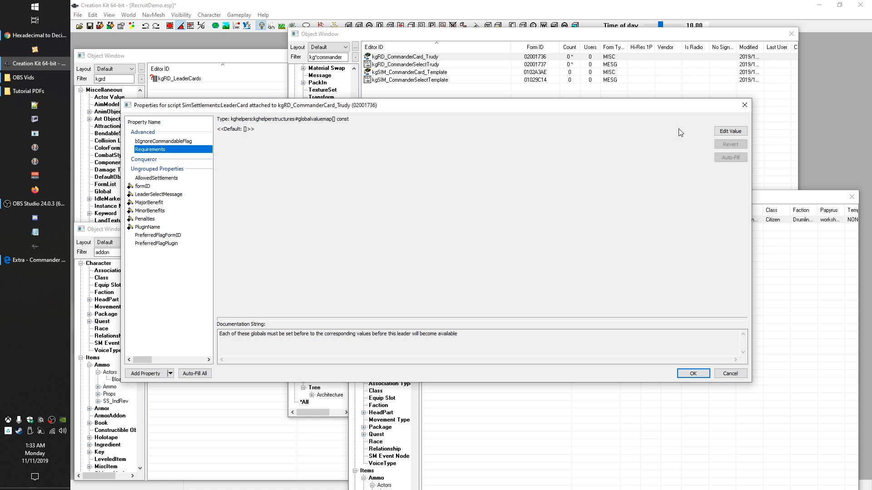
pyautogui.click(725, 132)
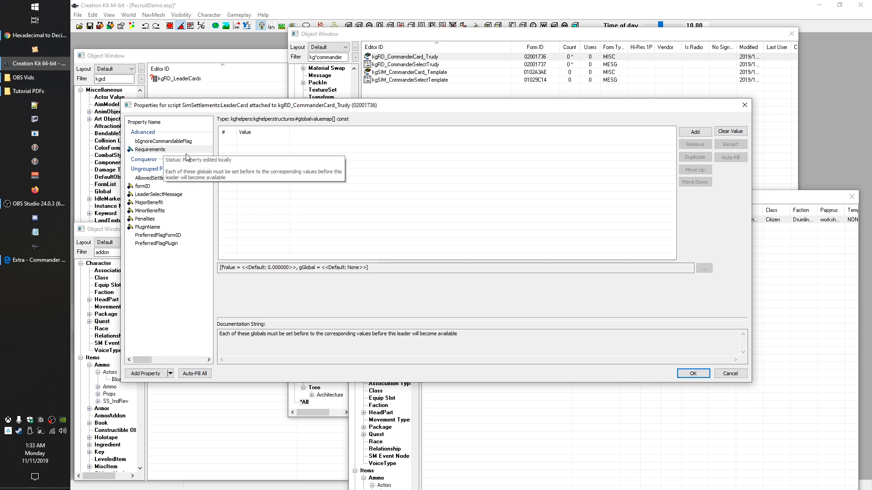
pyautogui.click(694, 132)
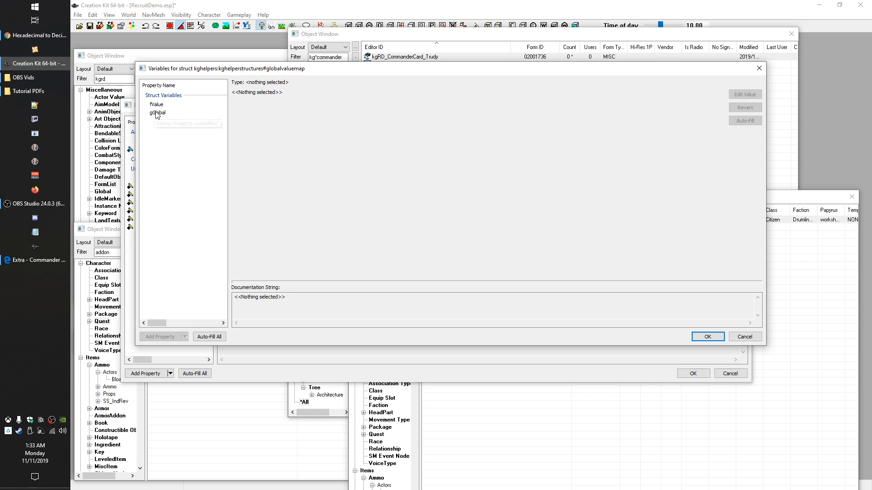
pyautogui.moveTo(268, 72); pyautogui.dragTo(360, 93)
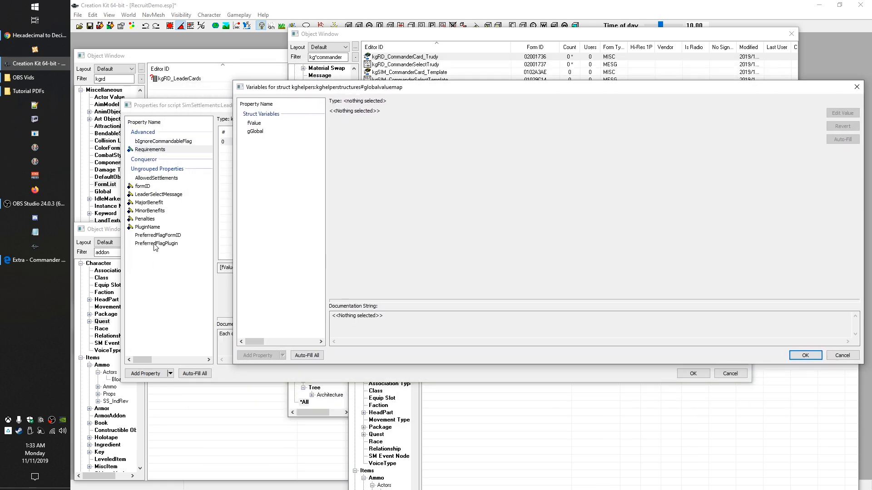
pyautogui.click(532, 437)
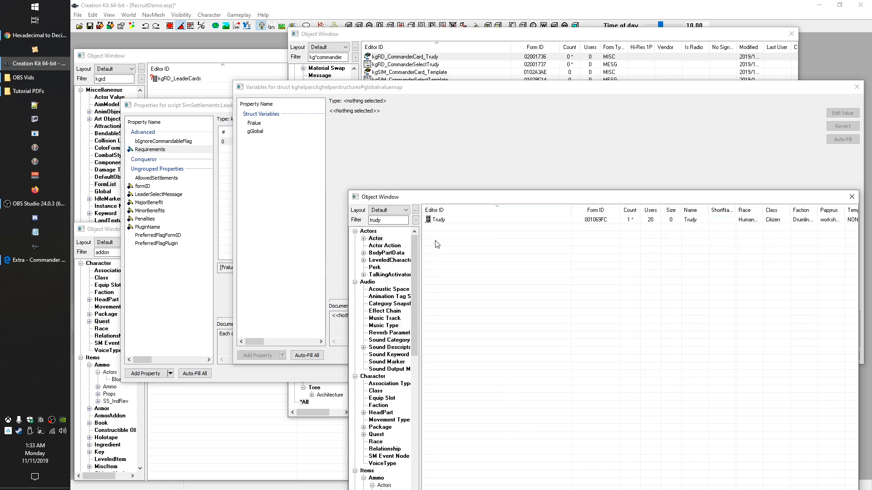
pyautogui.click(369, 157)
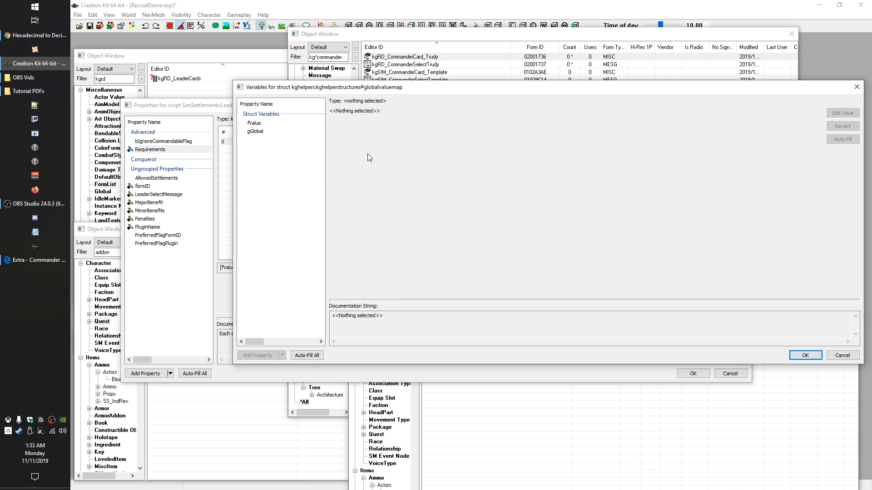
# - Start editing the entry's gGlobal variable and browse the available globals filtered by "bos"
pyautogui.click(255, 132)
pyautogui.click(383, 112)
pyautogui.click(384, 111)
pyautogui.write('bo')
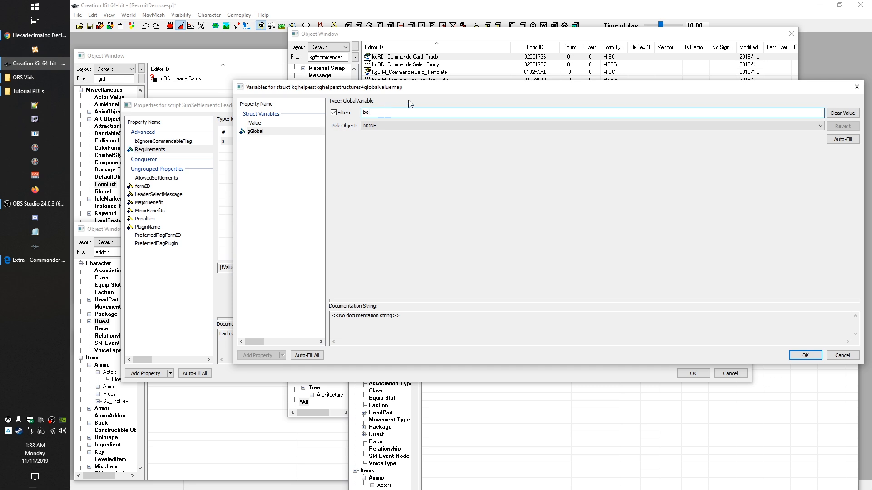
pyautogui.write('s')
pyautogui.click(411, 125)
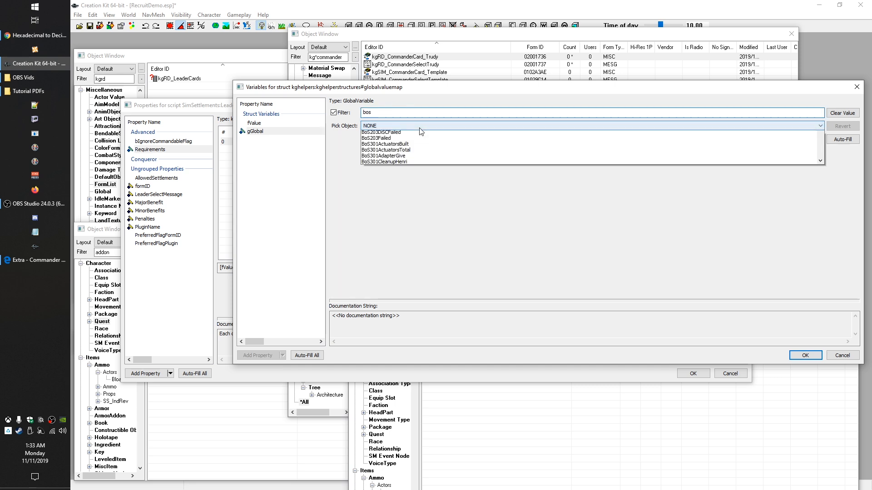
pyautogui.scroll(-20, 461, 184)
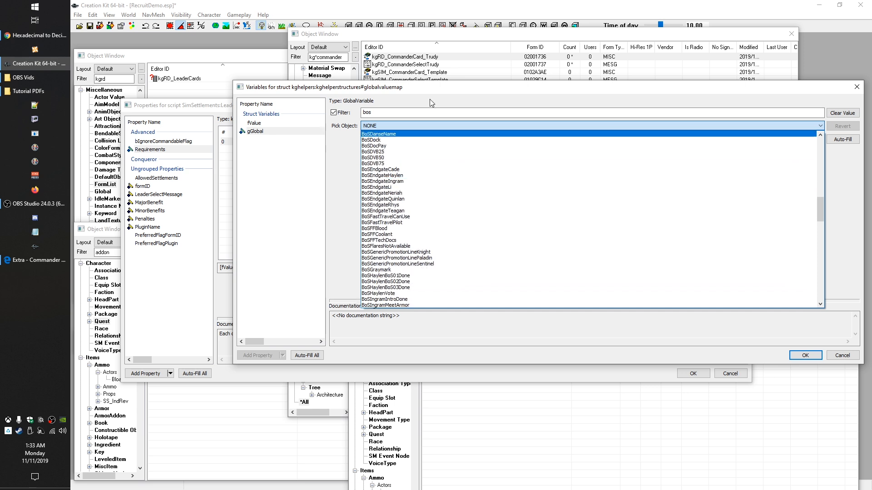
# - Filter the globals by "destroyed" and assign PlayerBOS_Destroyed to gGlobal
pyautogui.click(412, 112)
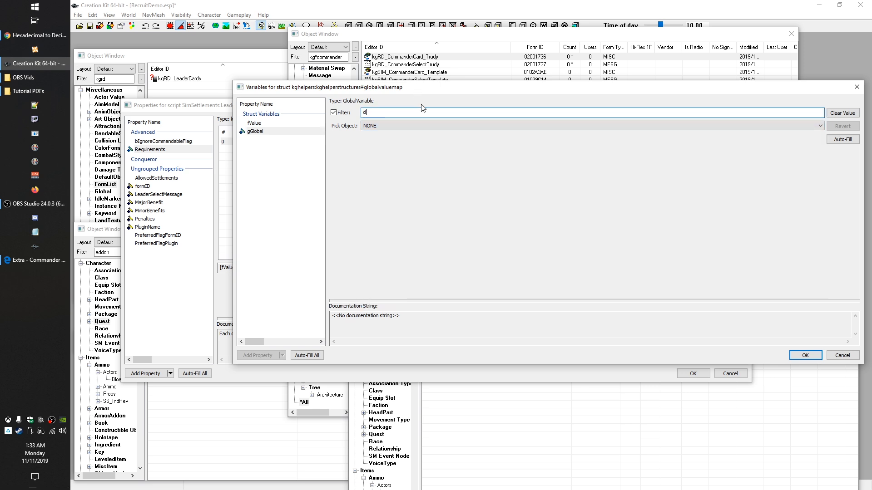
pyautogui.write('destroyed')
pyautogui.click(427, 126)
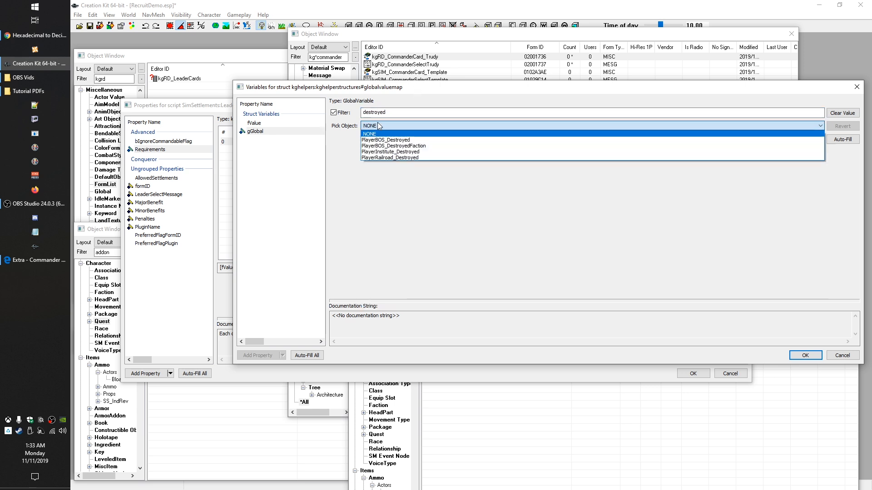
pyautogui.click(449, 141)
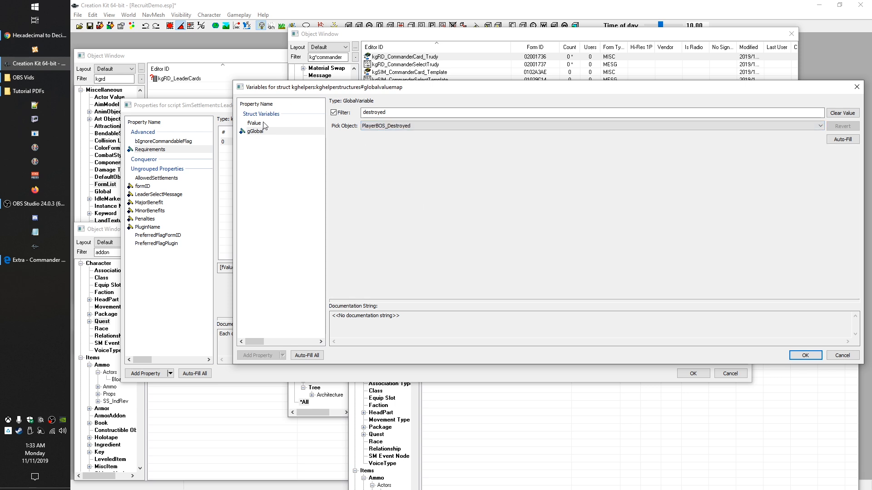
pyautogui.press('Return')
# - Set the requirement entry's fValue to 1 and review it together with gGlobal
pyautogui.doubleClick(322, 141)
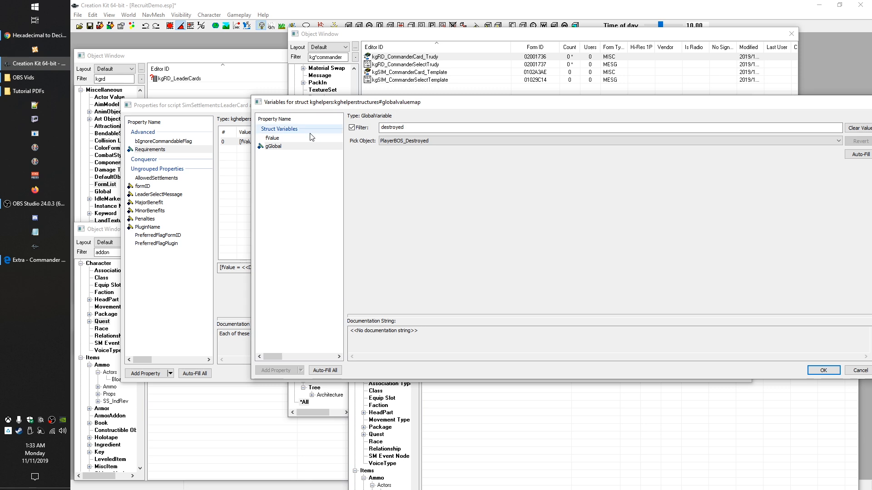
pyautogui.click(270, 139)
pyautogui.write('1')
pyautogui.click(289, 146)
pyautogui.click(273, 138)
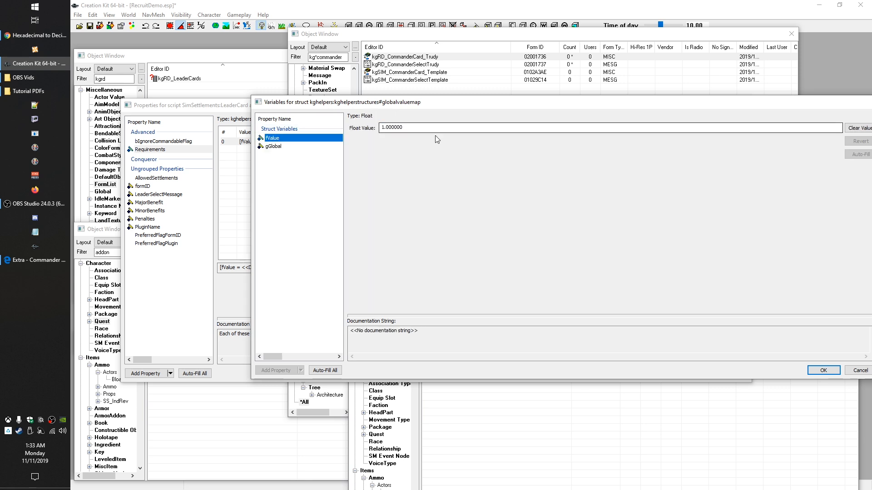
pyautogui.click(286, 146)
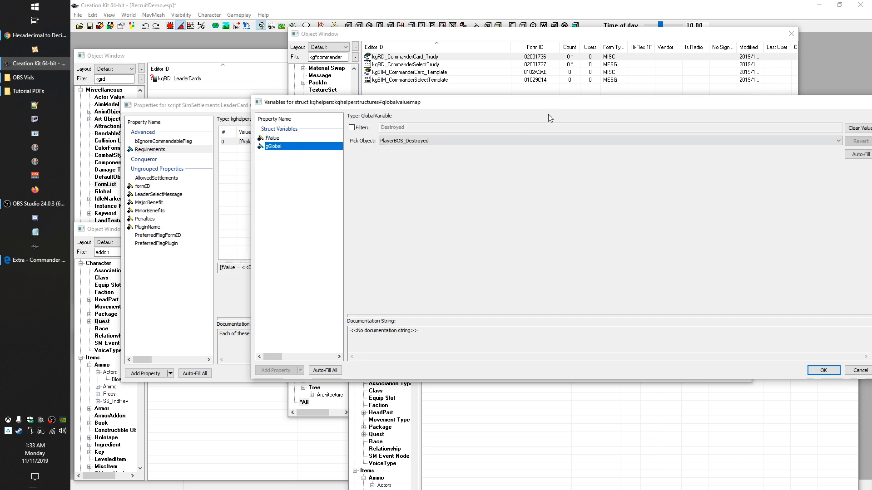
pyautogui.moveTo(277, 104); pyautogui.dragTo(263, 164)
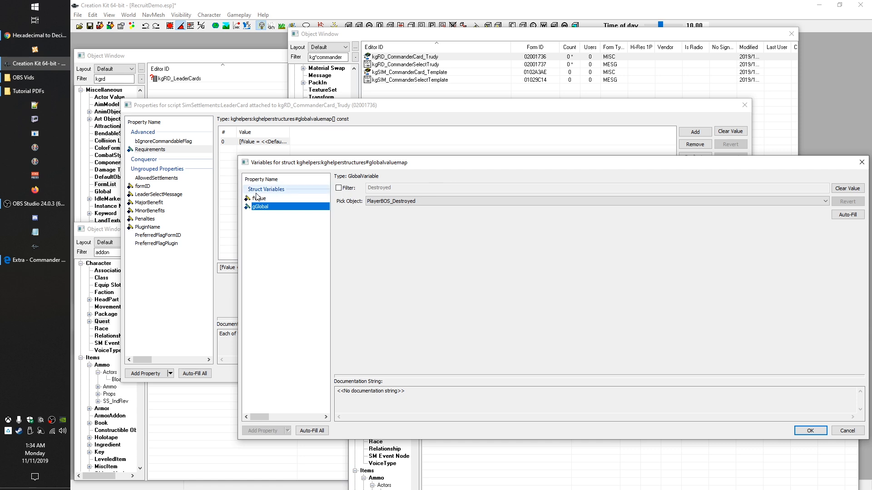
# - Confirm the PlayerBOS_Destroyed requirement entry and duplicate it in the leader card's Requirements array
pyautogui.click(268, 200)
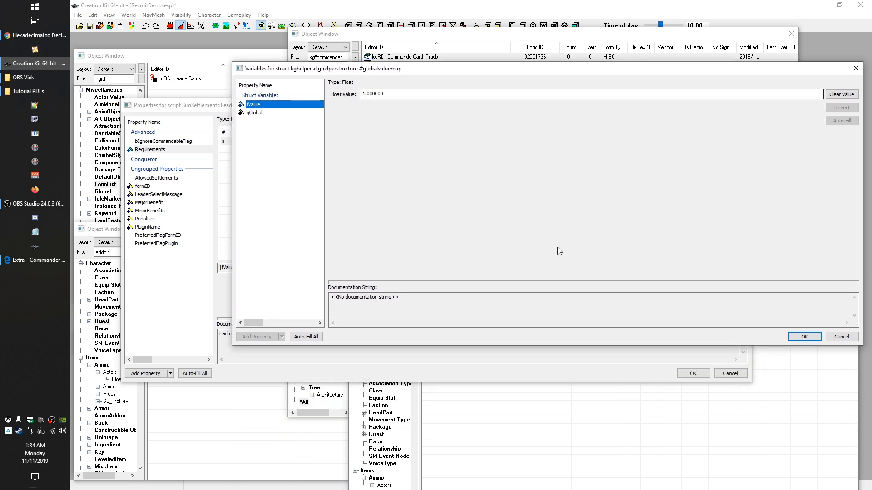
pyautogui.click(806, 337)
pyautogui.doubleClick(289, 132)
pyautogui.click(318, 141)
pyautogui.click(695, 157)
# - Change the duplicated requirement entry's gGlobal to PlayerInstitute_Destroyed
pyautogui.doubleClick(342, 149)
pyautogui.click(194, 112)
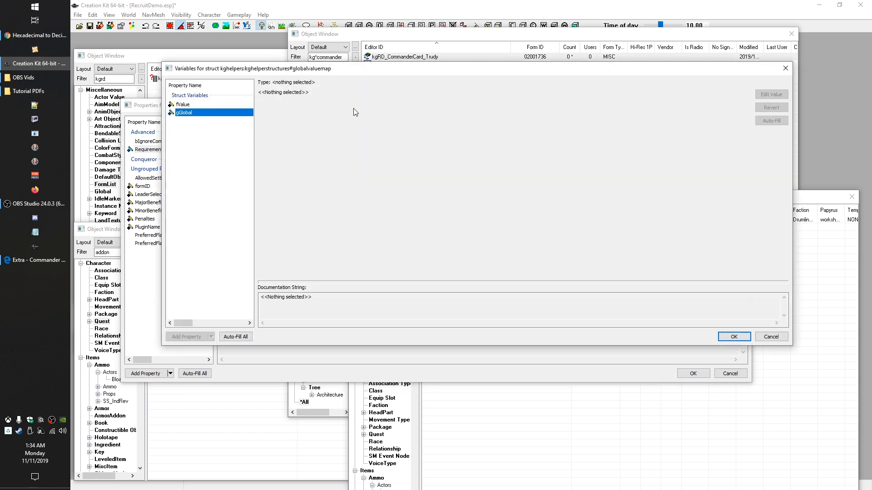
pyautogui.click(342, 107)
pyautogui.scroll(1, 358, 127)
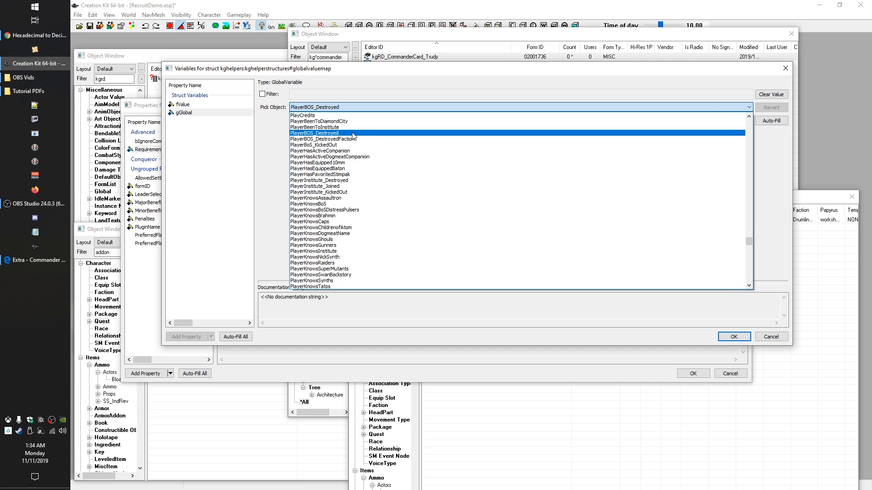
pyautogui.scroll(2, 354, 141)
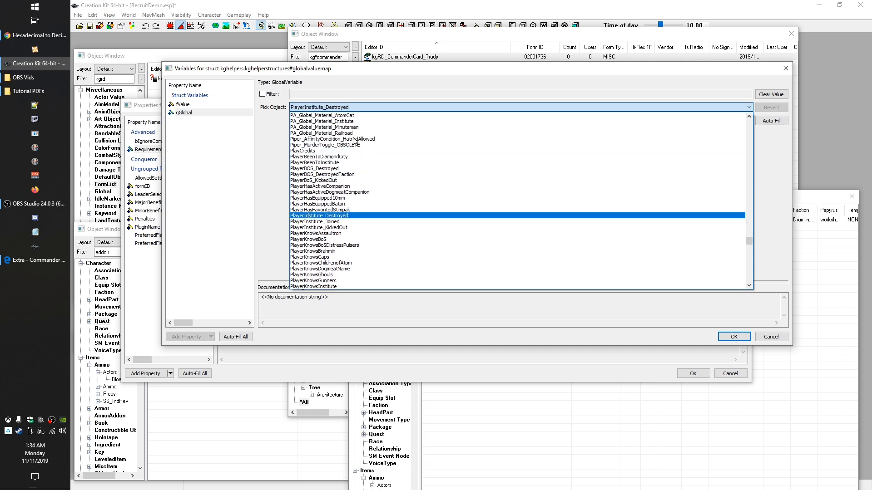
pyautogui.click(327, 225)
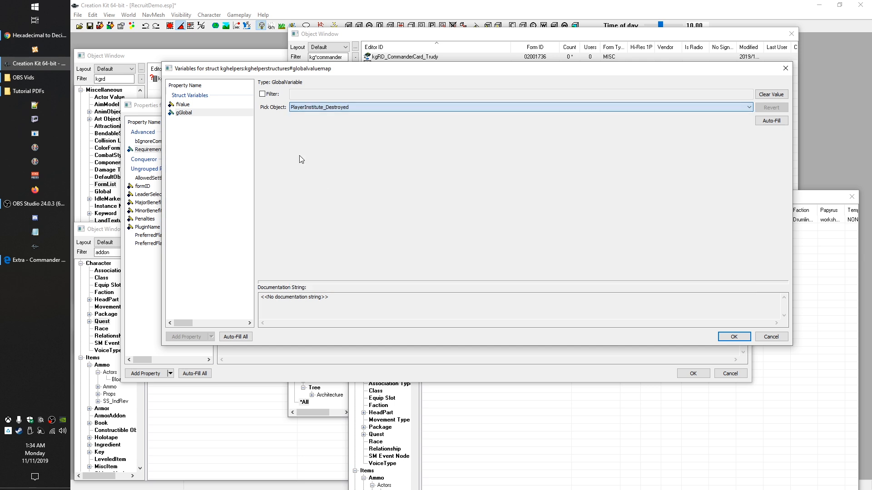
# - Set the second requirement entry's fValue to 0 and compare it with the first entry
pyautogui.click(183, 105)
pyautogui.write('0')
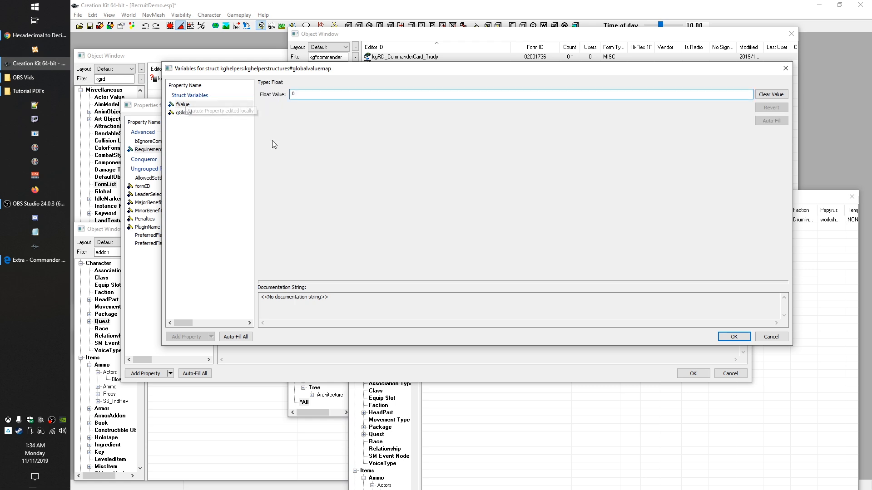
pyautogui.click(733, 337)
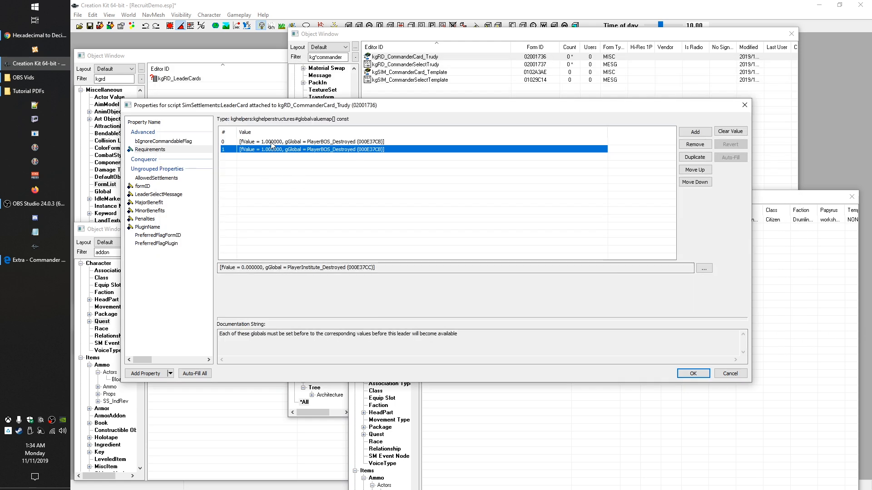
pyautogui.click(263, 163)
pyautogui.click(311, 142)
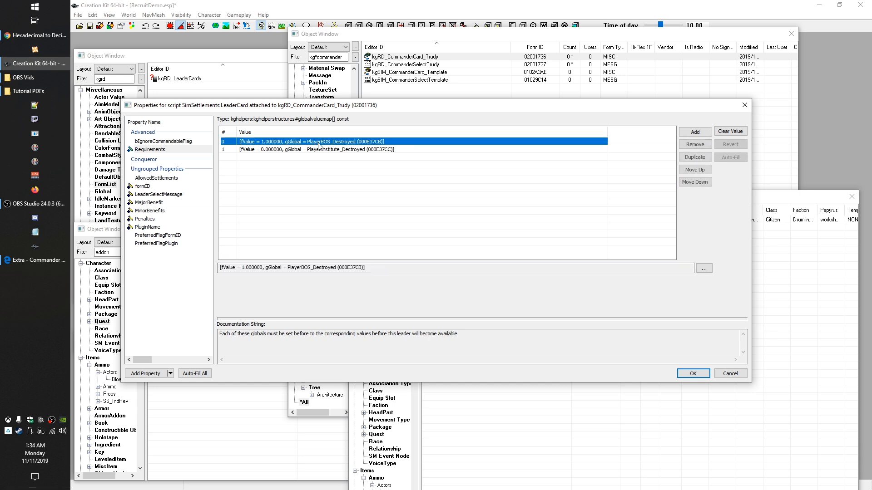
pyautogui.click(347, 150)
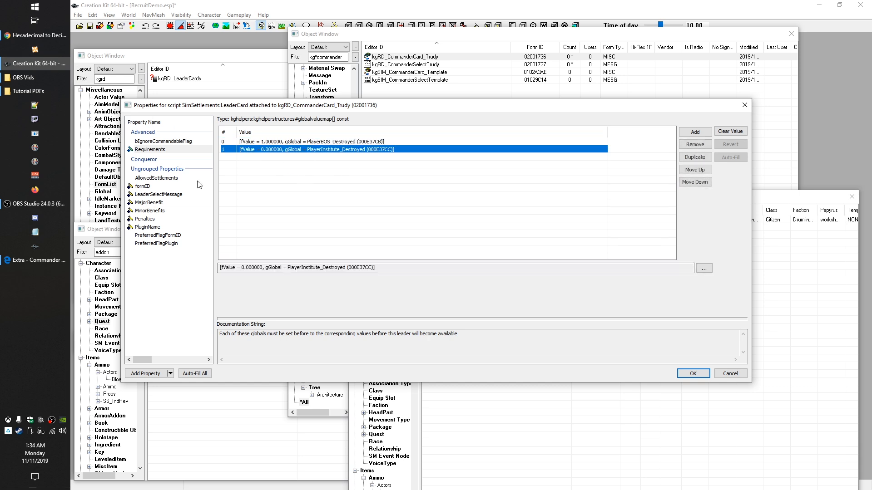
pyautogui.click(281, 231)
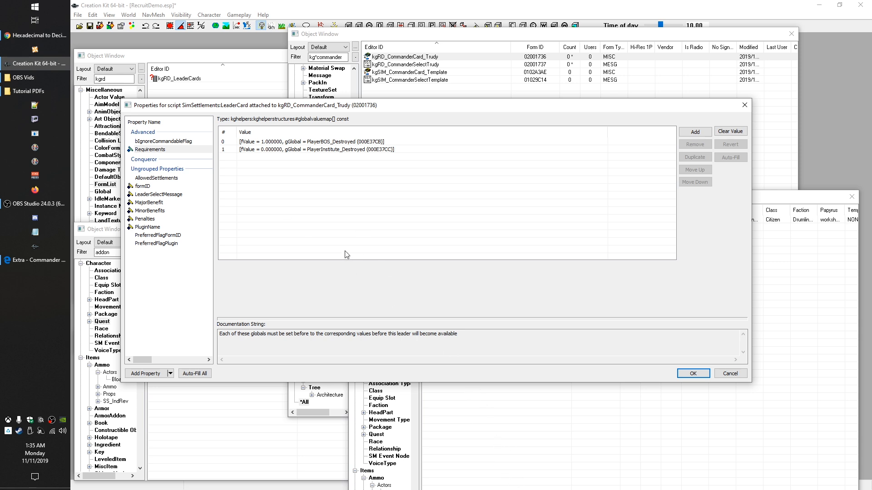
# - Clear the Requirements property and confirm the changes to the script properties and the kgRD_CommanderCard_Trudy item
pyautogui.click(728, 132)
pyautogui.click(180, 295)
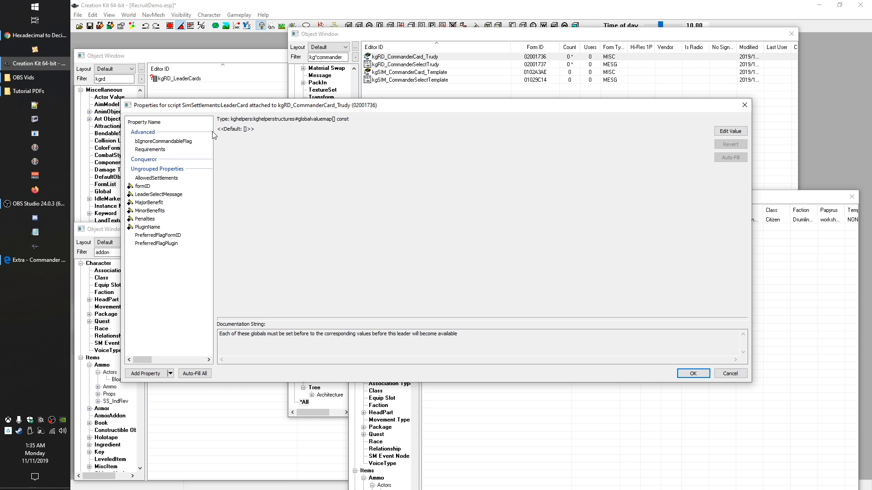
pyautogui.click(693, 374)
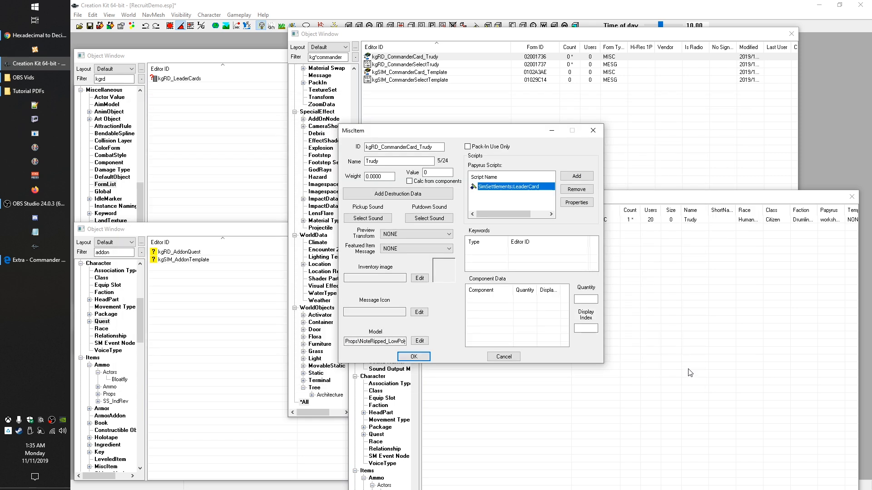
pyautogui.click(424, 357)
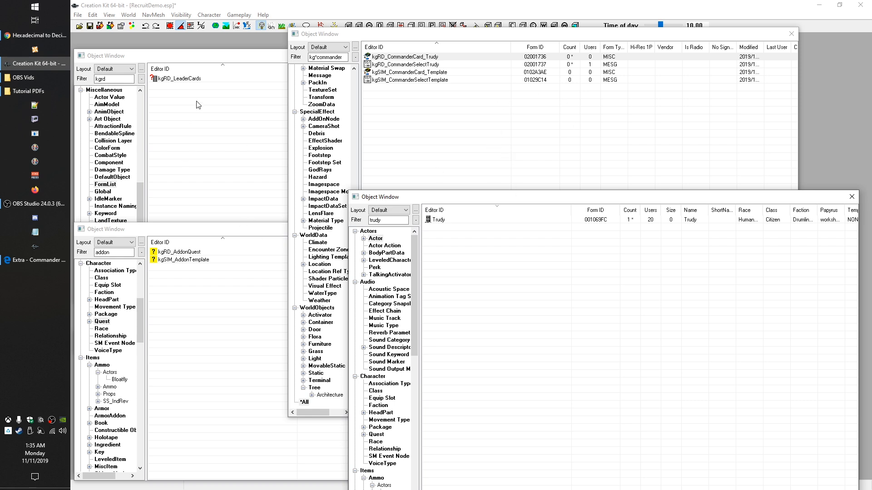
# - Open the kgRD_LeaderCards form list and move its window clear of the object lists
pyautogui.click(211, 114)
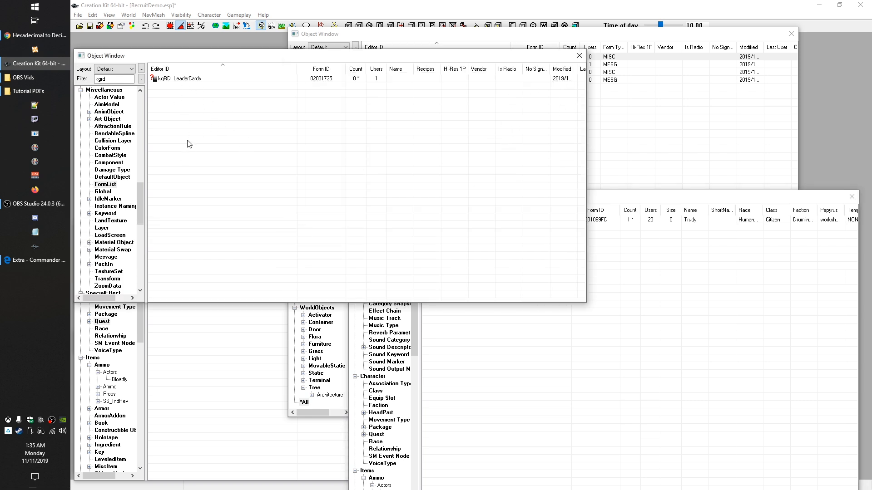
pyautogui.scroll(4, 114, 229)
pyautogui.scroll(-2, 111, 249)
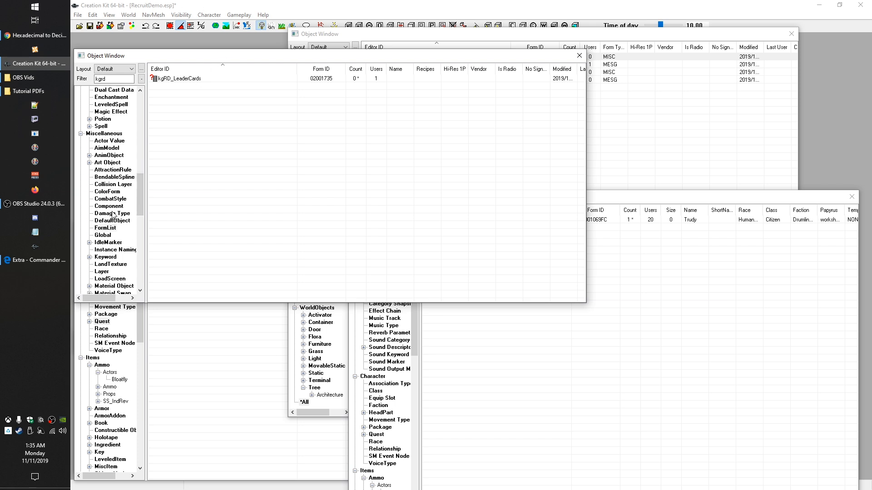
pyautogui.scroll(-1, 113, 220)
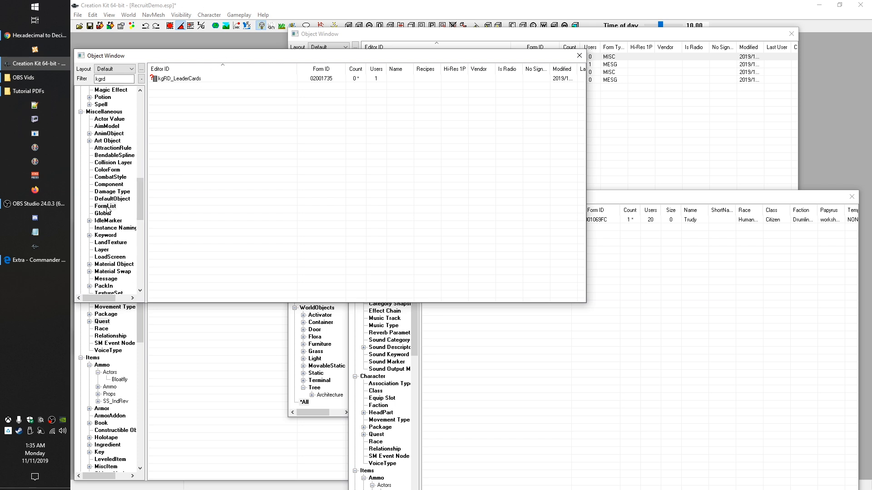
pyautogui.rightClick(175, 108)
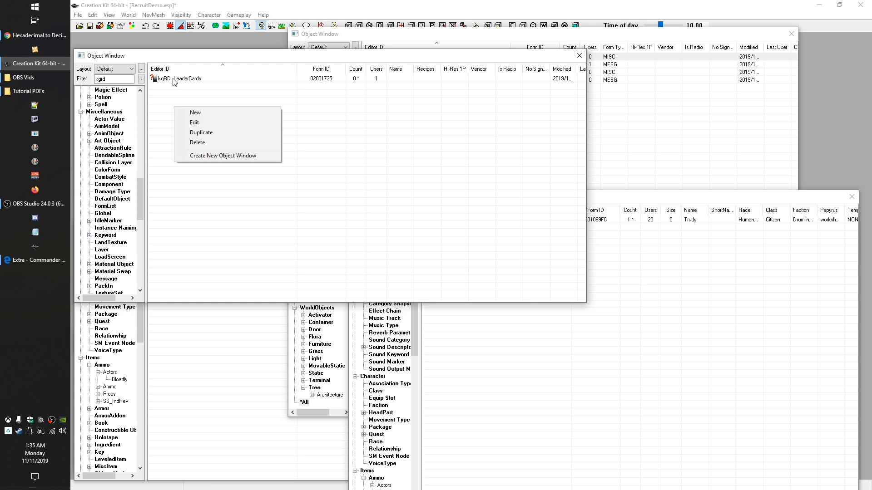
pyautogui.doubleClick(178, 83)
pyautogui.moveTo(188, 181); pyautogui.dragTo(316, 41)
pyautogui.moveTo(228, 55); pyautogui.dragTo(318, 59)
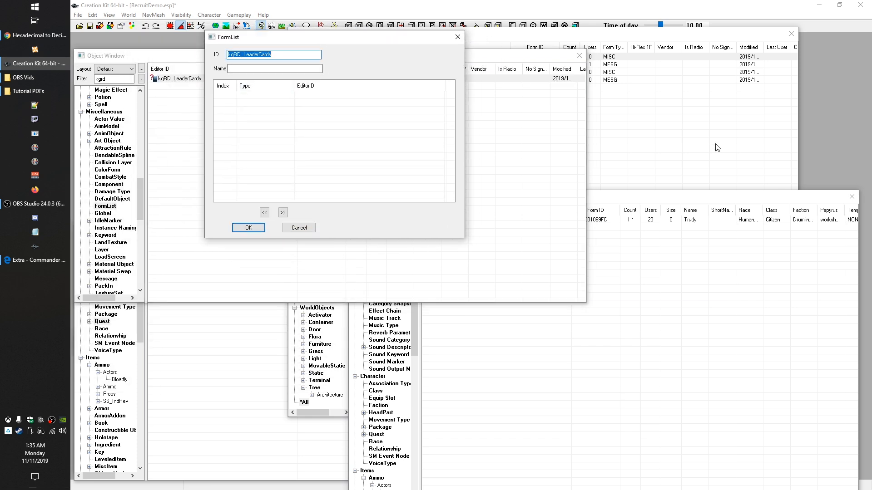
# - Add kgRD_CommanderCard_Trudy to the kgRD_LeaderCards form list, save it, and reopen the list to check the entry
pyautogui.click(711, 151)
pyautogui.moveTo(409, 56); pyautogui.dragTo(245, 164)
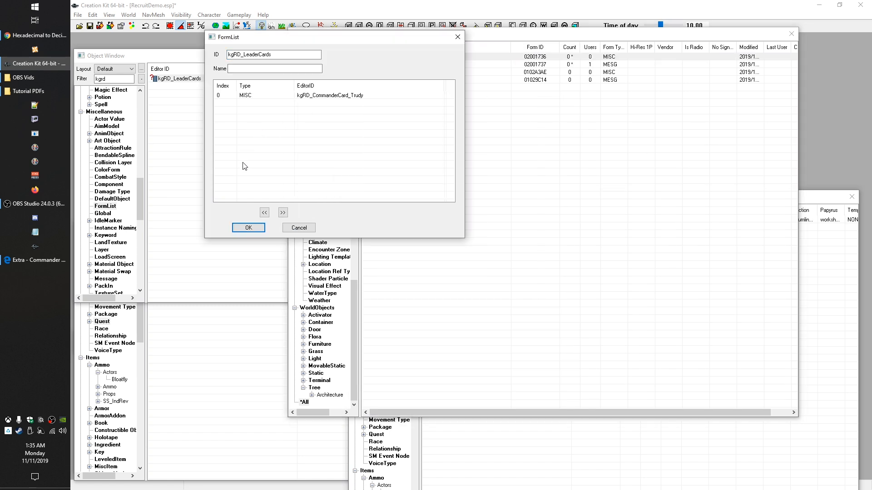
pyautogui.click(249, 228)
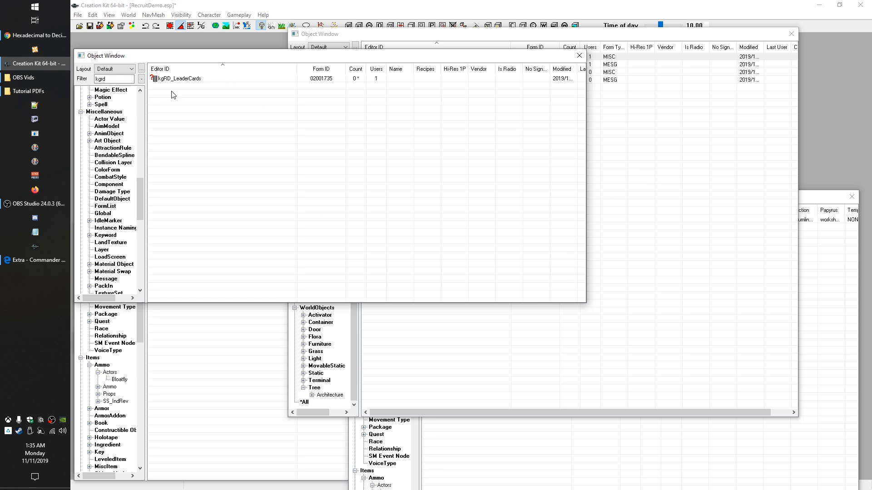
pyautogui.doubleClick(184, 80)
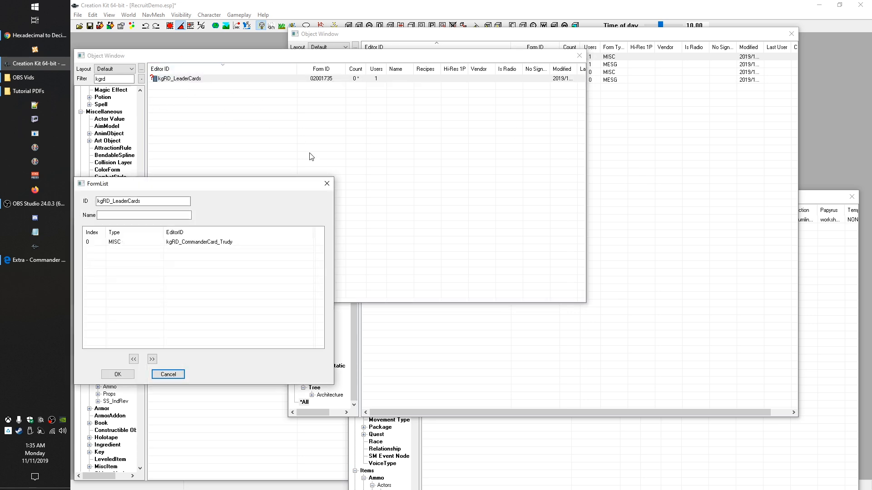
pyautogui.click(168, 374)
# - Check which form list MyCityLeaders uses in the AddOnScript properties of kgRD_AddonQuest, and close the quest
pyautogui.click(184, 252)
pyautogui.doubleClick(184, 252)
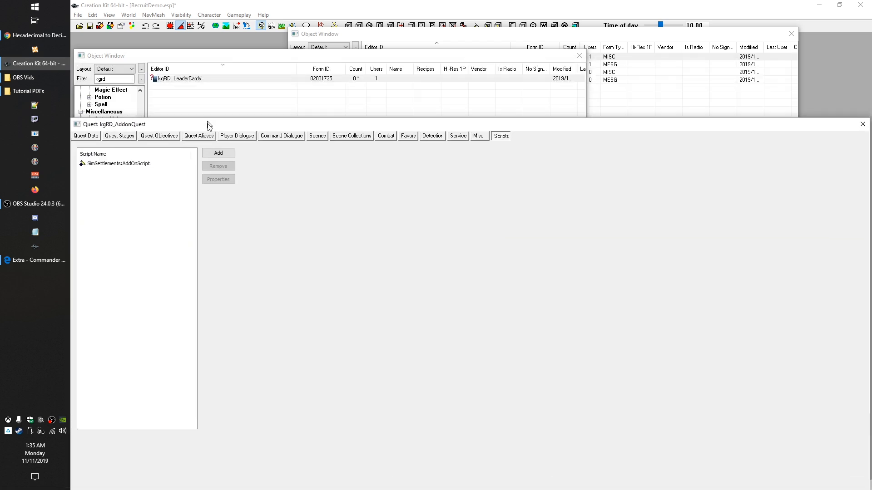
pyautogui.doubleClick(131, 161)
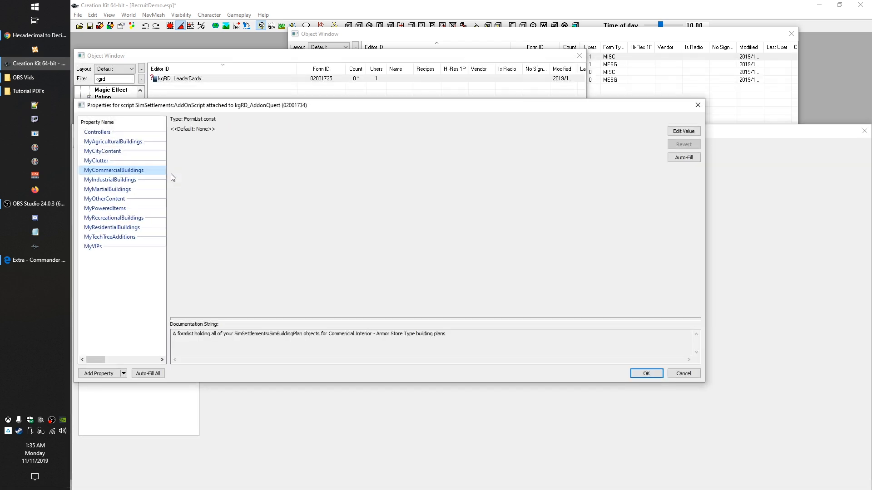
pyautogui.doubleClick(103, 152)
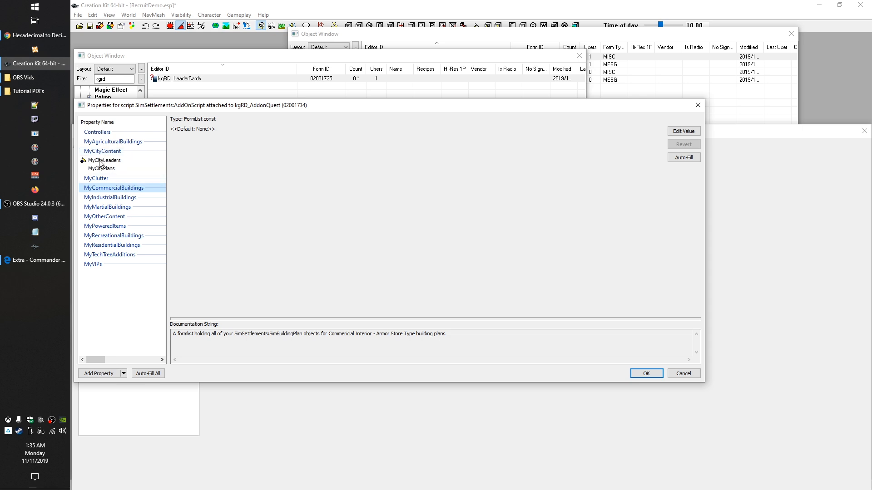
pyautogui.click(103, 161)
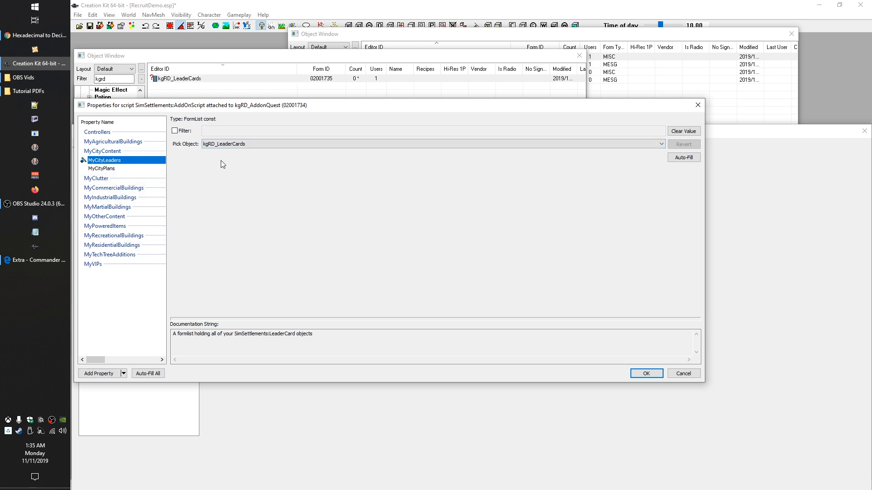
pyautogui.click(653, 374)
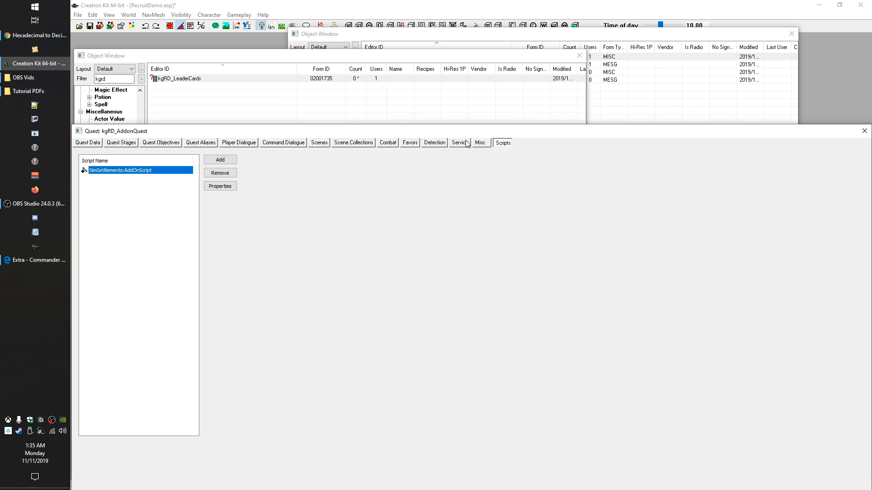
pyautogui.doubleClick(460, 131)
pyautogui.click(525, 407)
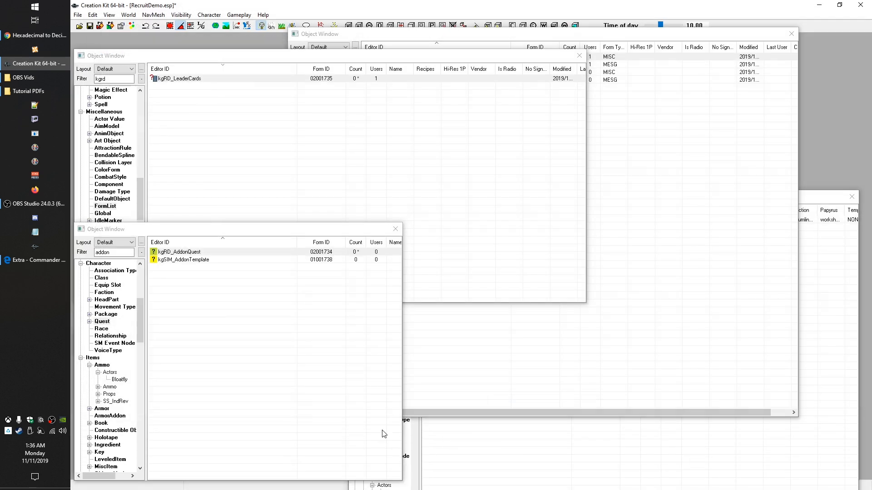
# - Save the RecruitDemo plugin
pyautogui.click(91, 26)
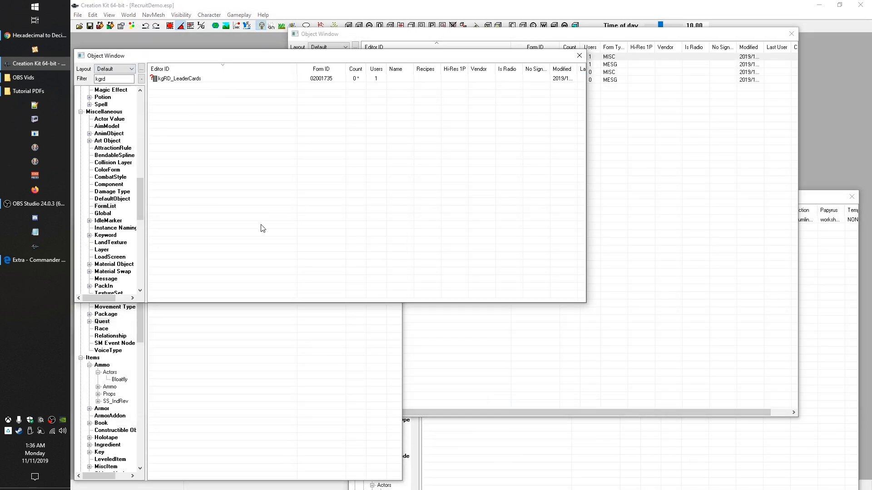
pyautogui.click(677, 264)
pyautogui.click(186, 209)
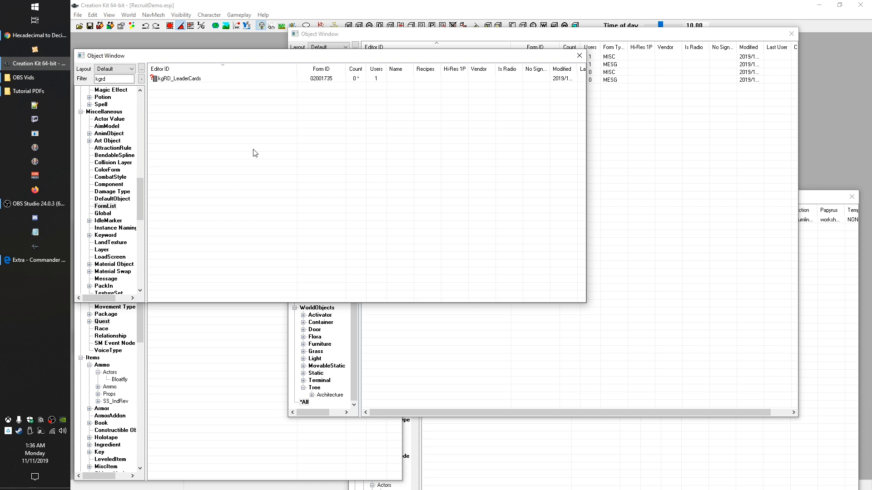
pyautogui.click(648, 277)
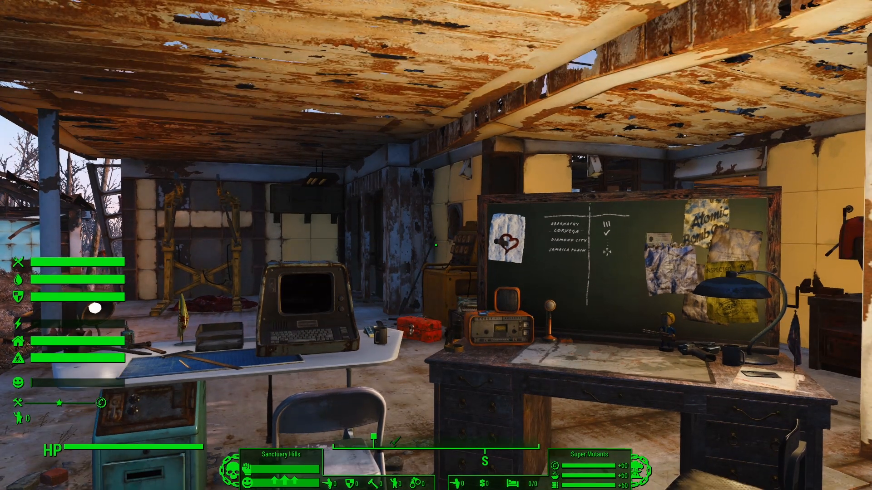
pyautogui.press('w')
pyautogui.press('Tab')
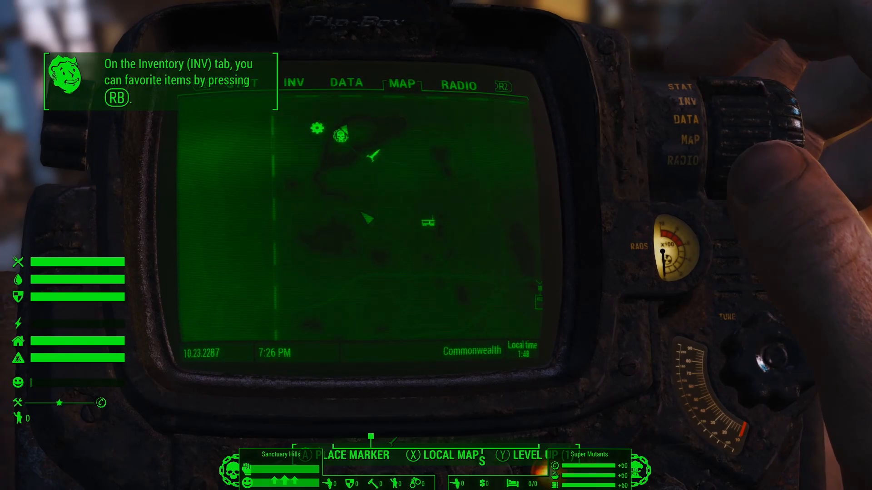
pyautogui.press('Tab')
pyautogui.press('w')
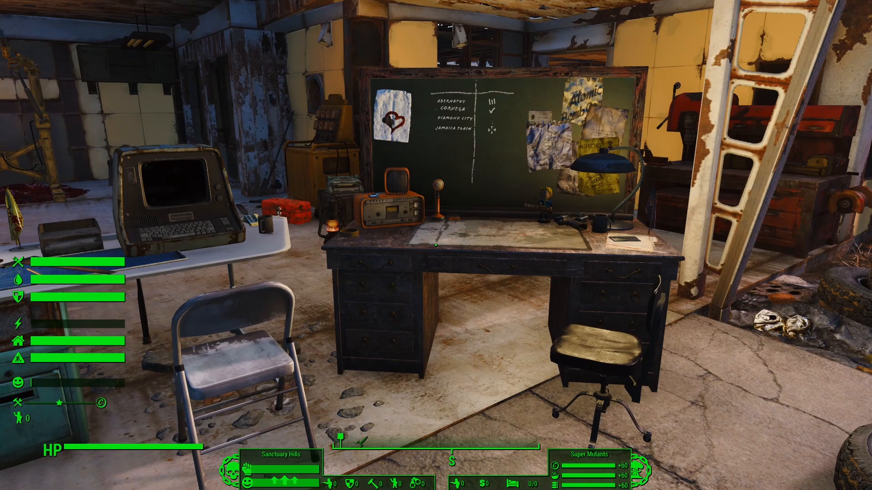
pyautogui.press('w')
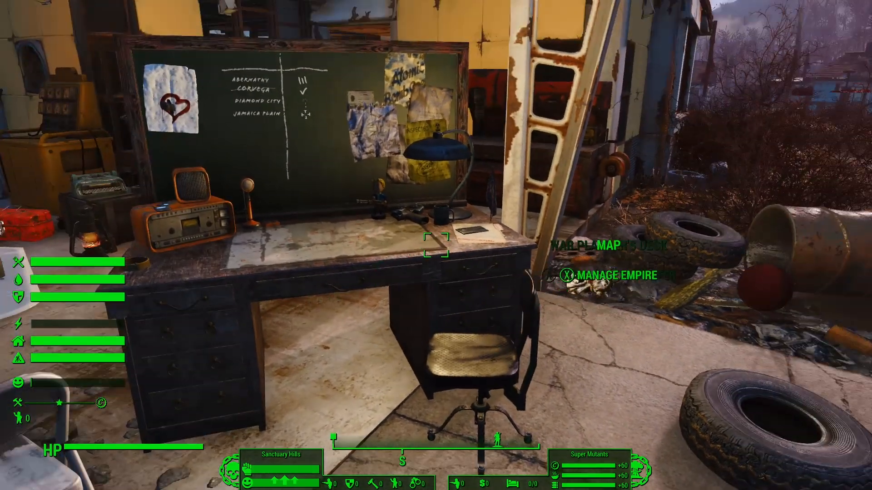
pyautogui.press('s')
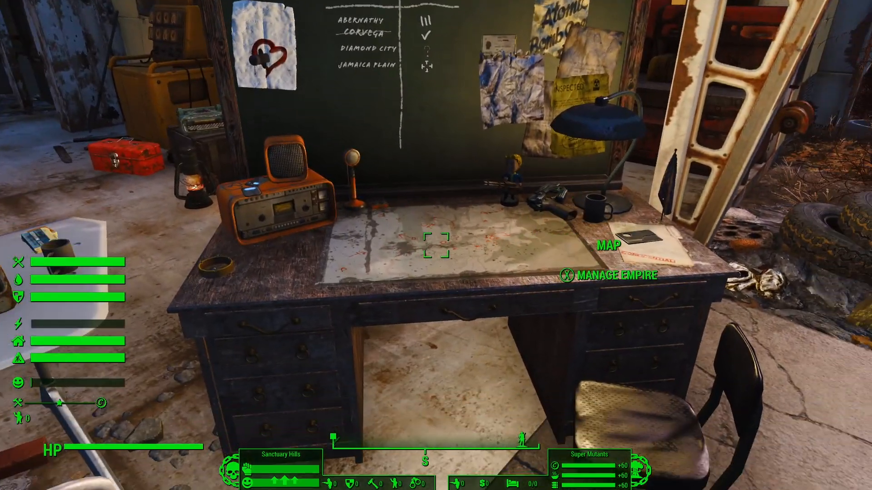
pyautogui.press('a')
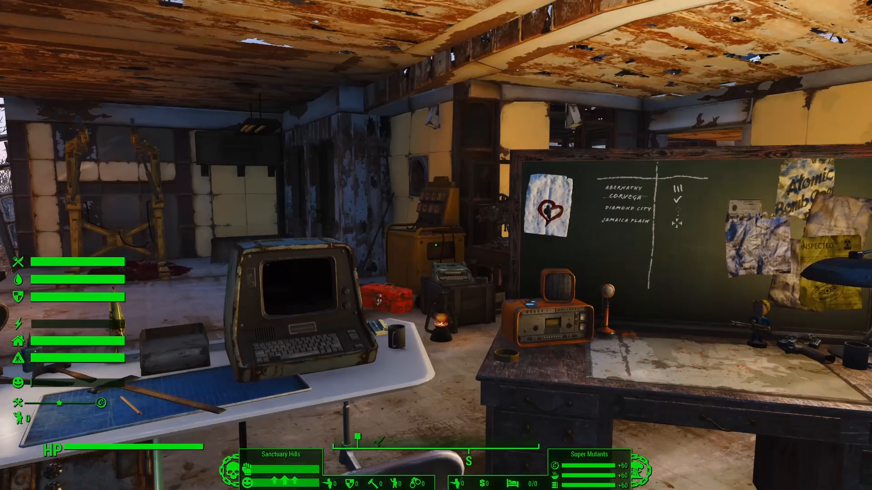
# - Walk up to the map on the desk in front of the Raid Board and look over its Manage Empire options
pyautogui.press('d')
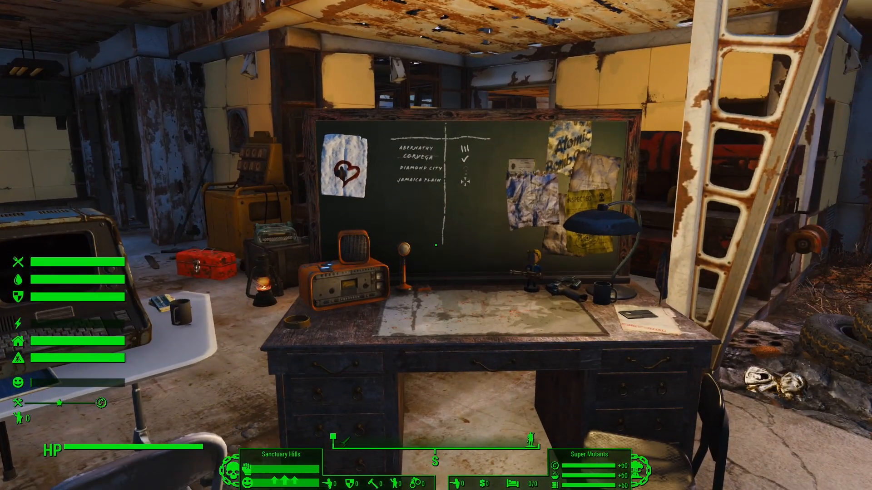
pyautogui.press('v')
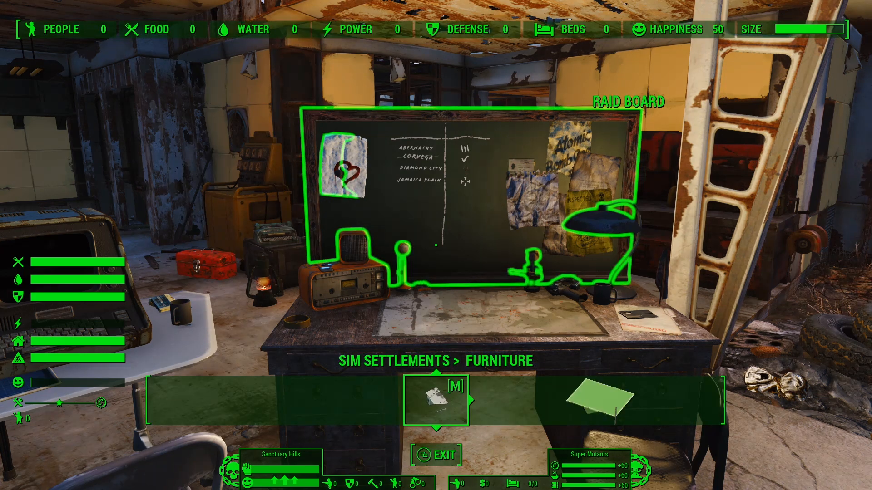
pyautogui.press('Tab')
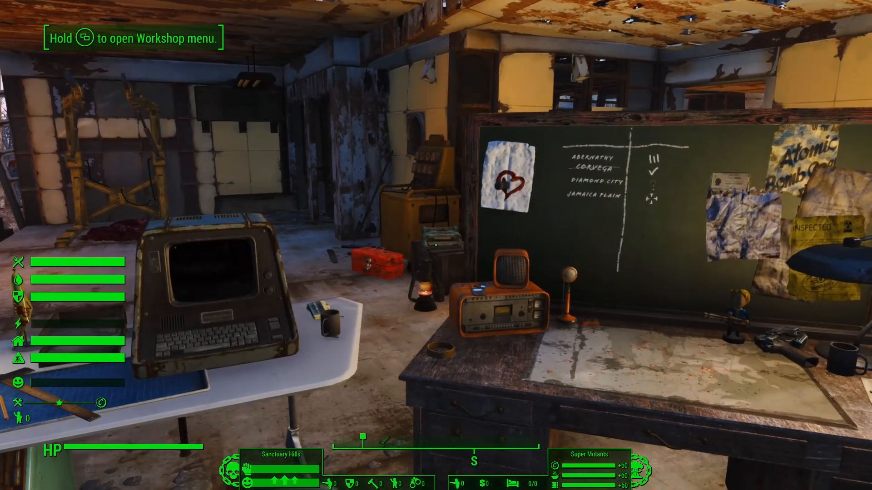
pyautogui.press('w')
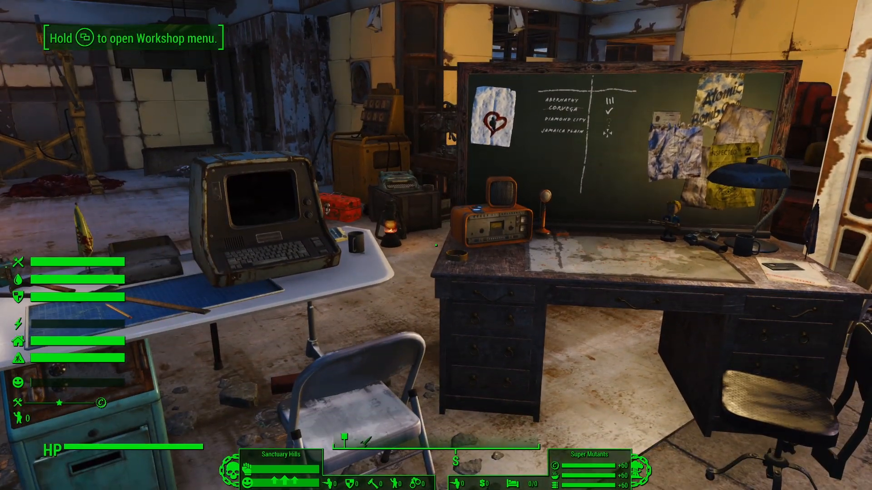
pyautogui.press('w')
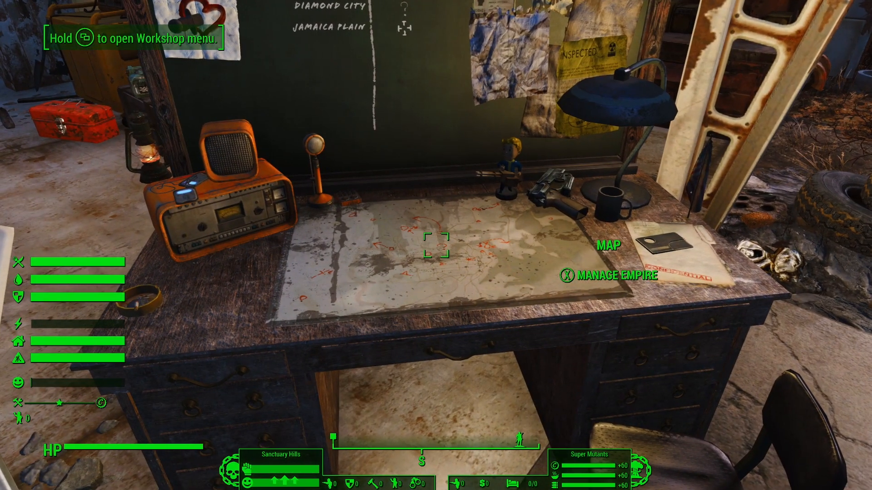
pyautogui.press('r')
pyautogui.press('s')
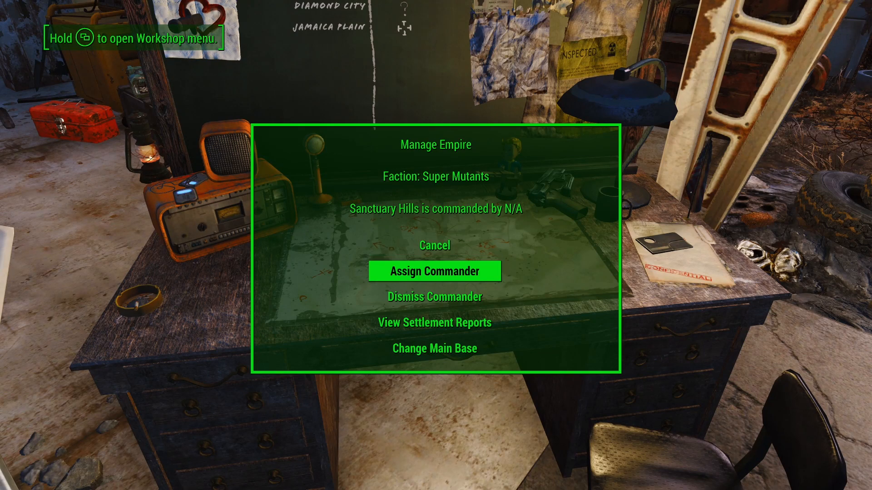
pyautogui.press('w')
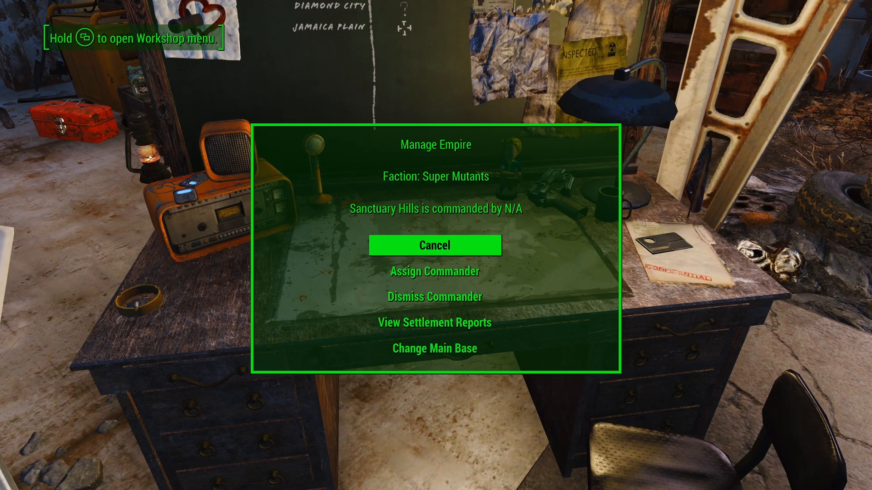
pyautogui.press('e')
pyautogui.press('r')
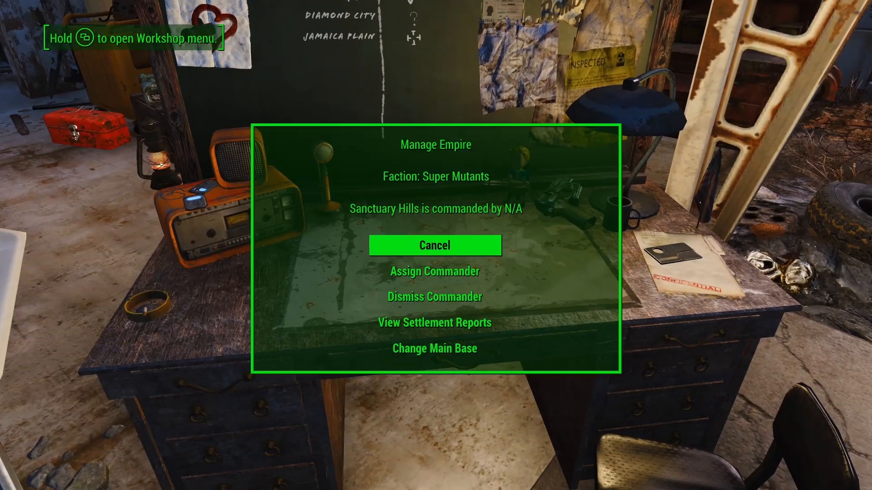
pyautogui.press('e')
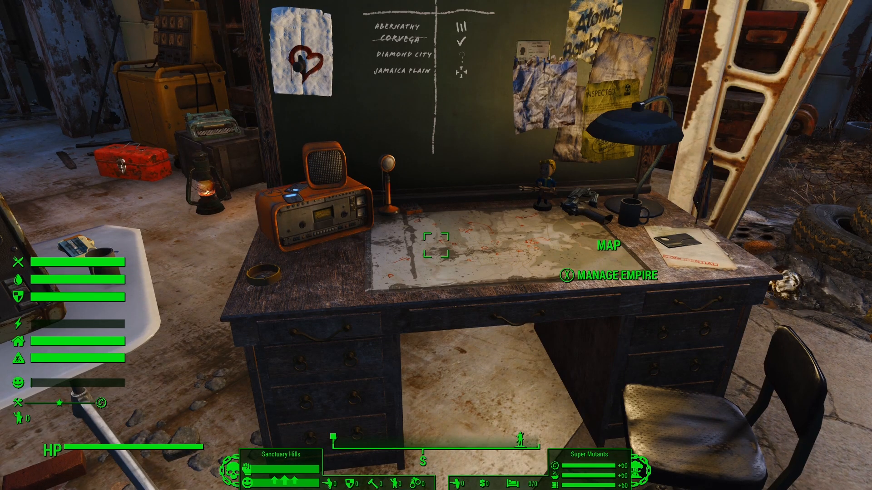
# - Start assigning a commander to Sanctuary Hills from the desk map and review Trudy's commander card
pyautogui.press('s')
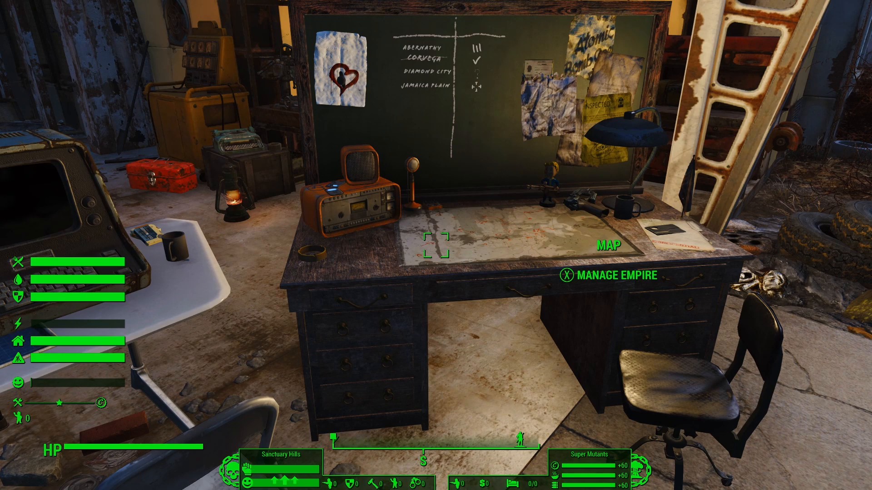
pyautogui.press('s')
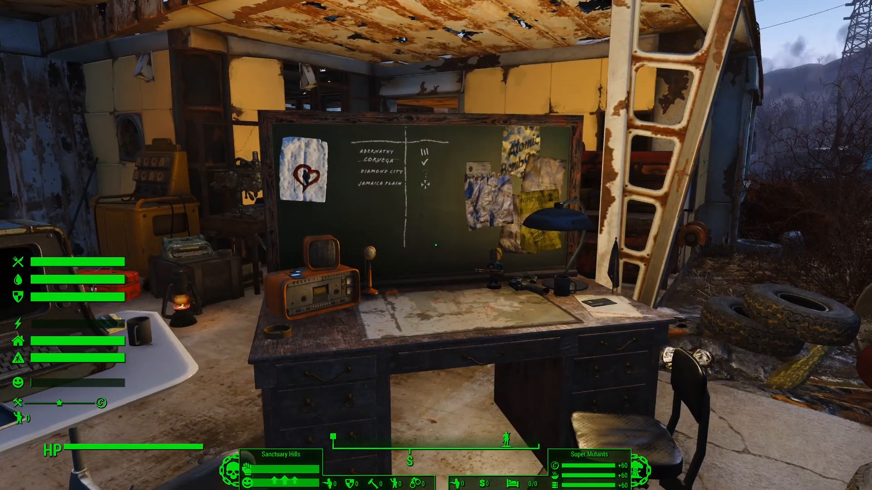
pyautogui.press('w')
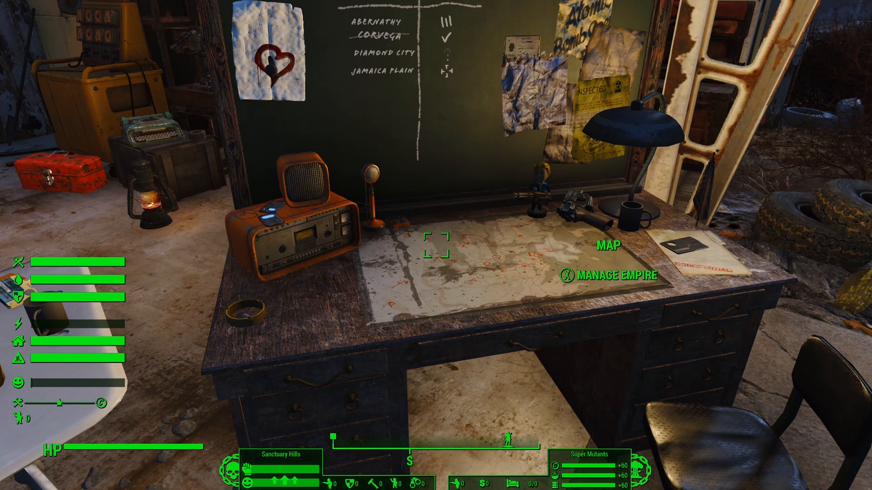
pyautogui.press('x')
pyautogui.press('Down')
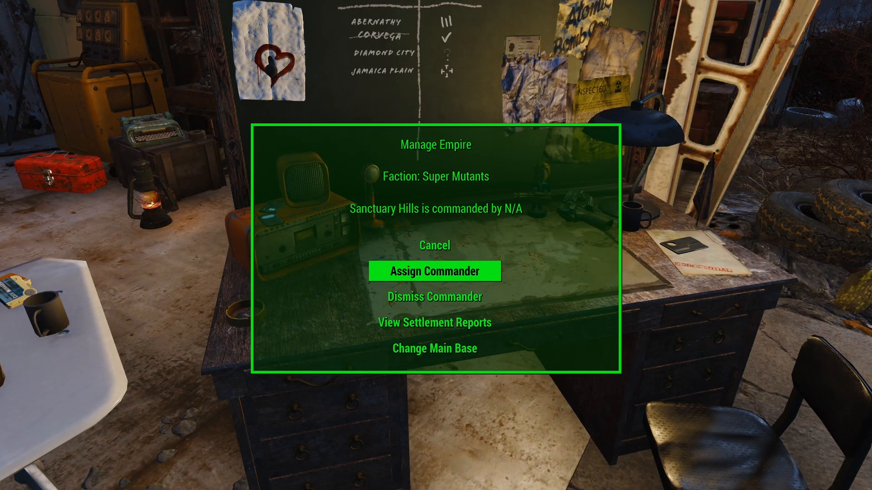
pyautogui.press('Return')
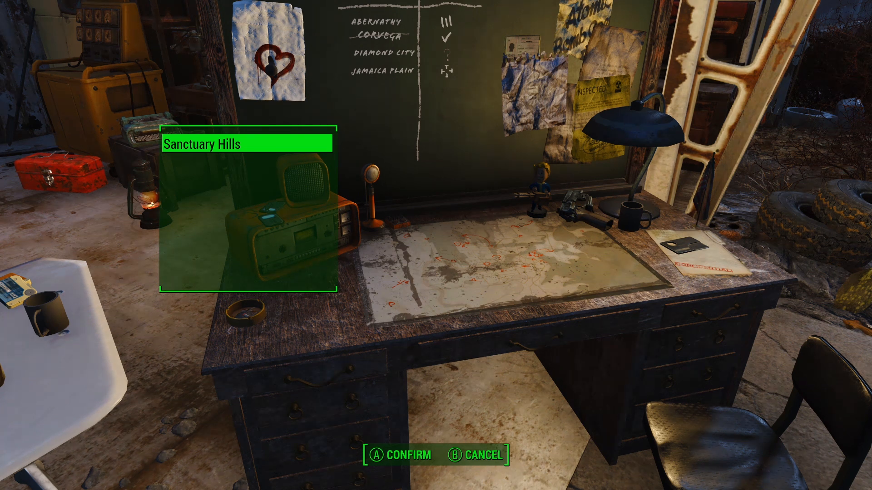
pyautogui.press('Return')
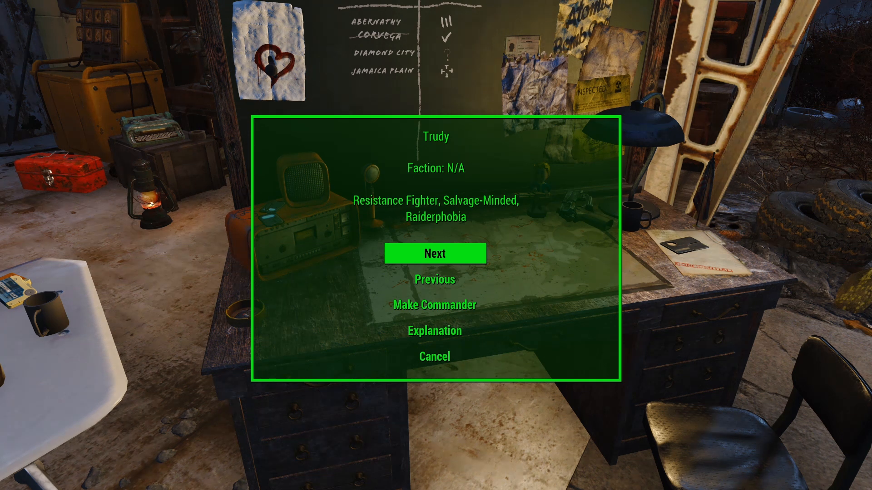
pyautogui.press('Down')
pyautogui.press('Down')
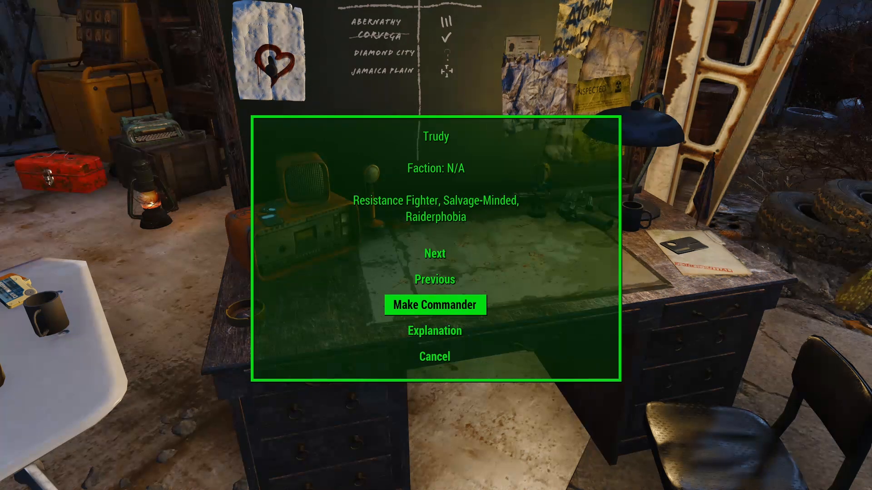
pyautogui.press('Up')
pyautogui.press('Up')
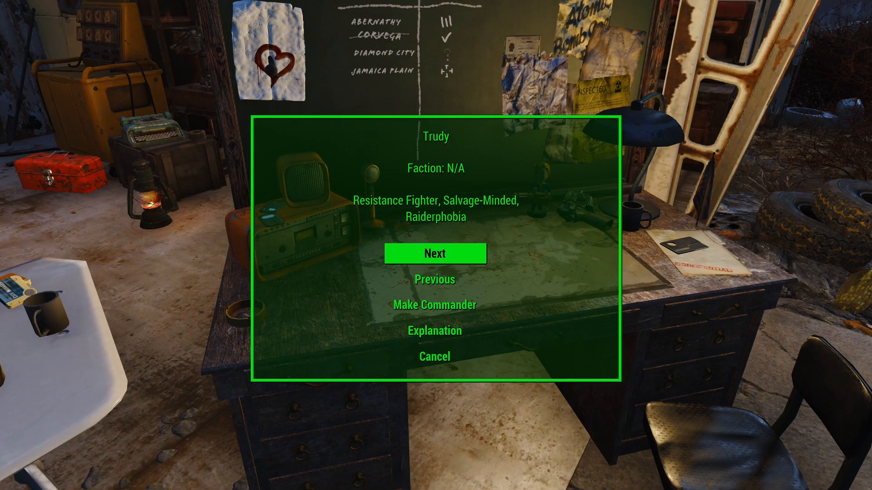
# - Open the explanation of commander traits from Trudy's card and page forward to the individual trait descriptions
pyautogui.press('Down')
pyautogui.press('Down')
pyautogui.press('Down')
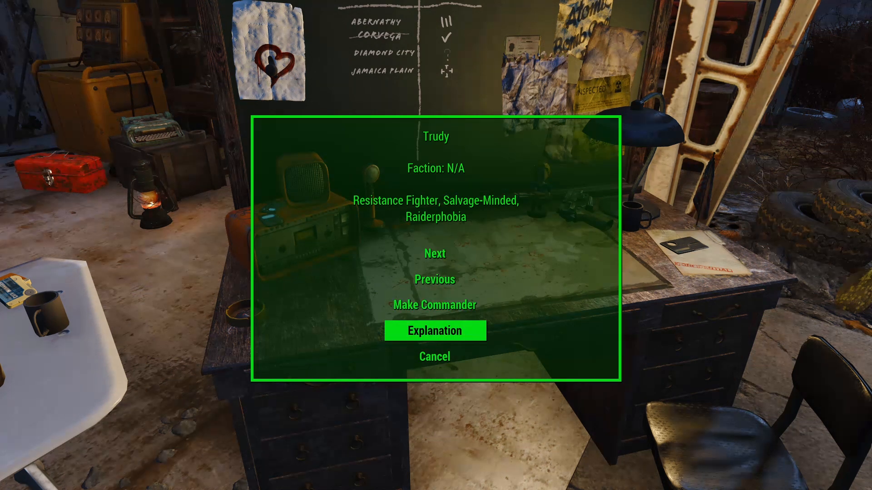
pyautogui.press('Return')
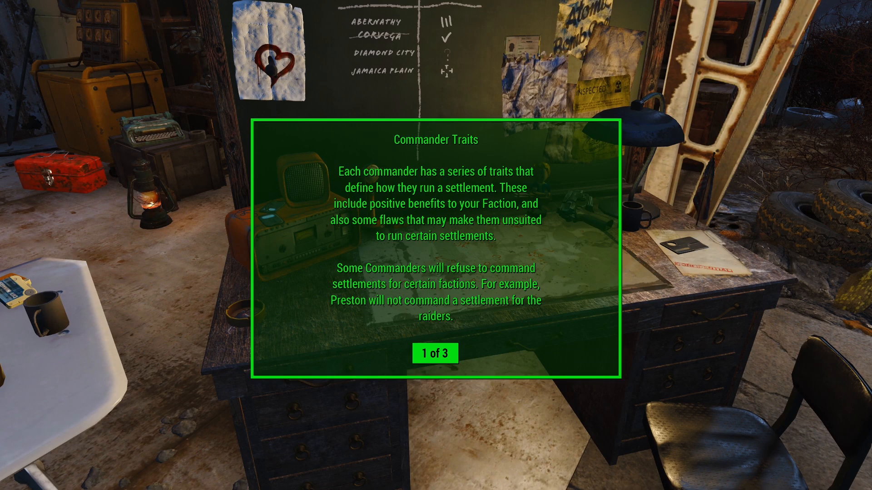
pyautogui.press('Return')
pyautogui.press('Return')
pyautogui.press('Return')
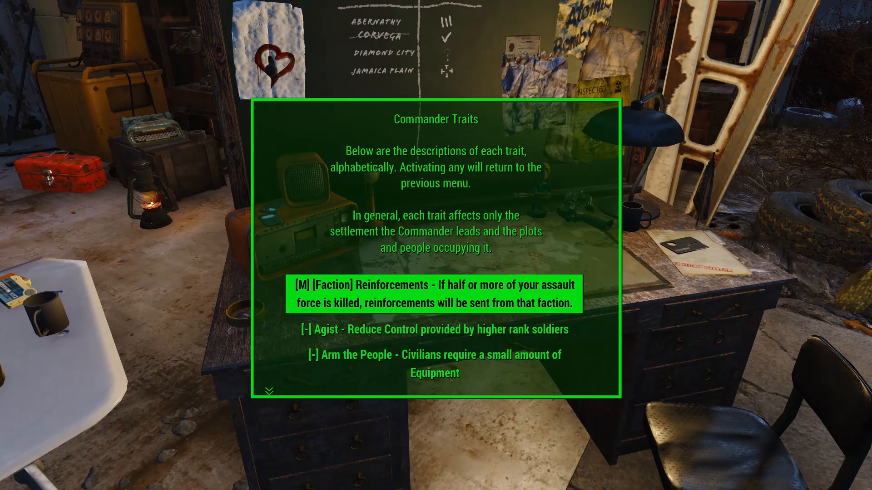
# - Read the commander trait descriptions alphabetically as far as Just Cause, and close the explanation
pyautogui.press('Down')
pyautogui.press('Down')
pyautogui.press('Down')
pyautogui.press('Down')
pyautogui.press('Down')
pyautogui.press('Down')
pyautogui.press('Down')
pyautogui.press('Down')
pyautogui.press('Down')
pyautogui.press('Down')
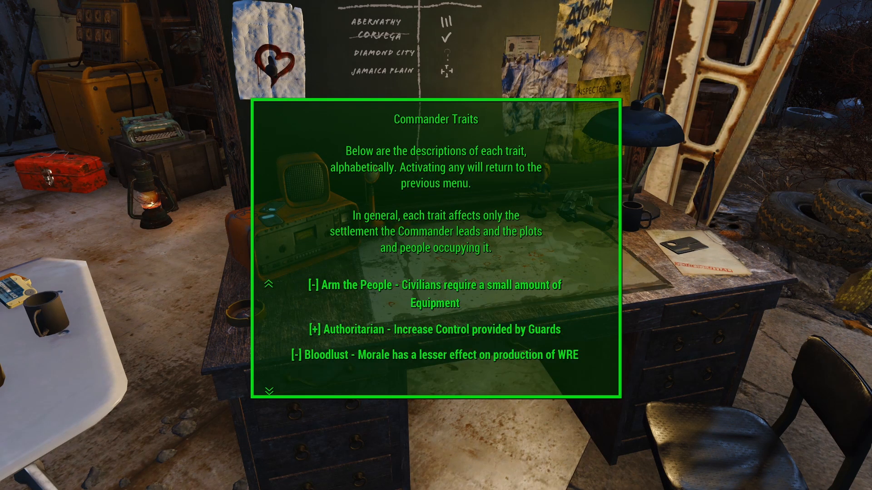
pyautogui.press('Down')
pyautogui.press('Down')
pyautogui.press('Down')
pyautogui.press('Down')
pyautogui.press('Down')
pyautogui.press('Down')
pyautogui.press('Down')
pyautogui.press('Down')
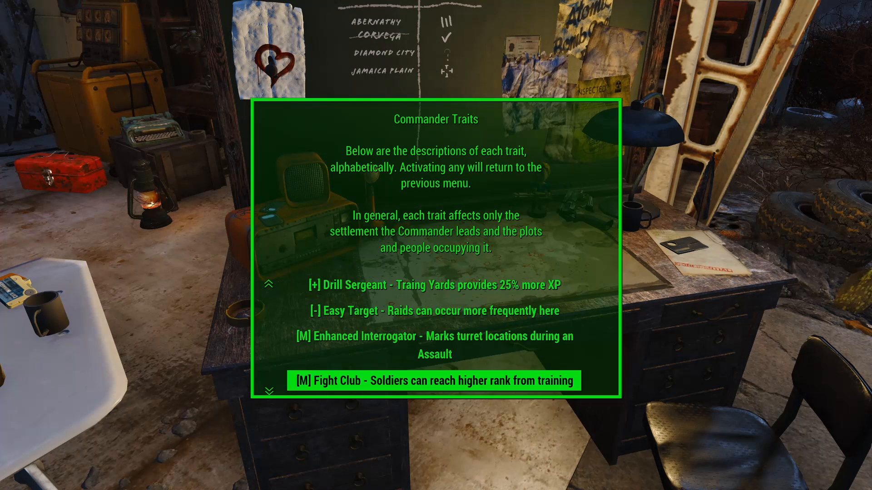
pyautogui.press('Down')
pyautogui.press('Down')
pyautogui.press('Down')
pyautogui.press('Down')
pyautogui.press('Down')
pyautogui.press('Down')
pyautogui.press('Down')
pyautogui.press('Down')
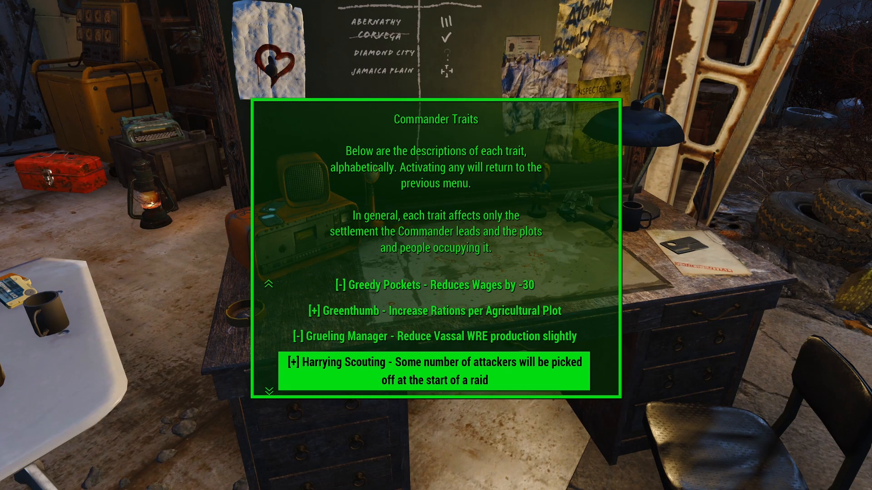
pyautogui.press('Down')
pyautogui.press('Down')
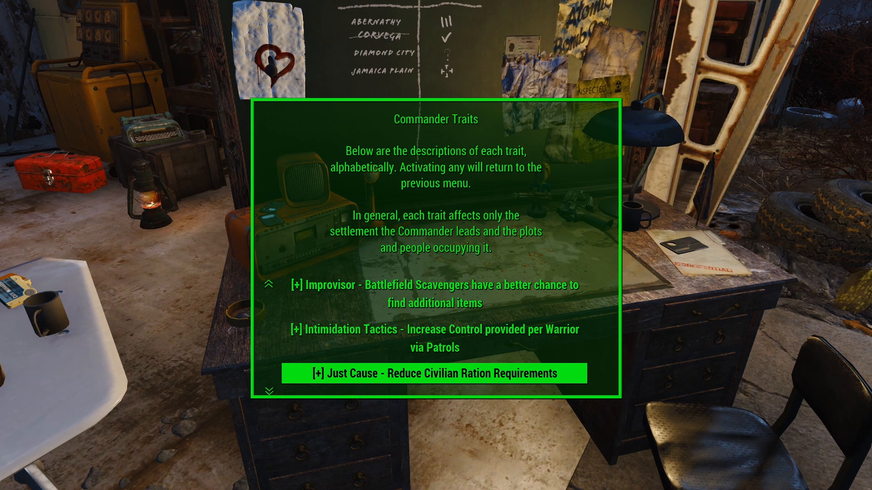
pyautogui.press('Up')
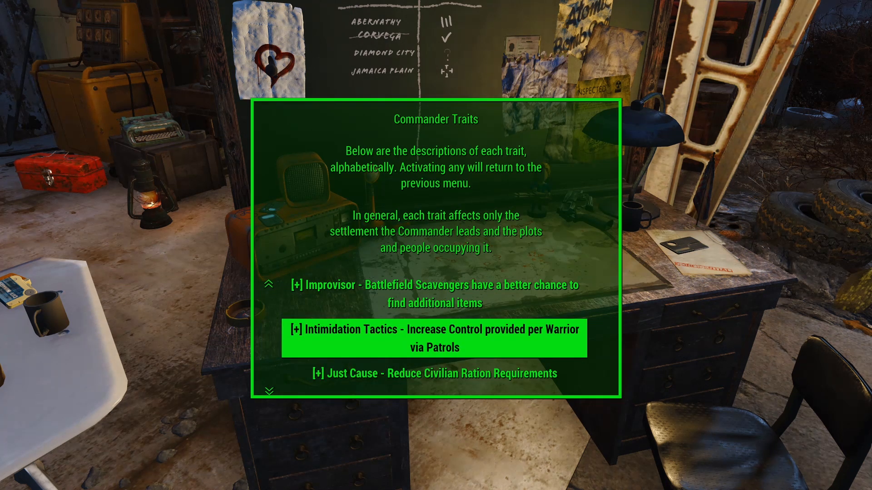
pyautogui.press('Up')
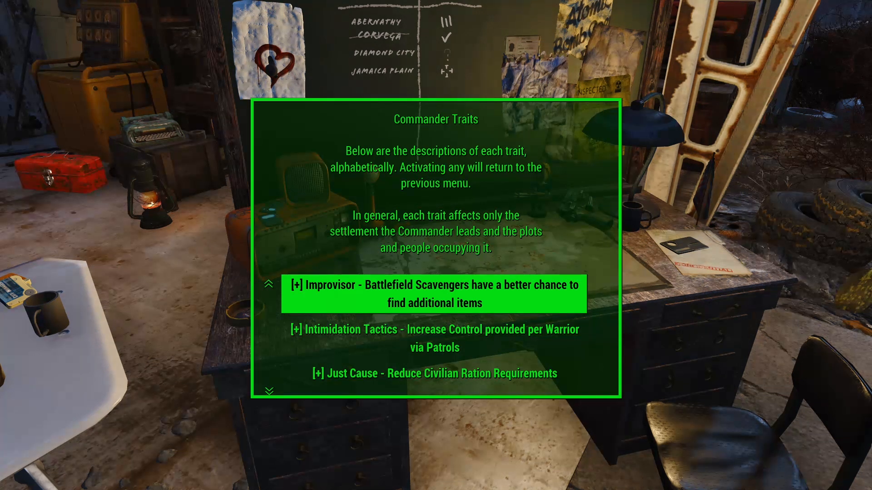
pyautogui.press('Return')
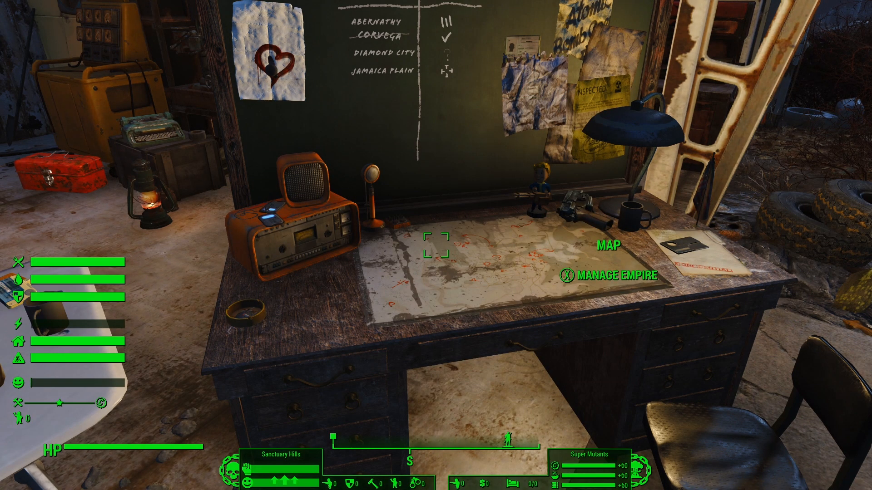
# - Make Trudy the commander of Sanctuary Hills through the desk map's Assign Commander option
pyautogui.press('x')
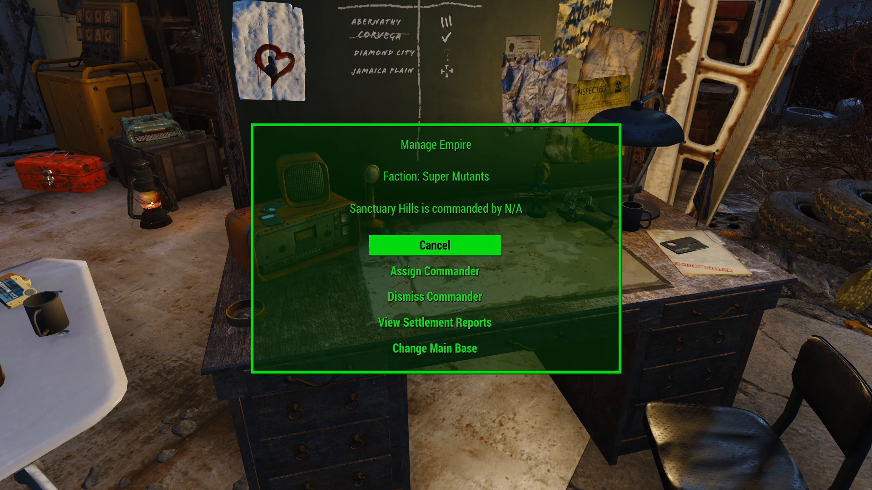
pyautogui.press('Down')
pyautogui.press('Return')
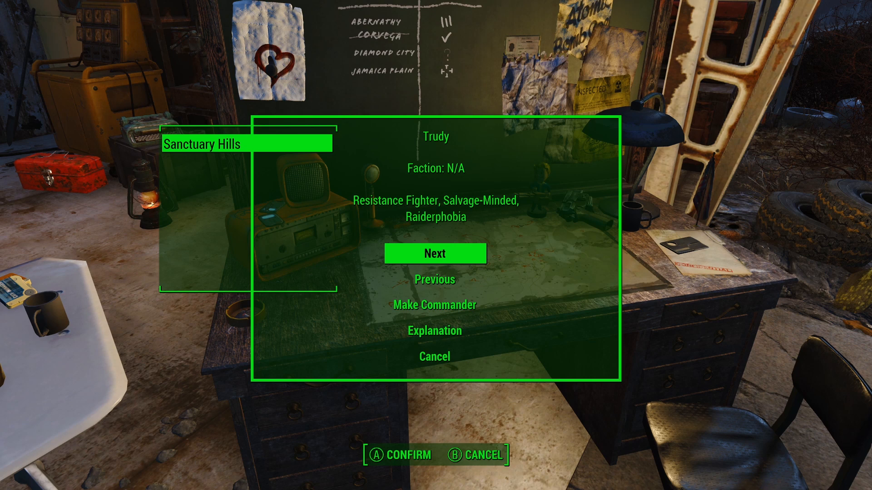
pyautogui.press('Down')
pyautogui.press('Down')
pyautogui.press('Down')
pyautogui.press('Up')
pyautogui.press('Up')
pyautogui.press('Up')
pyautogui.press('Down')
pyautogui.press('Down')
pyautogui.press('Return')
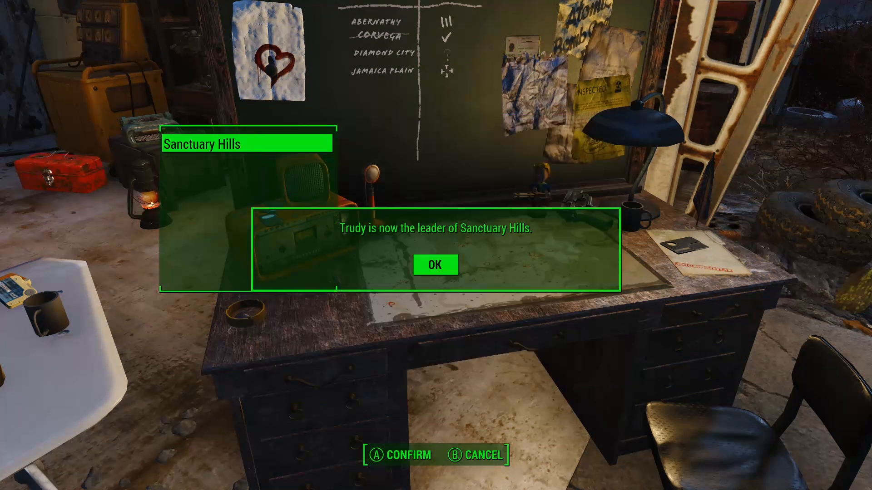
pyautogui.press('Return')
# - Decline having the settlers tear down and rebuild the settlement, and check the Sanctuary Hills commander in Manage Empire
pyautogui.press('Down')
pyautogui.press('Up')
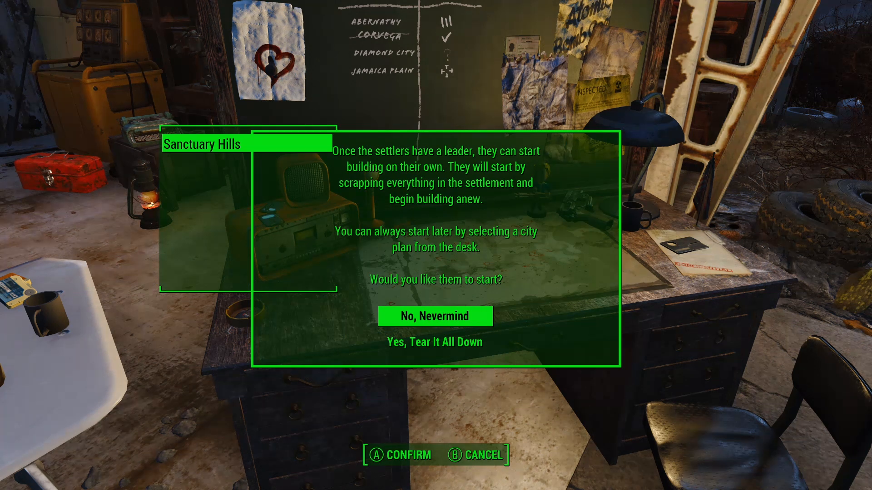
pyautogui.press('Return')
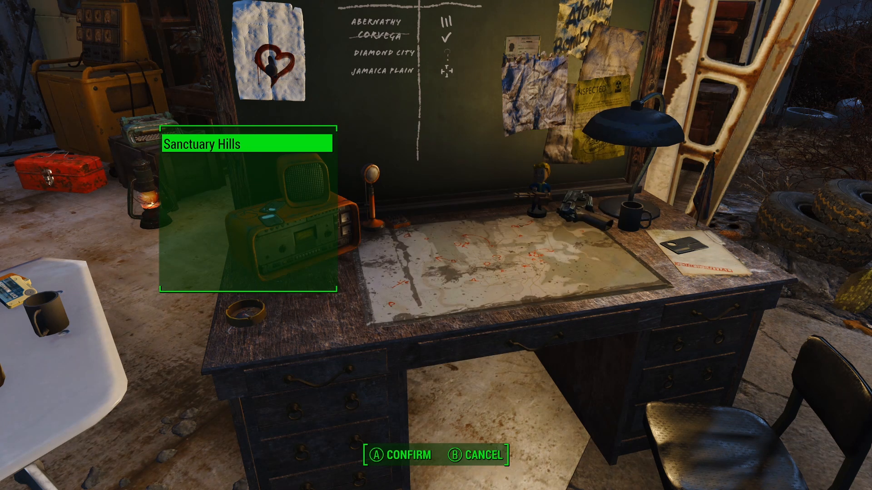
pyautogui.press('Return')
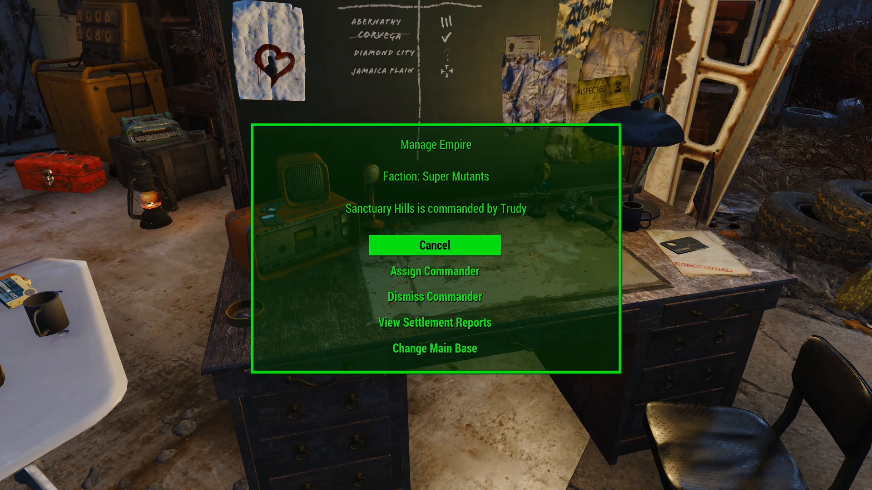
pyautogui.press('Return')
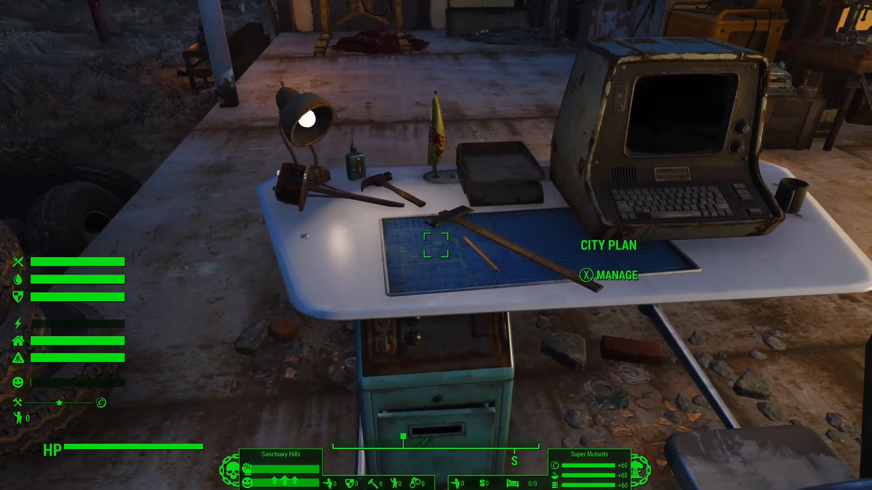
# - Try to change the city leader of Sanctuary Hills through the City Plan, and dismiss the resulting notice
pyautogui.press('r')
pyautogui.press('Down')
pyautogui.press('Down')
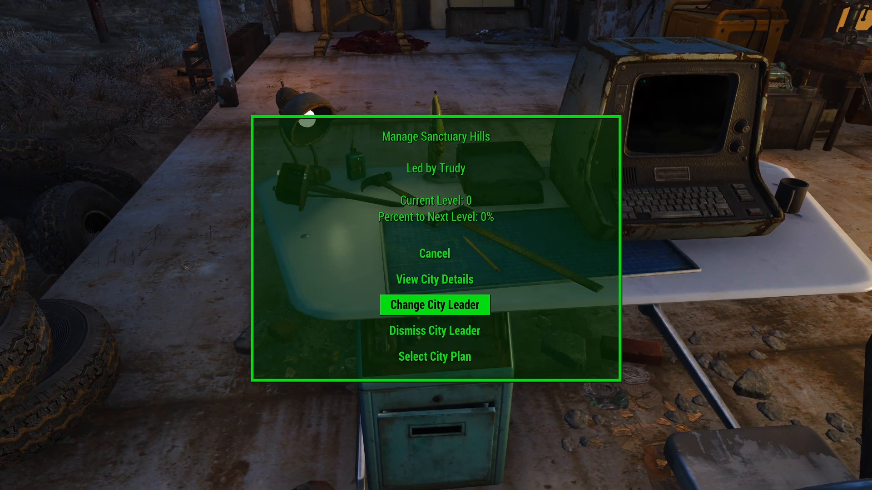
pyautogui.press('Return')
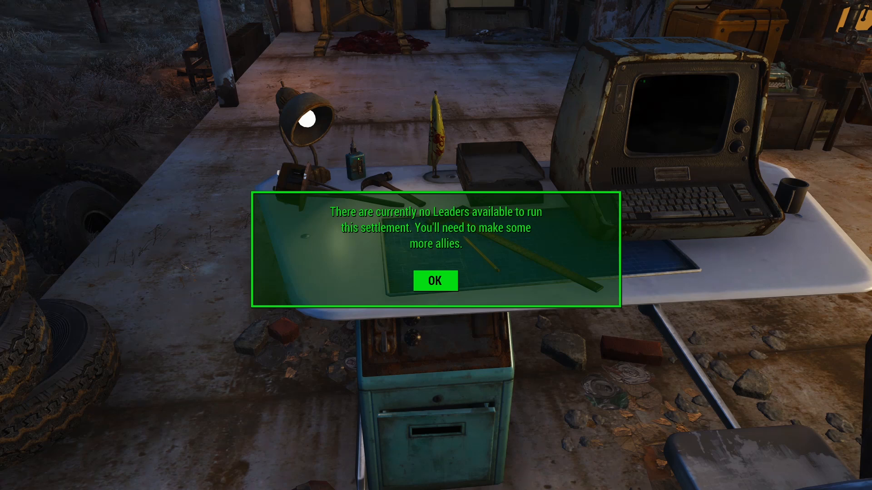
pyautogui.press('Return')
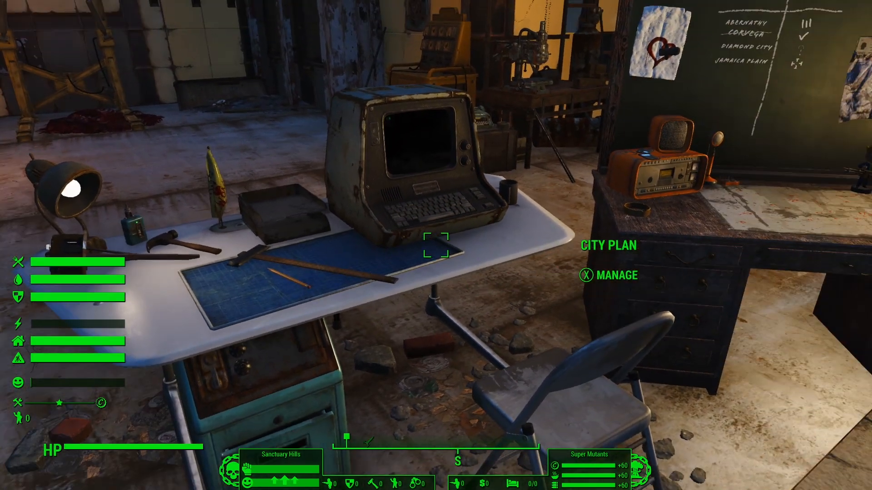
# - Visit the war planner's desk map, check the leader in the City Plan's Sanctuary Hills management, and cancel without changes
pyautogui.moveTo(436, 245)
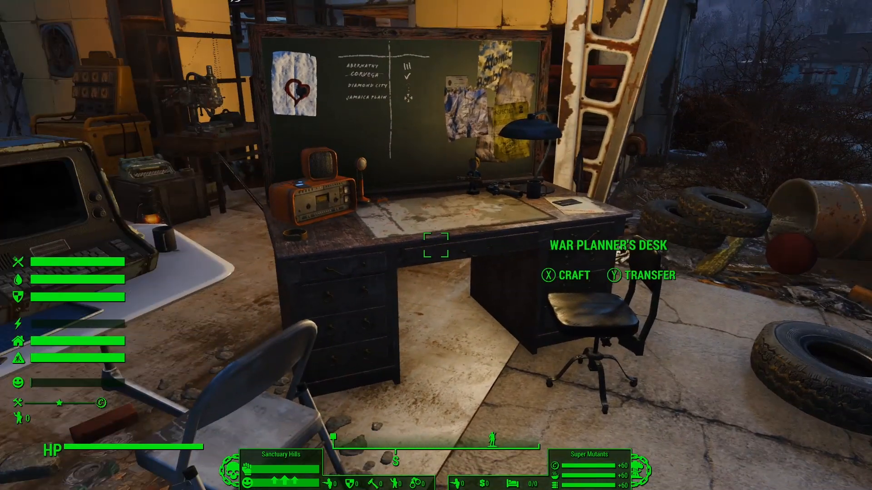
pyautogui.press('d')
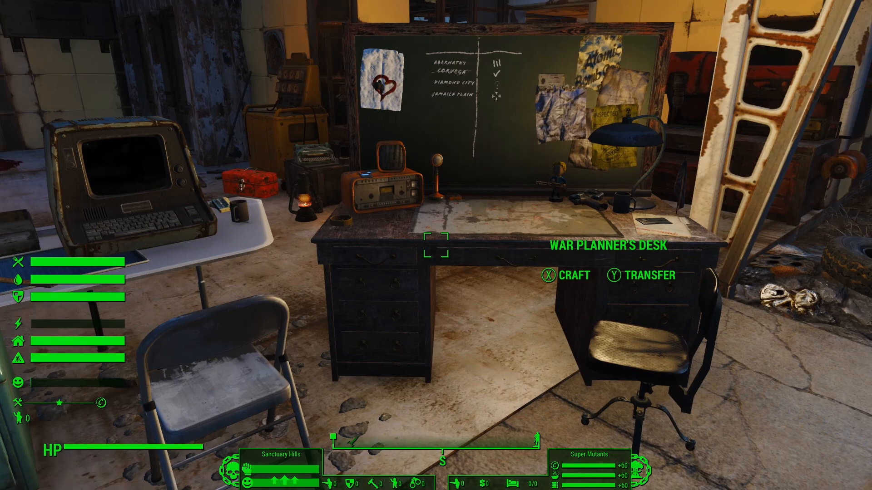
pyautogui.press('w')
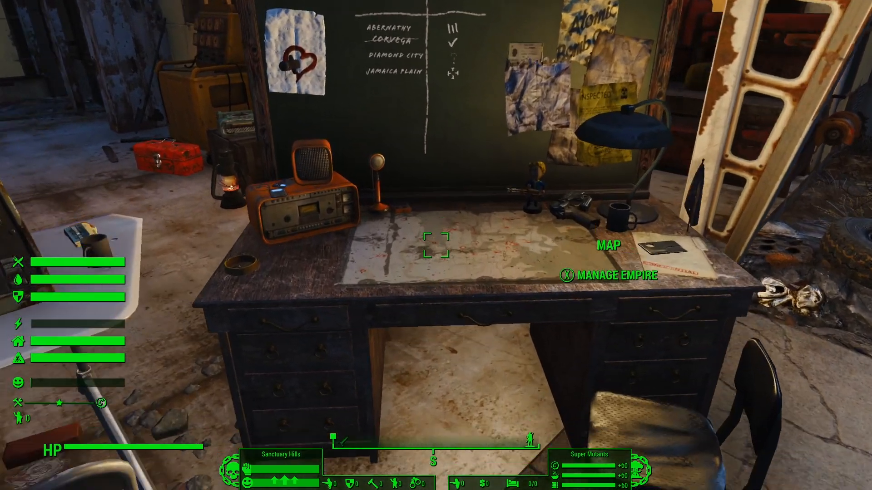
pyautogui.press('w')
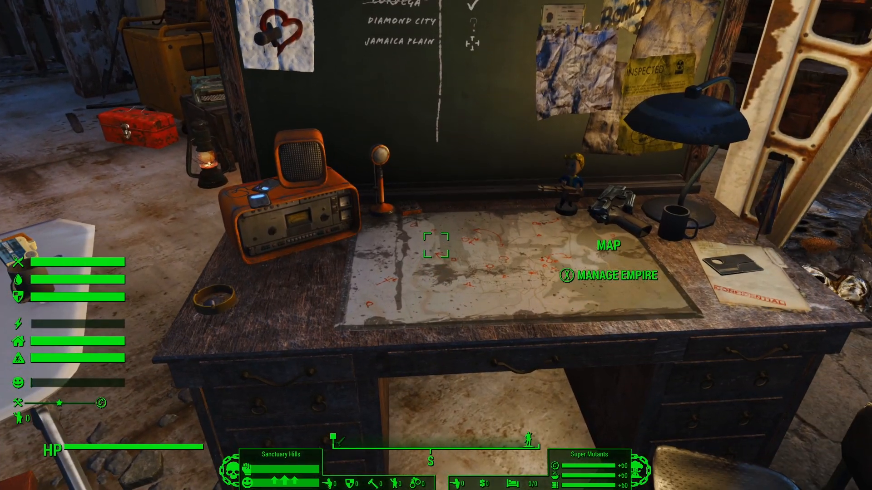
pyautogui.press('w')
pyautogui.press('e')
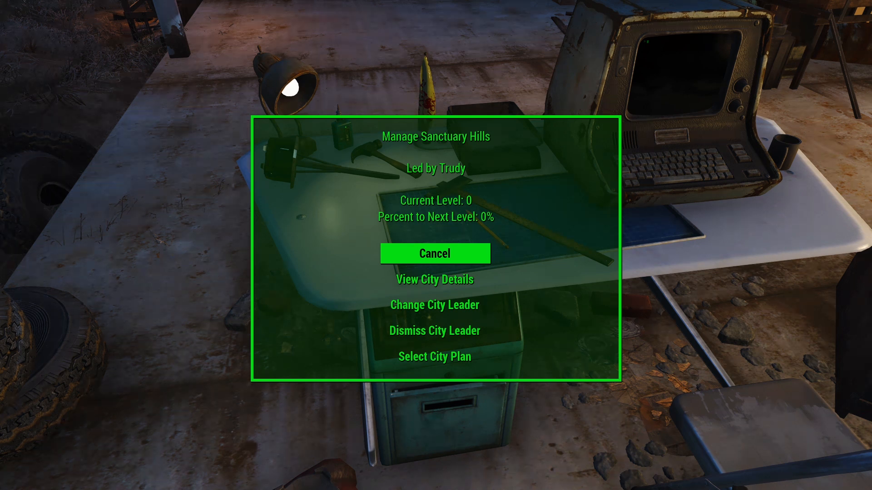
pyautogui.press('Return')
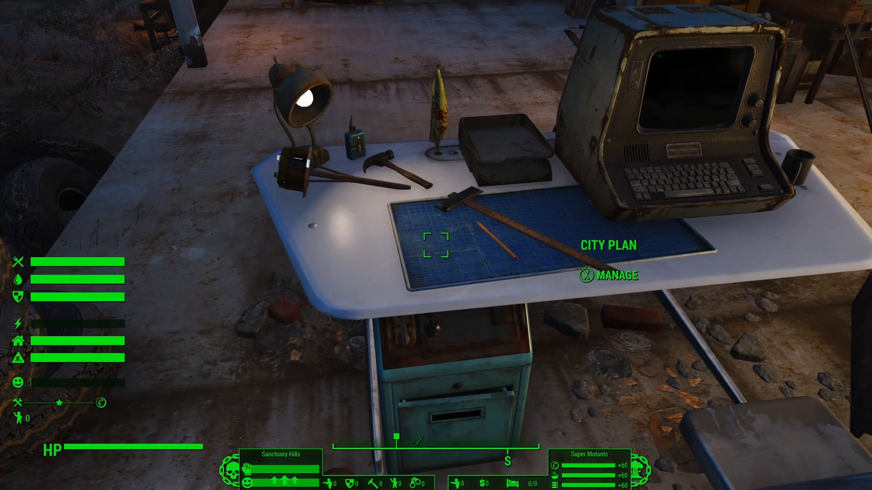
pyautogui.press('s')
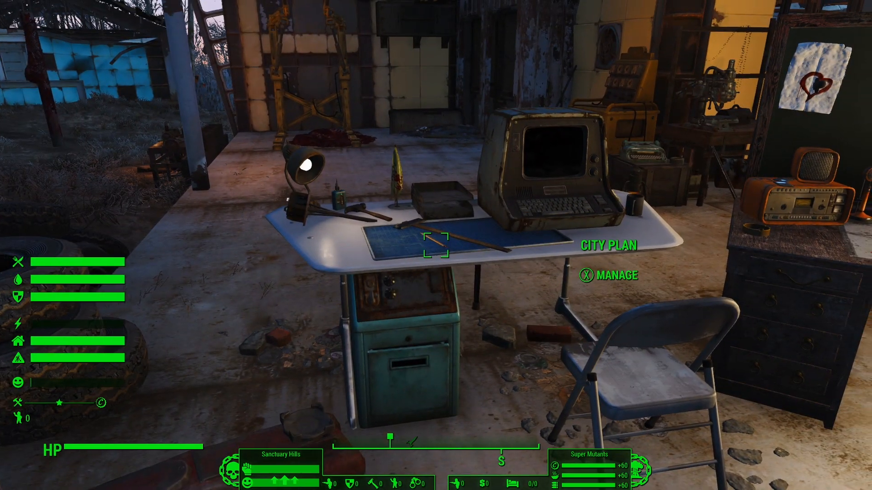
pyautogui.press('w')
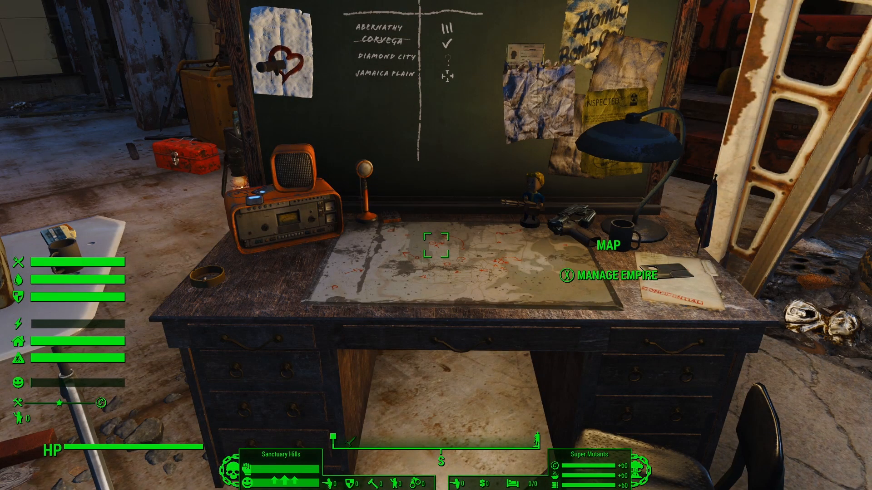
pyautogui.press('s')
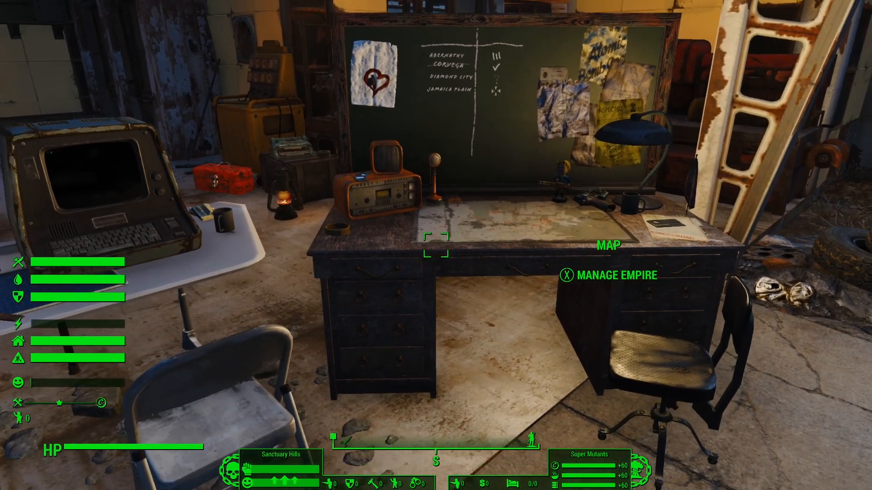
pyautogui.press('w')
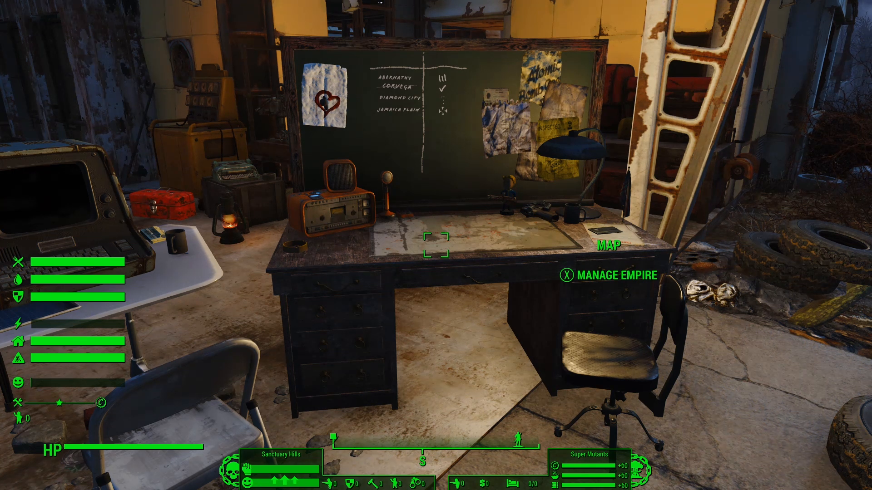
pyautogui.press('s')
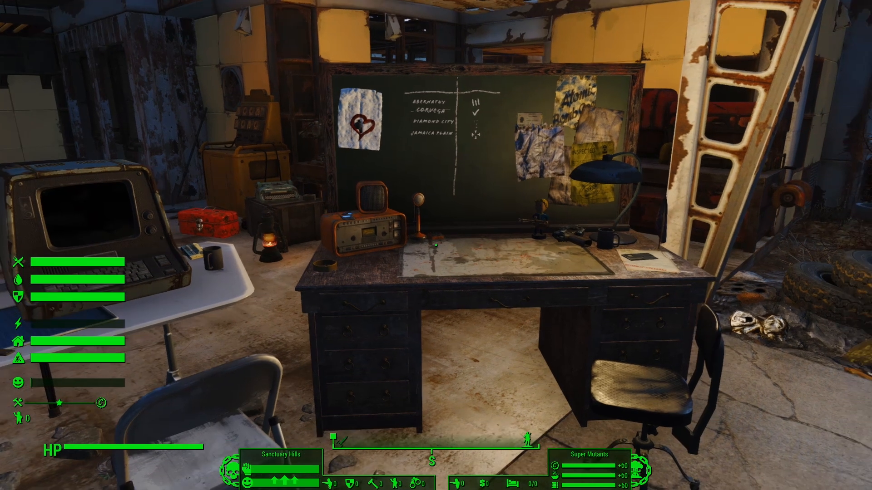
pyautogui.press('s')
pyautogui.press('s')
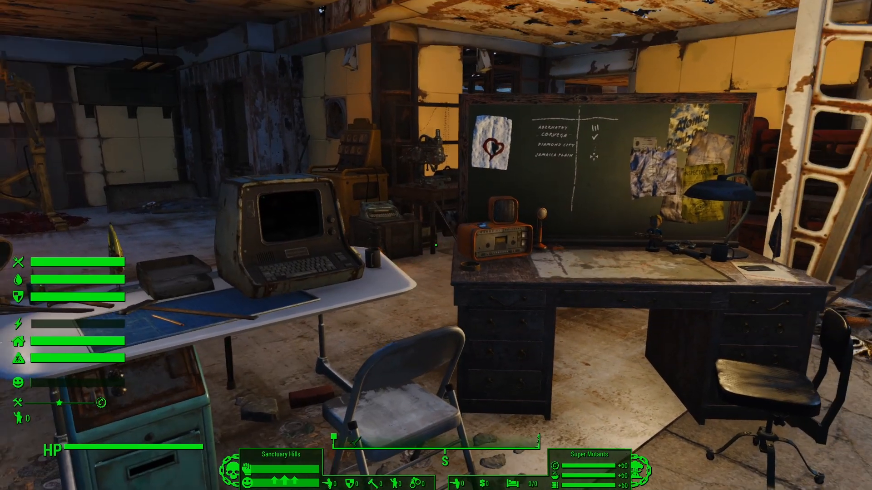
pyautogui.press('s')
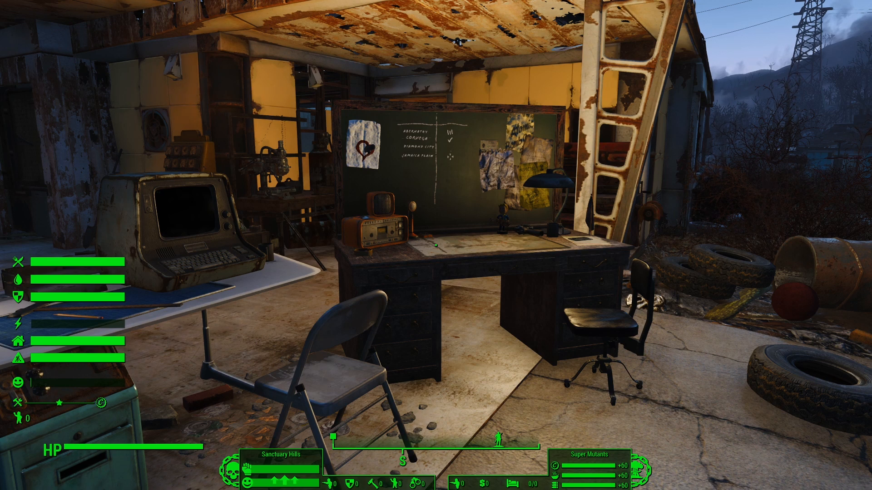
pyautogui.press('d')
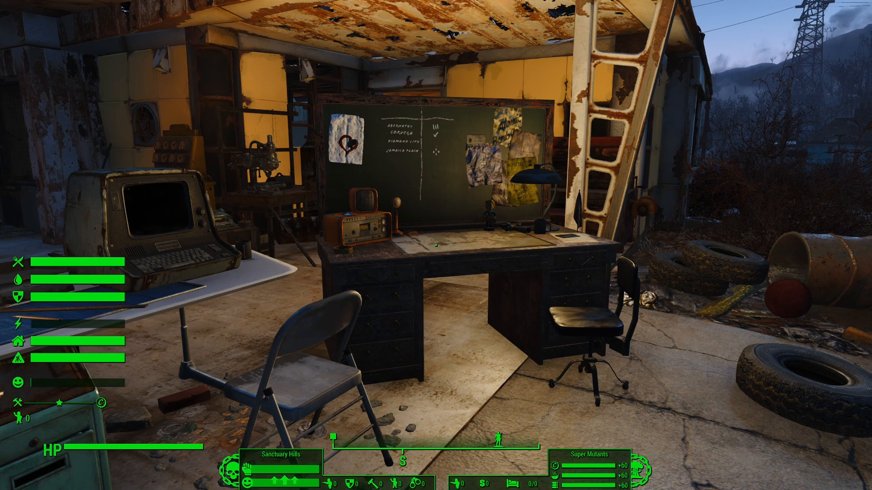
pyautogui.press('a')
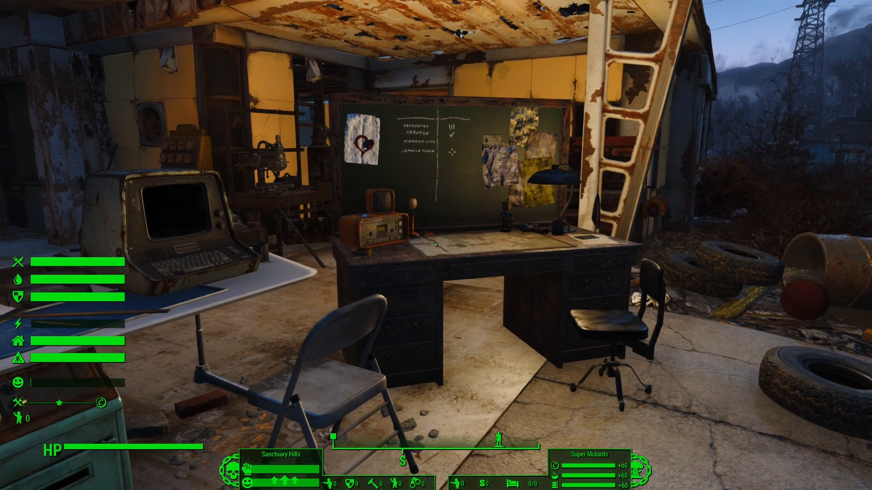